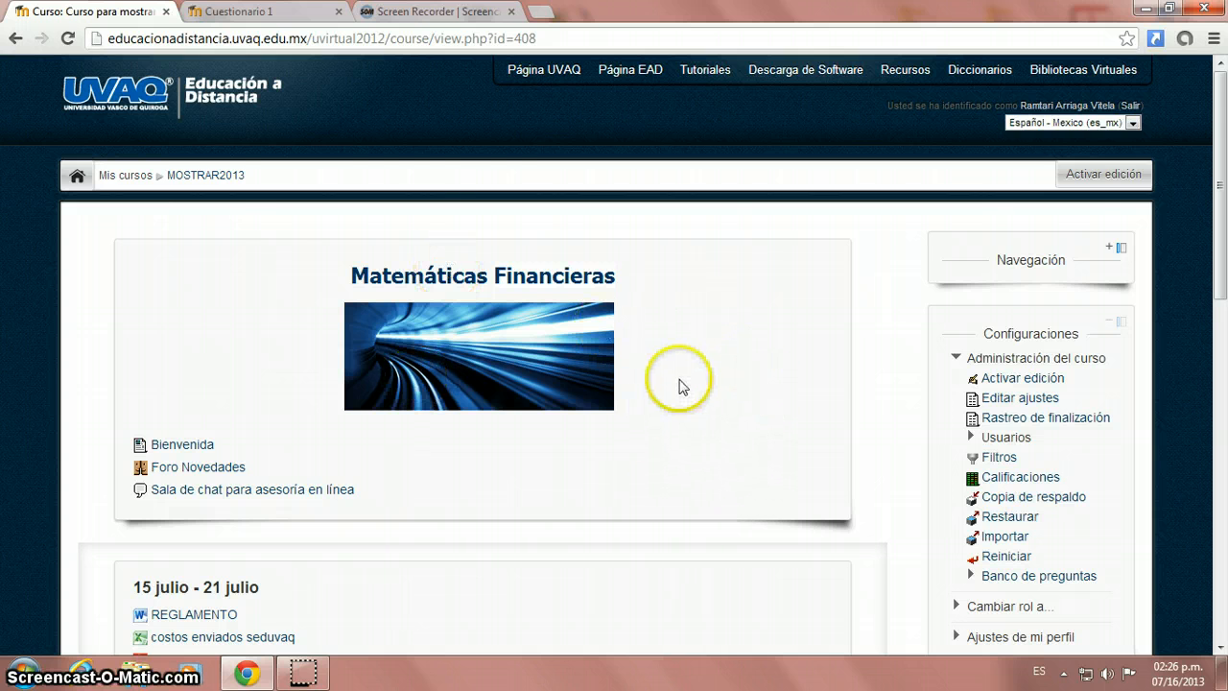
scroll(681, 386, "down", 2)
scroll(681, 386, "up", 1)
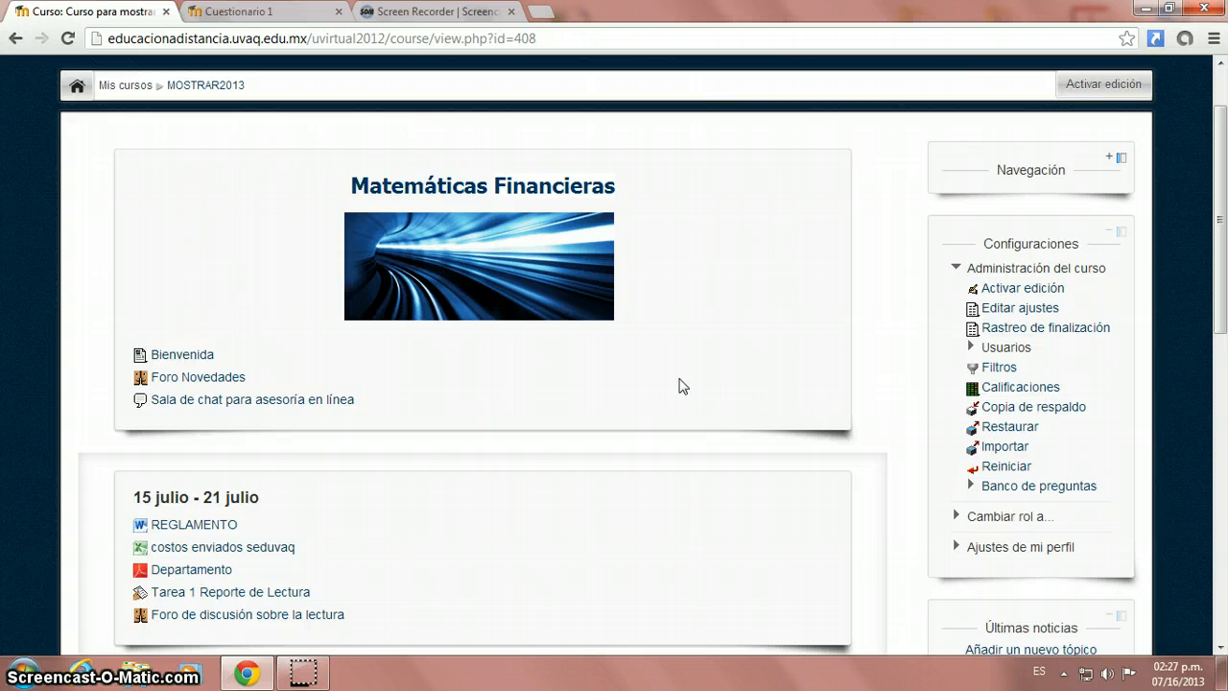
scroll(737, 386, "up", 1)
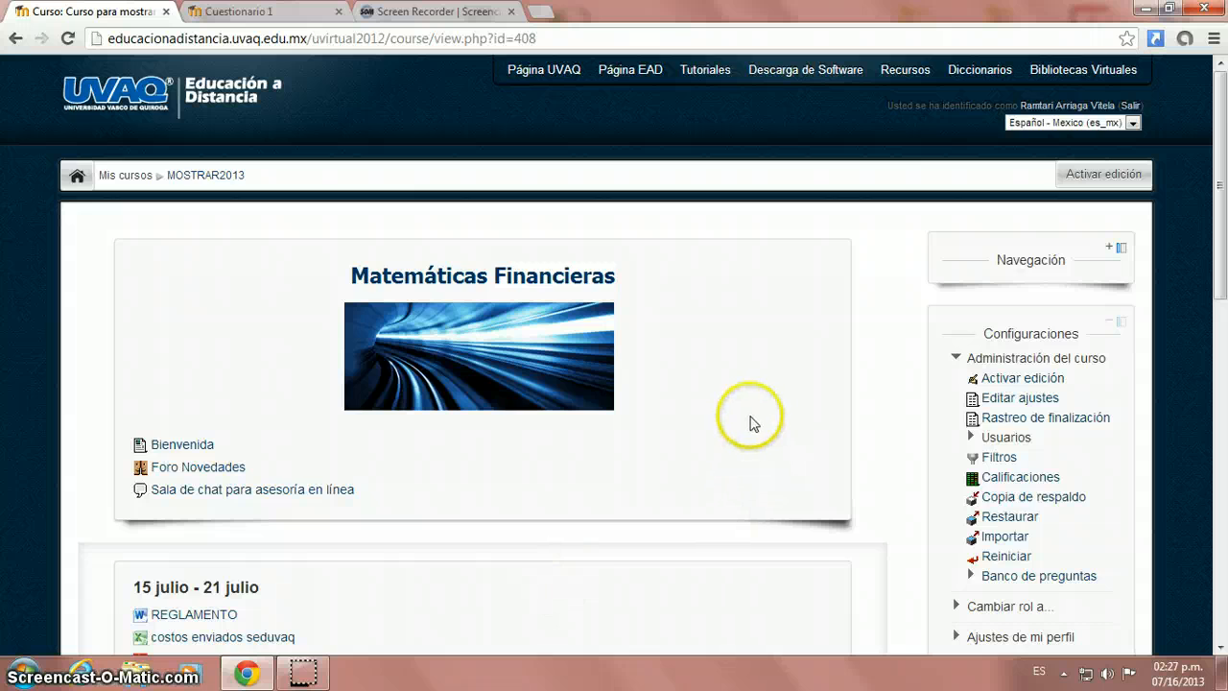
scroll(748, 419, "down", 2)
scroll(749, 421, "up", 2)
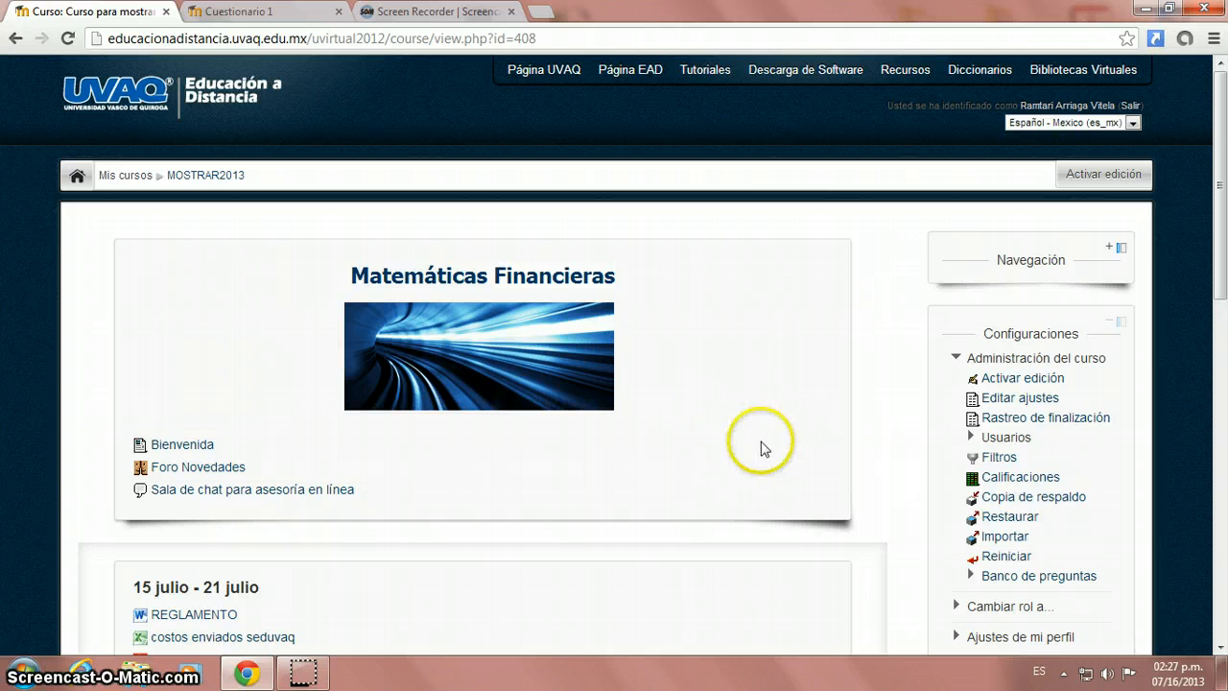
scroll(671, 432, "down", 5)
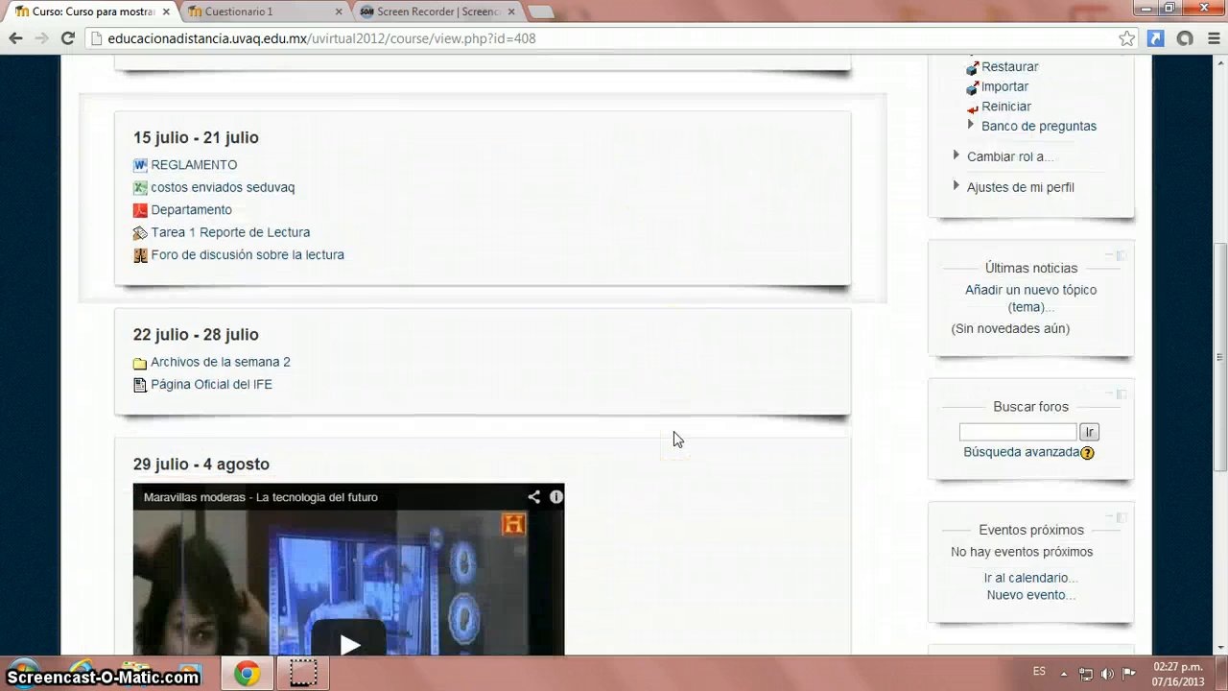
scroll(671, 432, "up", 4)
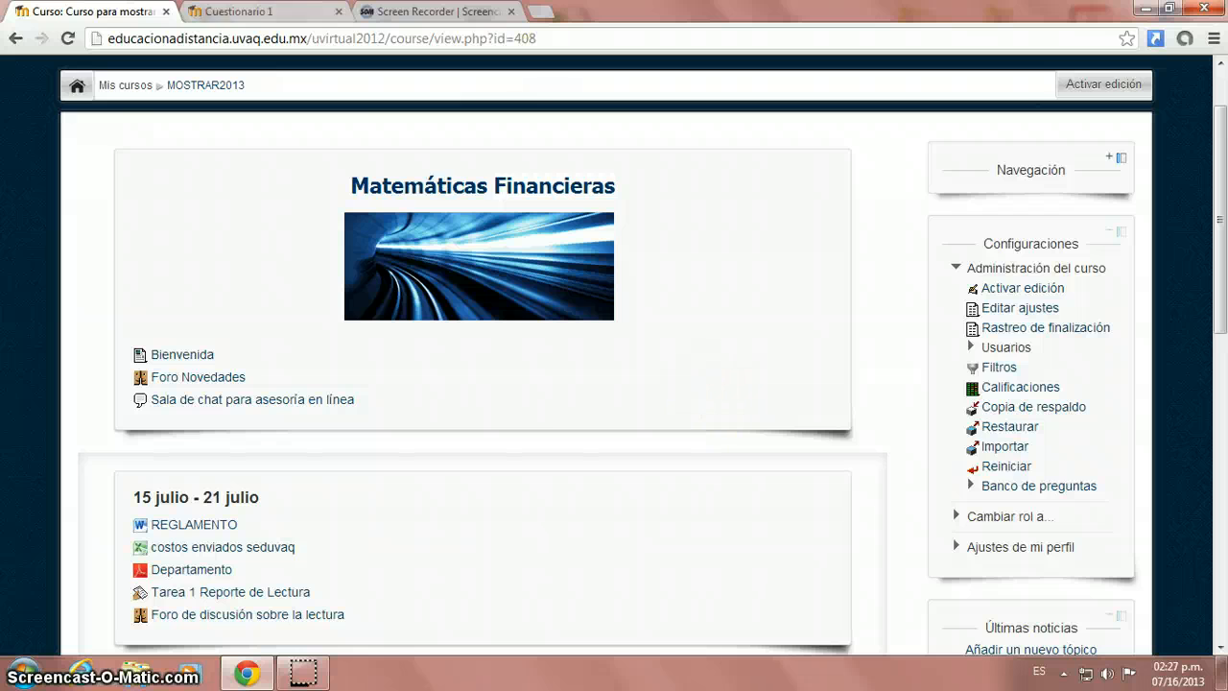
Step: Go back to the information page of the existing Cuestionario 1 and review its introduction, allowed attempts, closing date and grading method
left_click(257, 13)
left_click(14, 38)
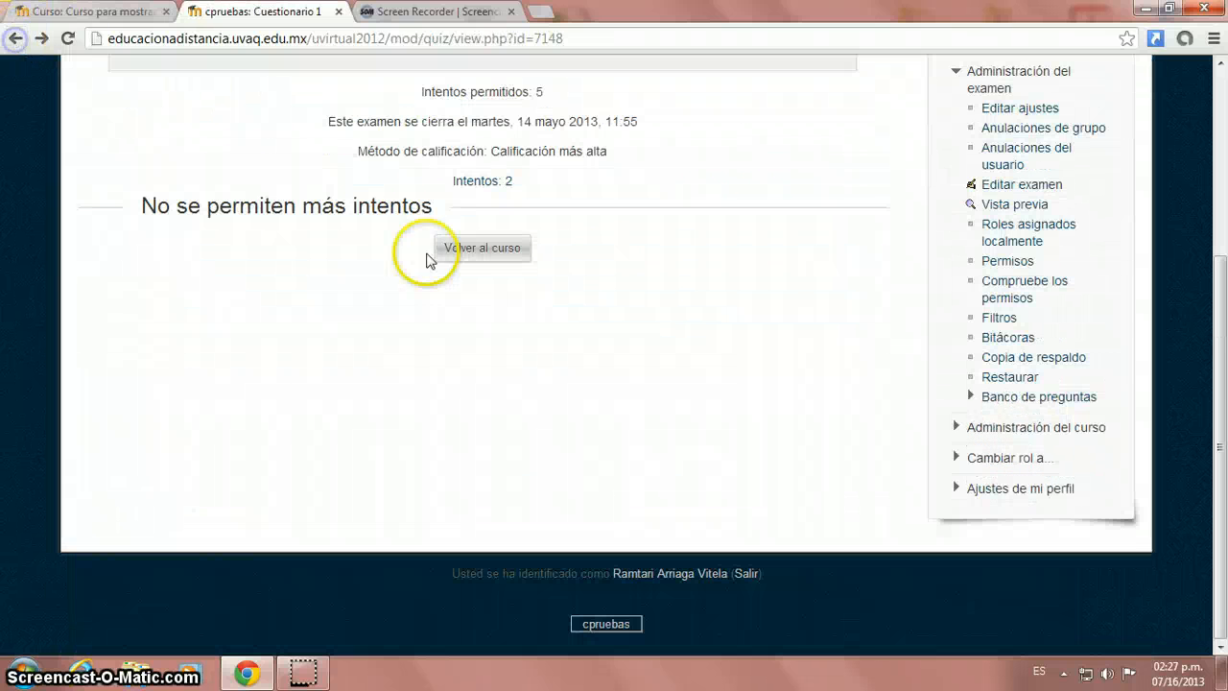
scroll(570, 363, "up", 2)
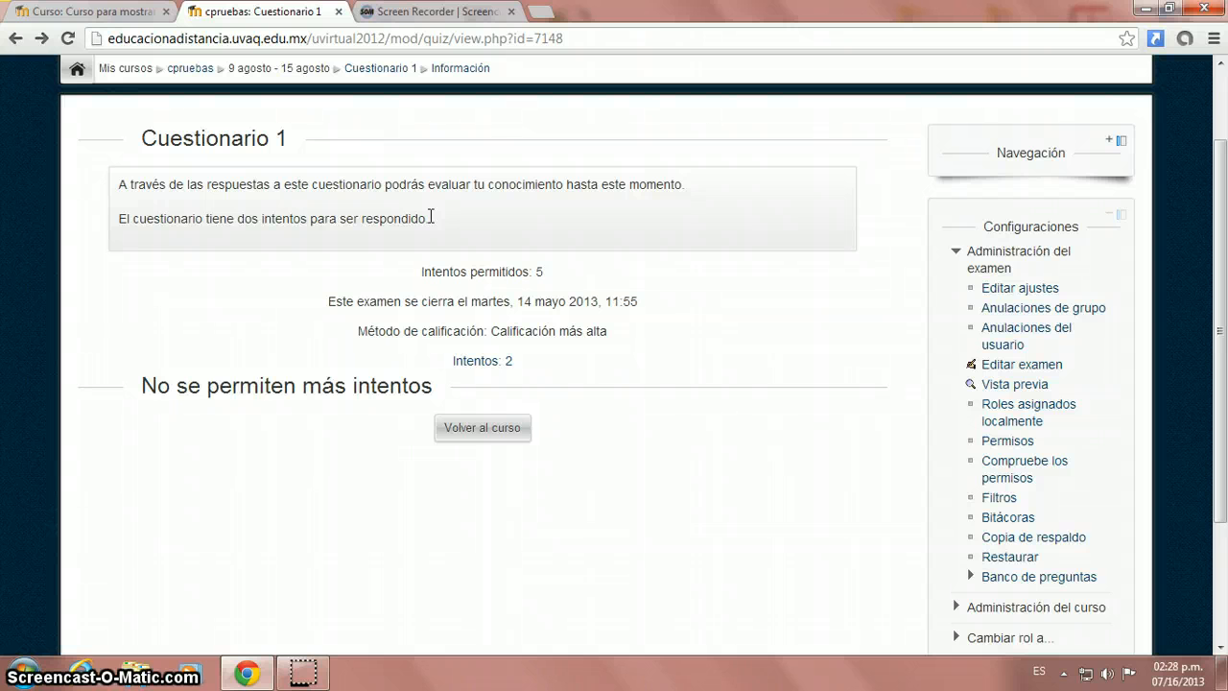
scroll(653, 303, "down", 2)
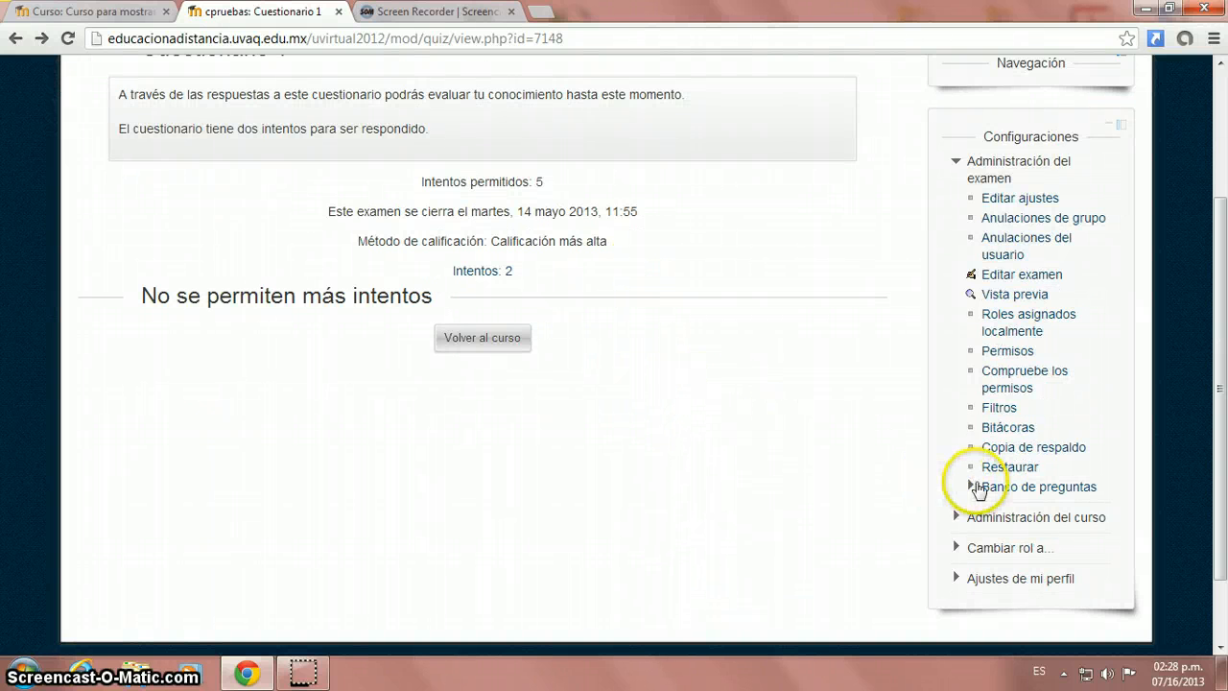
Step: Open the question bank from Cuestionario 1 and look over its list of questions
left_click(1023, 484)
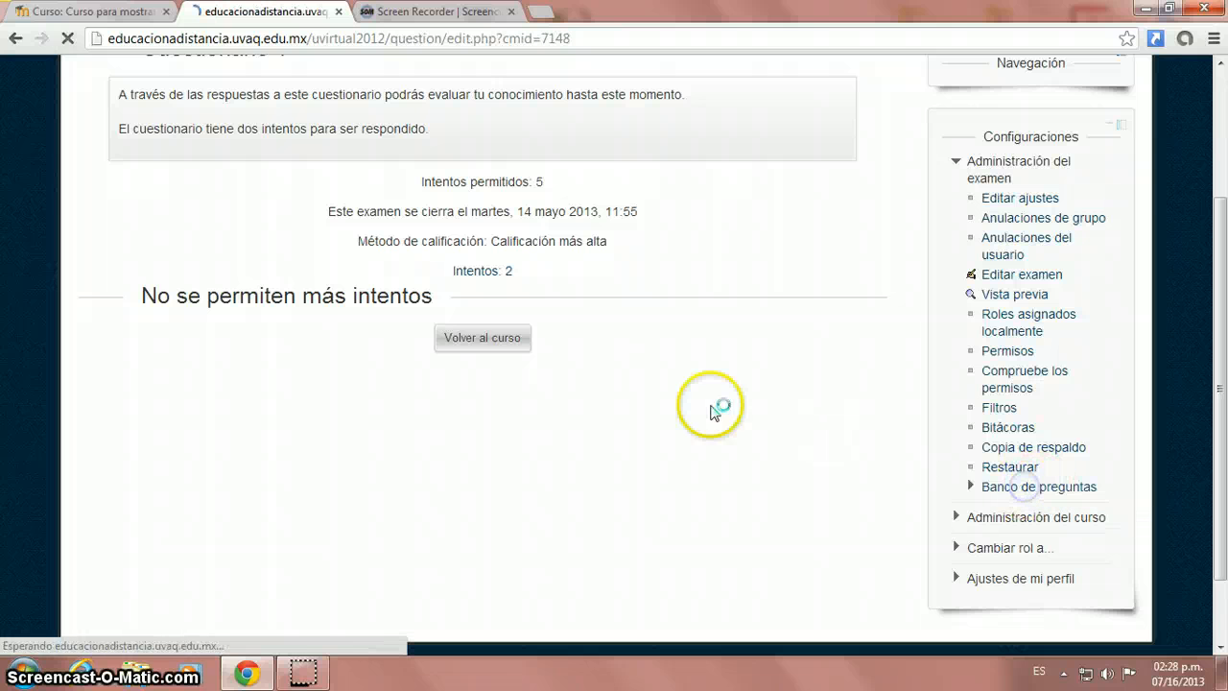
scroll(721, 377, "down", 1)
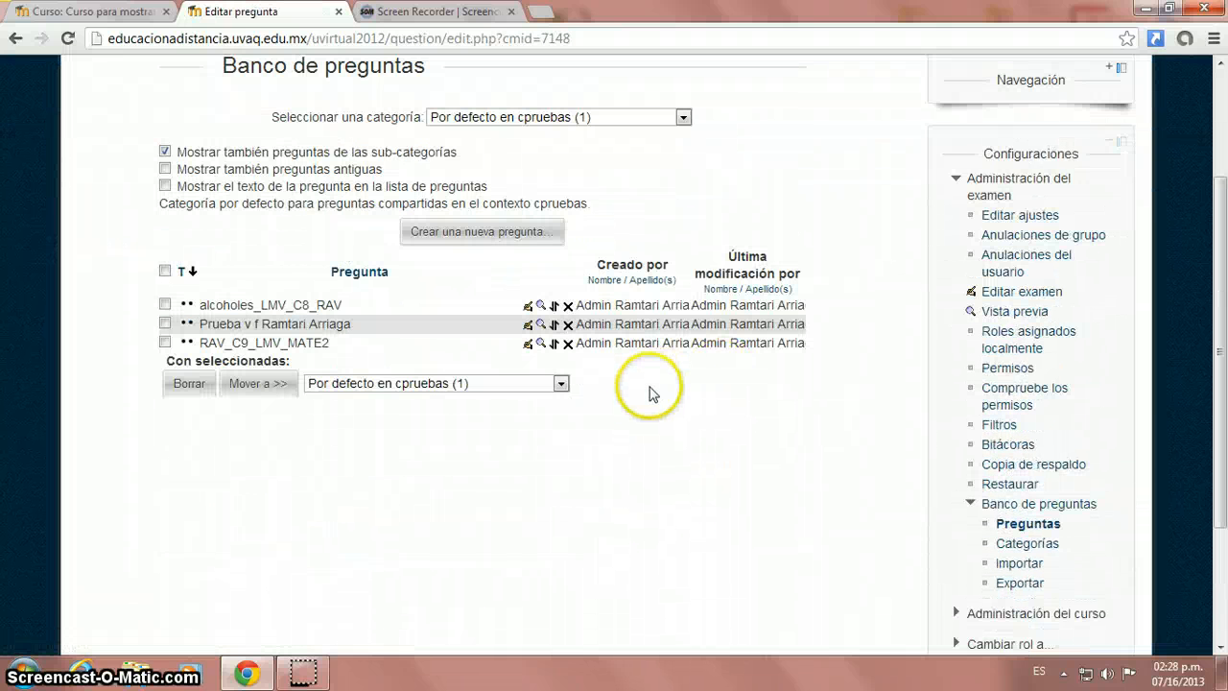
scroll(705, 431, "up", 1)
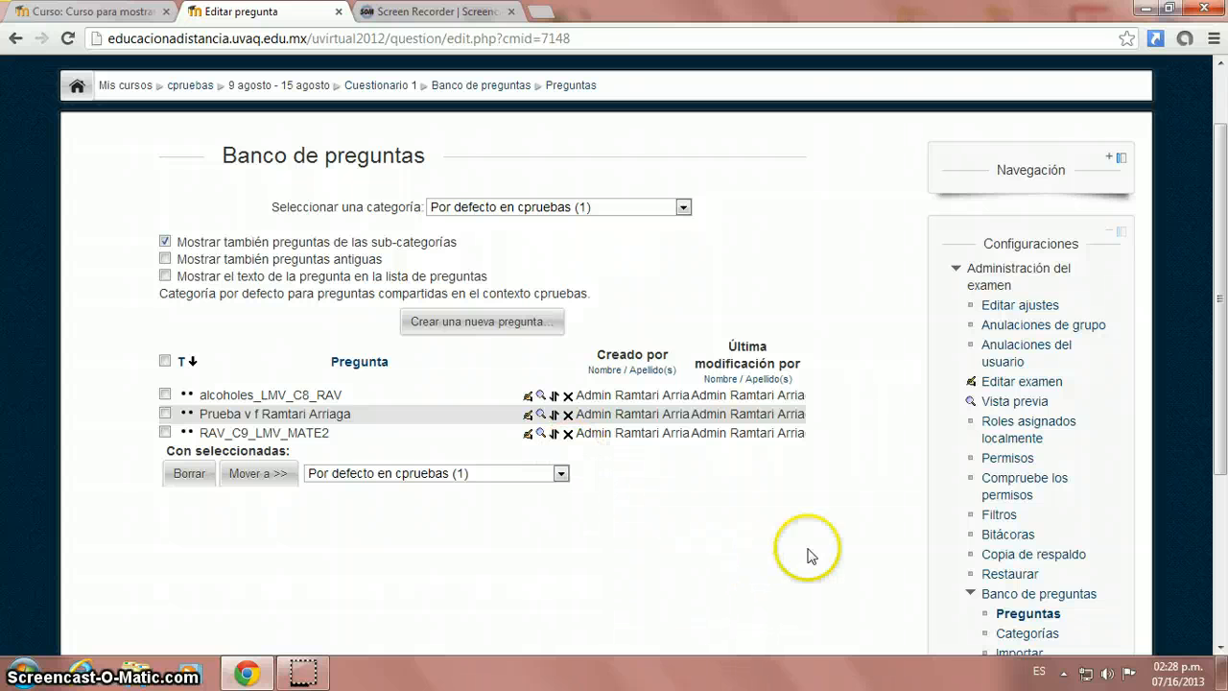
Step: Open the editing page of Cuestionario 1 and examine its questions, their scores and the options for adding questions
left_click(1021, 381)
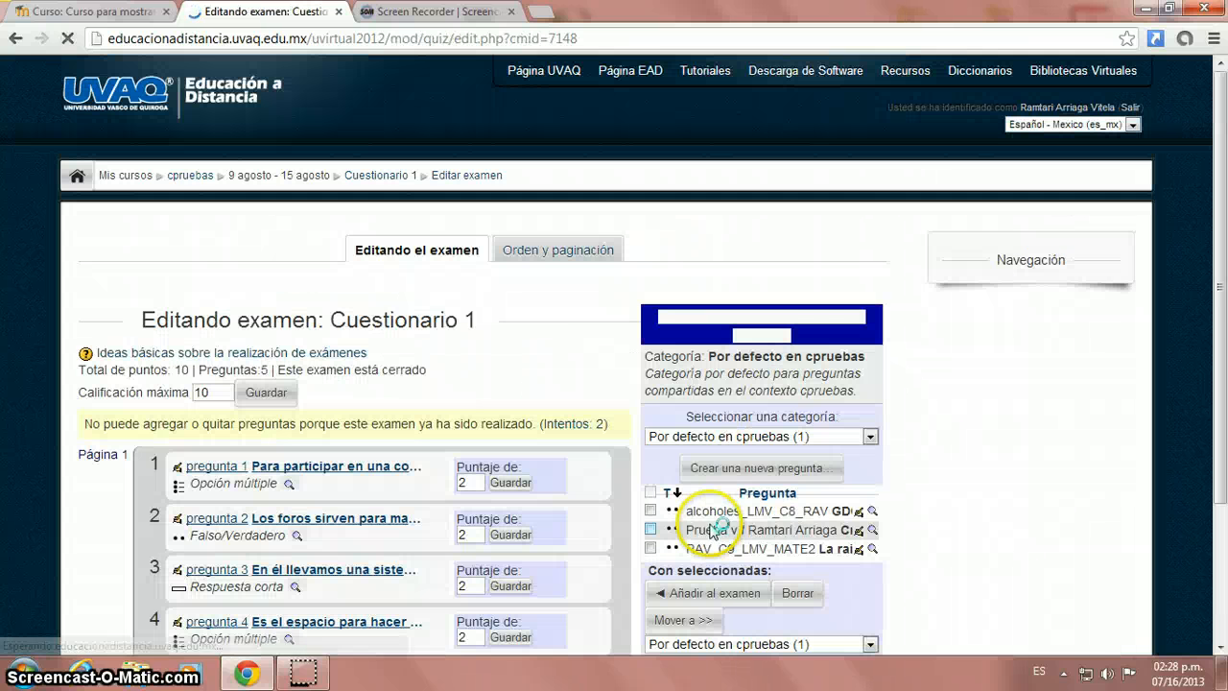
scroll(795, 345, "down", 3)
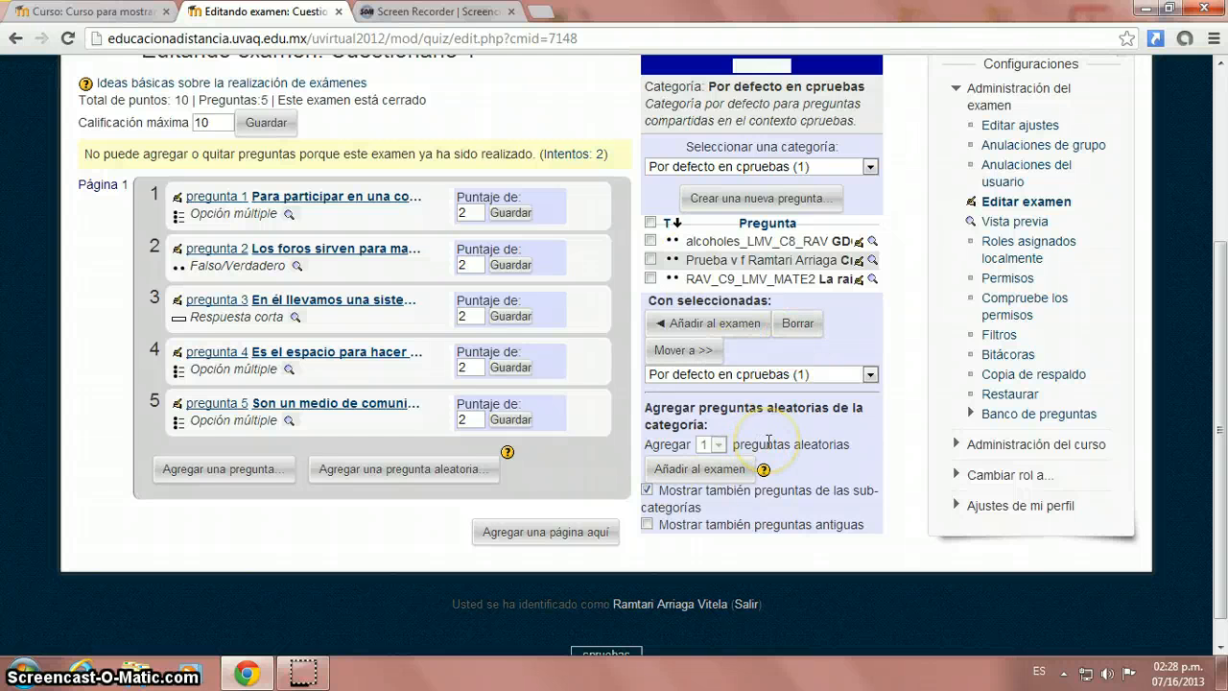
scroll(585, 427, "up", 2)
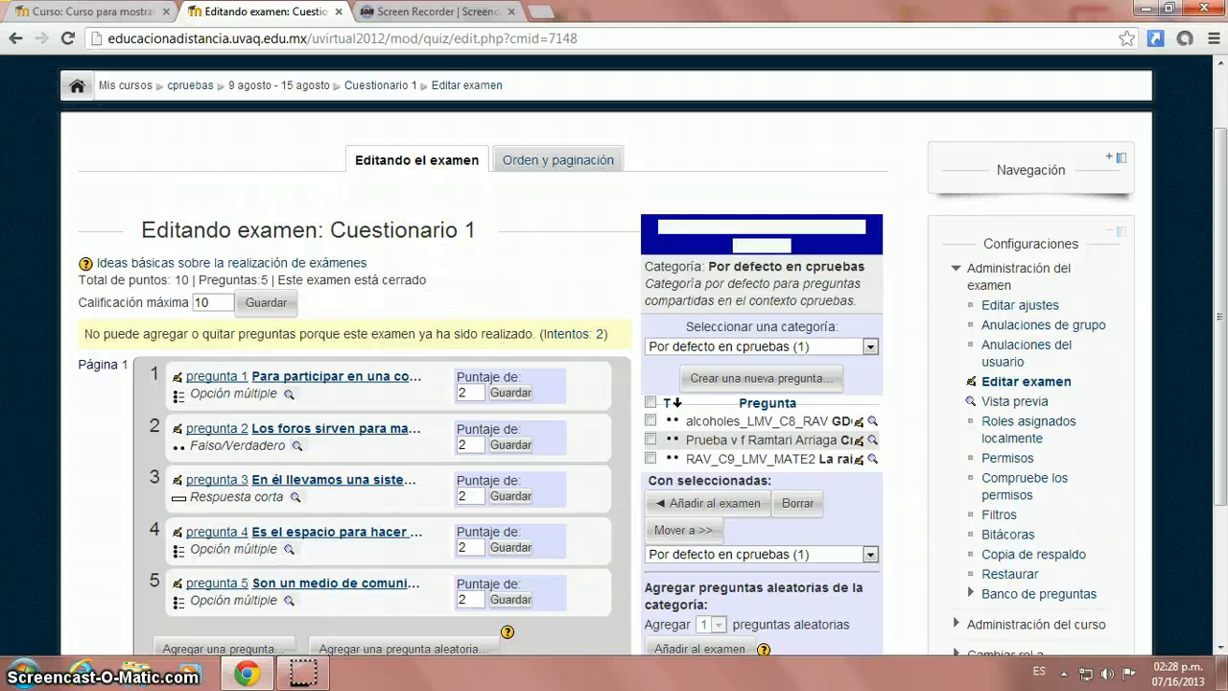
Step: Return to the Matemáticas Financieras course page and turn on editing
left_click(86, 12)
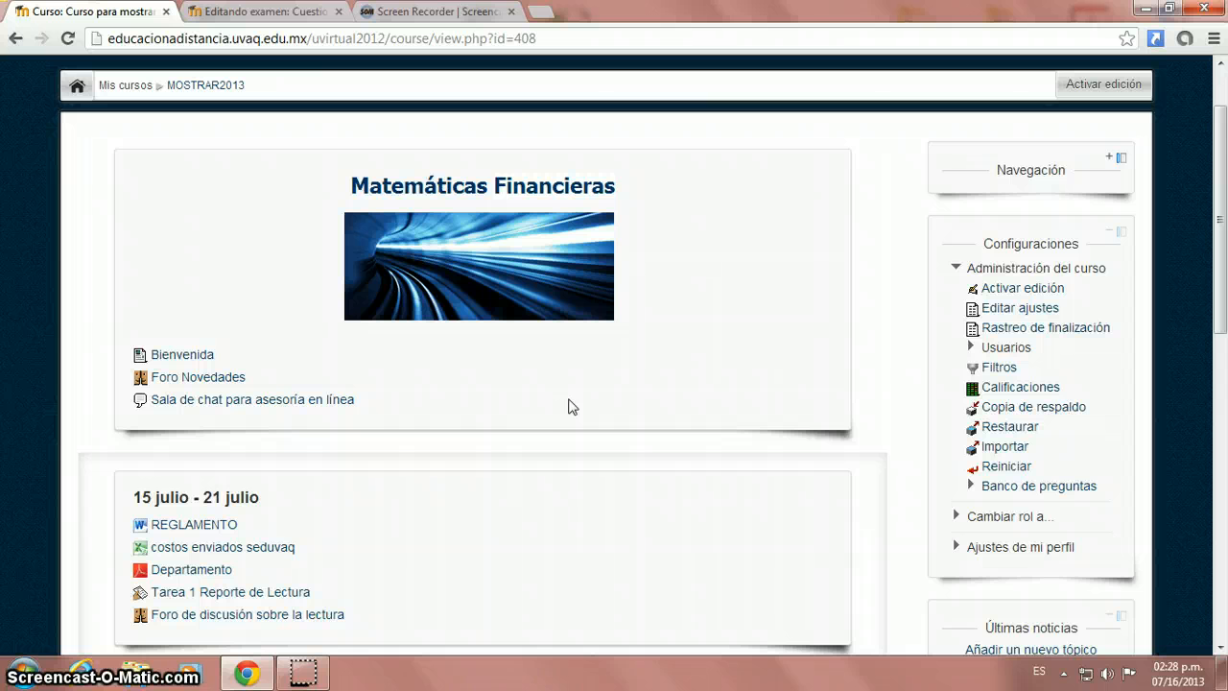
scroll(528, 445, "down", 1)
scroll(528, 445, "up", 1)
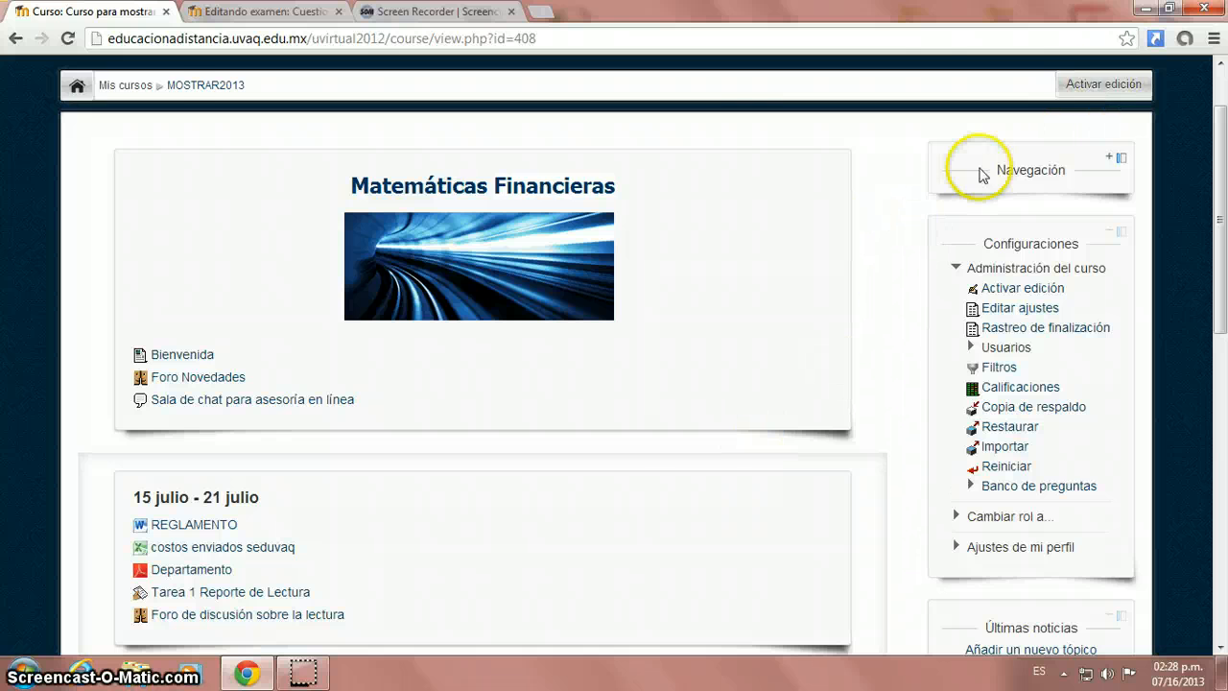
scroll(981, 175, "up", 1)
left_click(1098, 175)
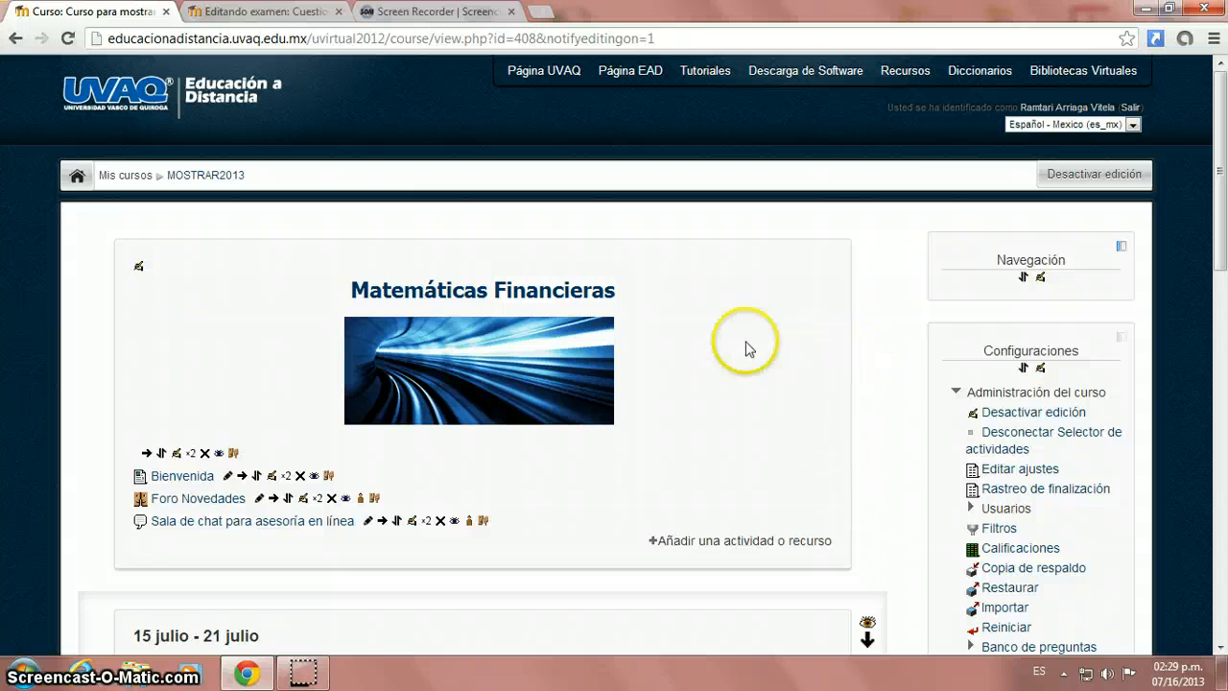
Step: Add an Examen activity to the 5 agosto - 11 agosto section, reading the module's help description before adding it
scroll(677, 400, "down", 5)
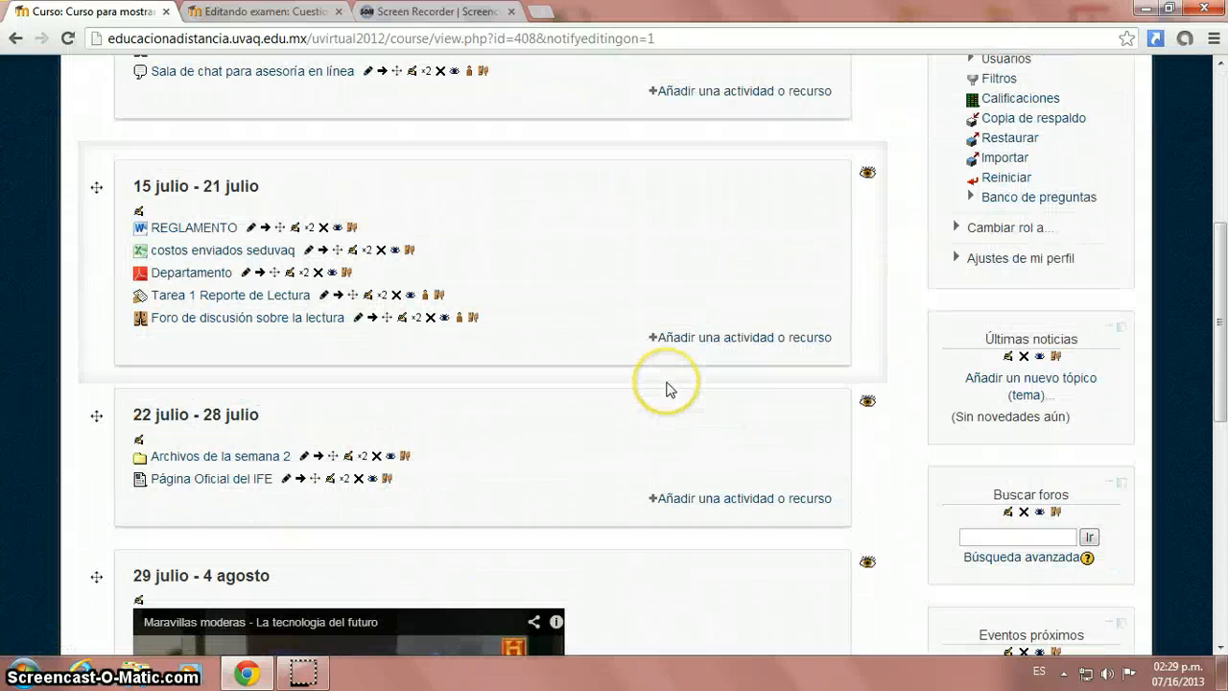
scroll(564, 418, "down", 3)
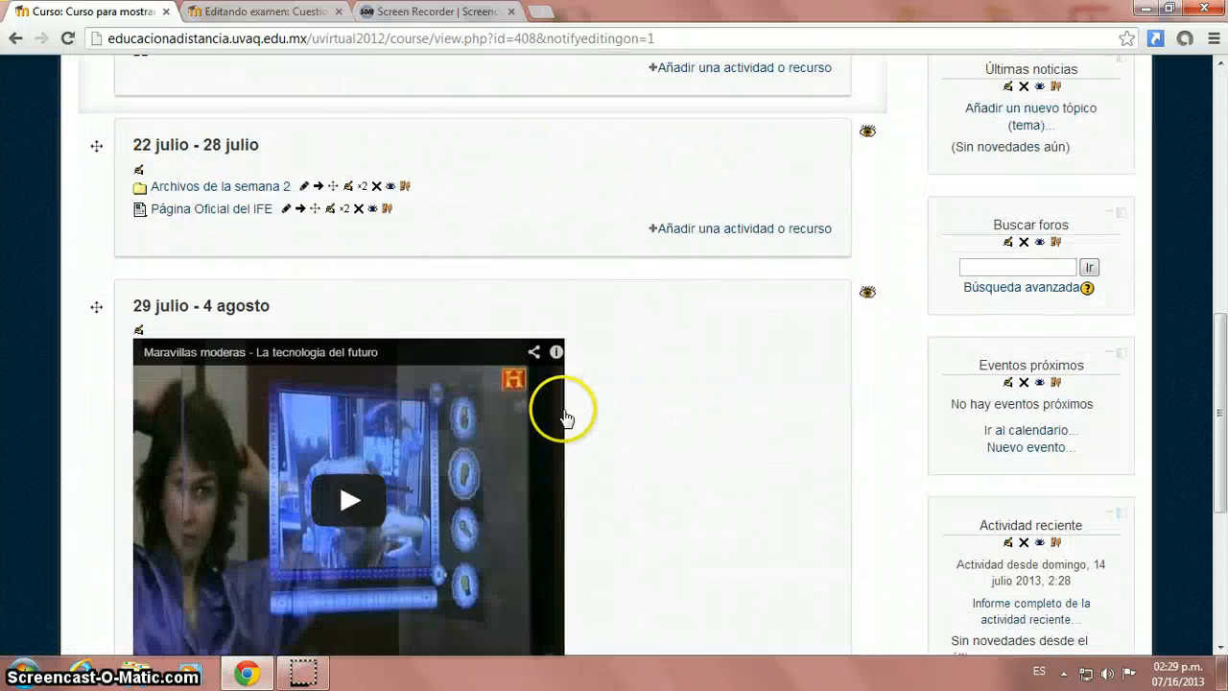
scroll(564, 418, "down", 5)
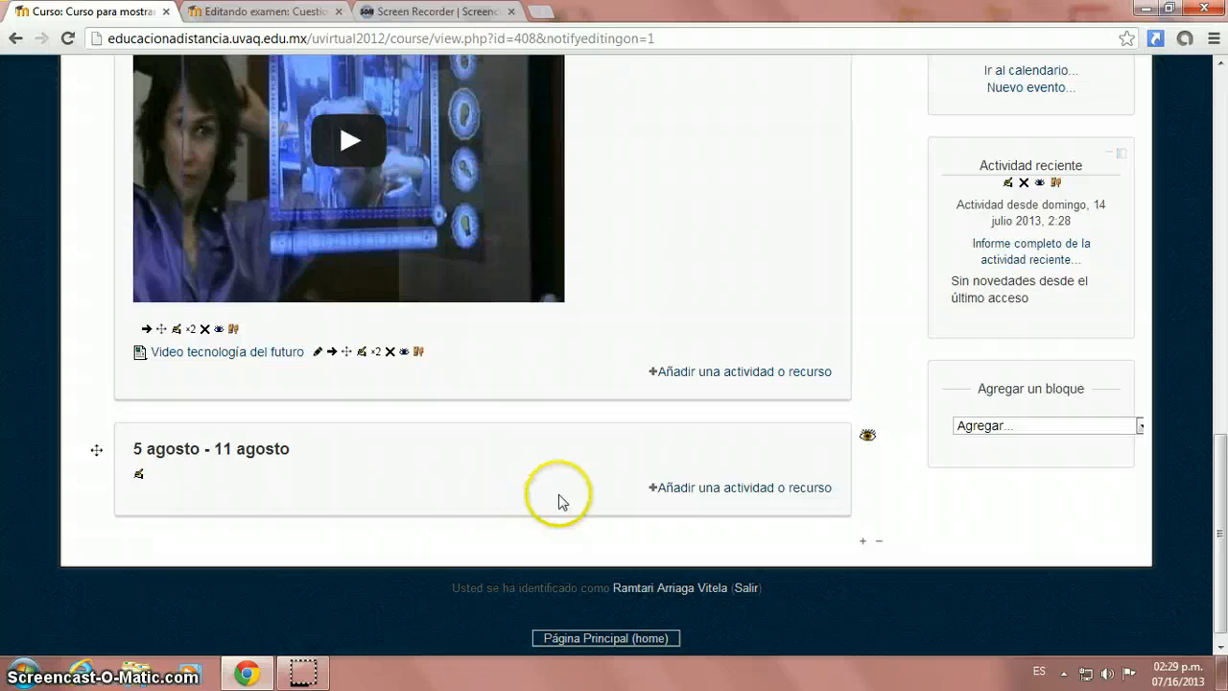
scroll(575, 503, "up", 2)
scroll(583, 507, "down", 2)
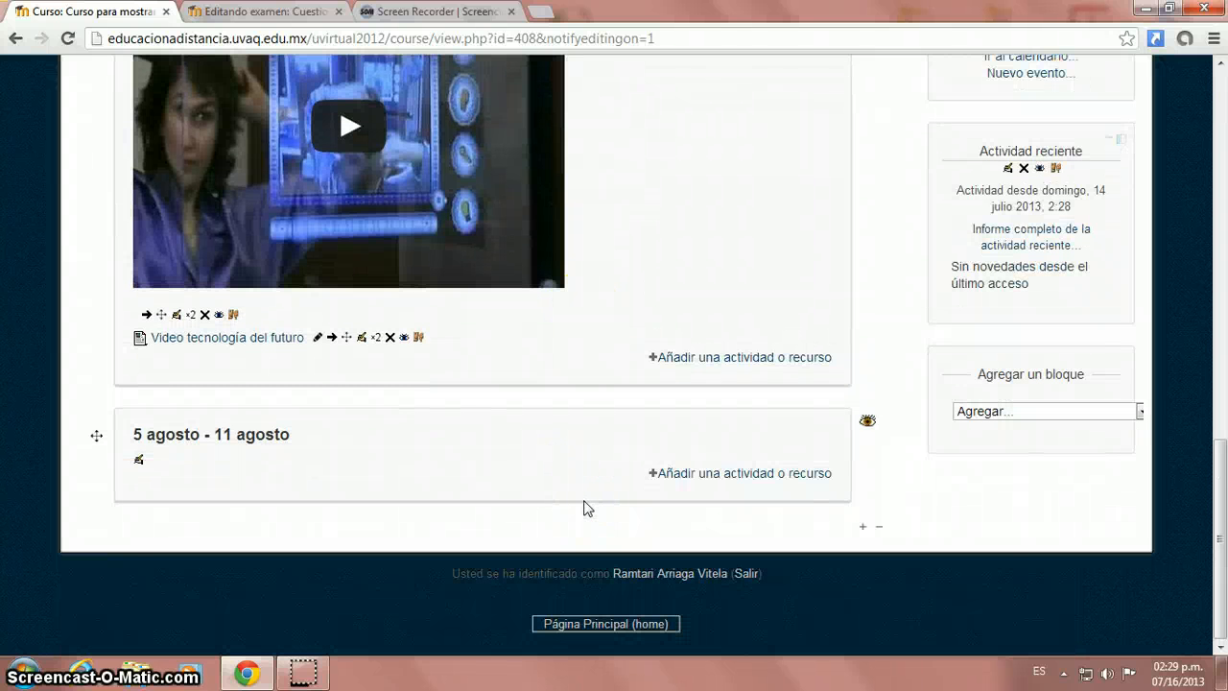
left_click(711, 473)
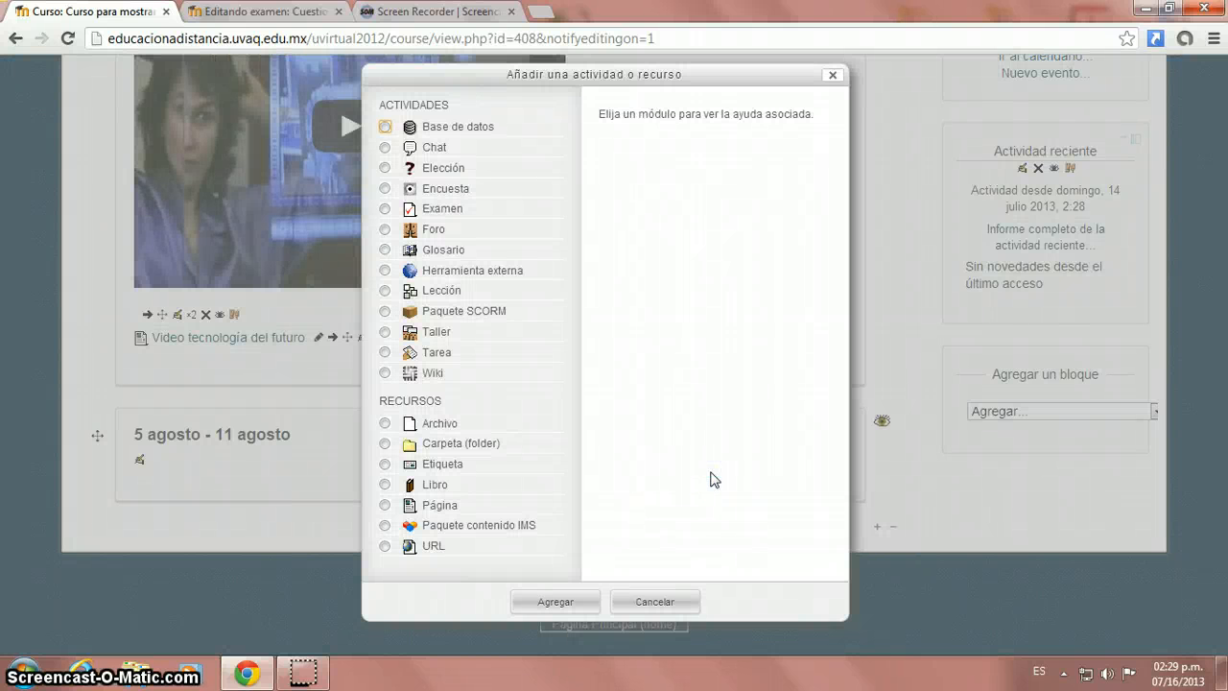
left_click(386, 208)
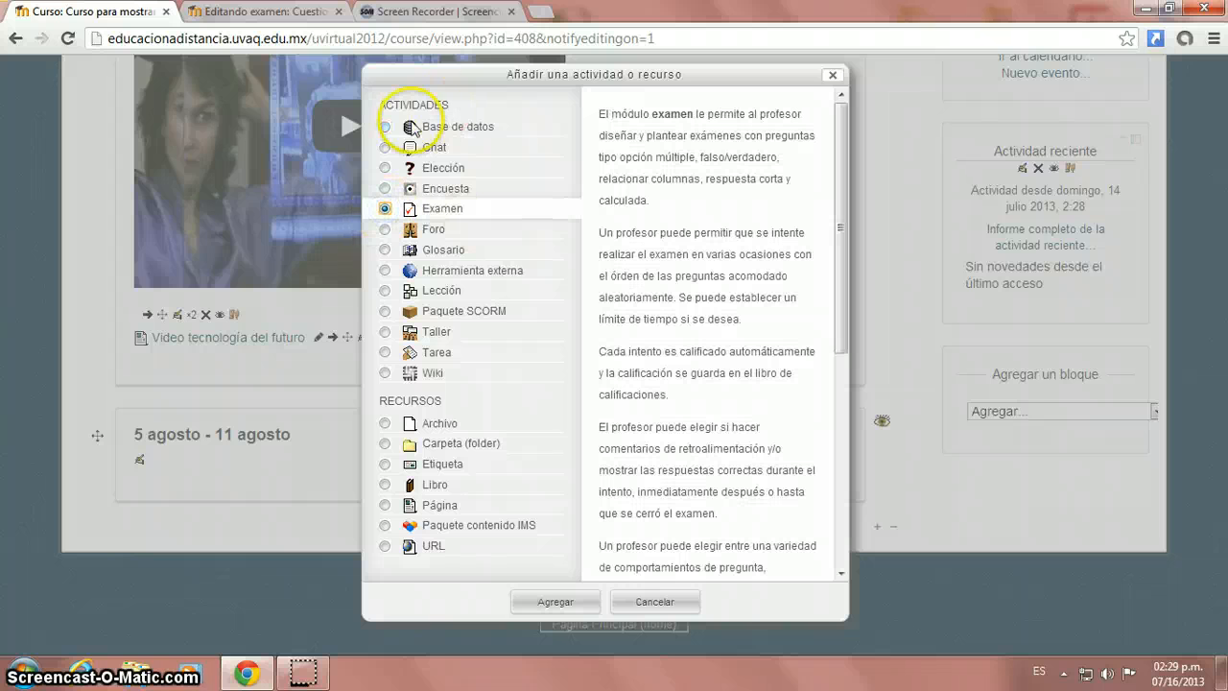
left_click_drag(834, 129, 833, 436)
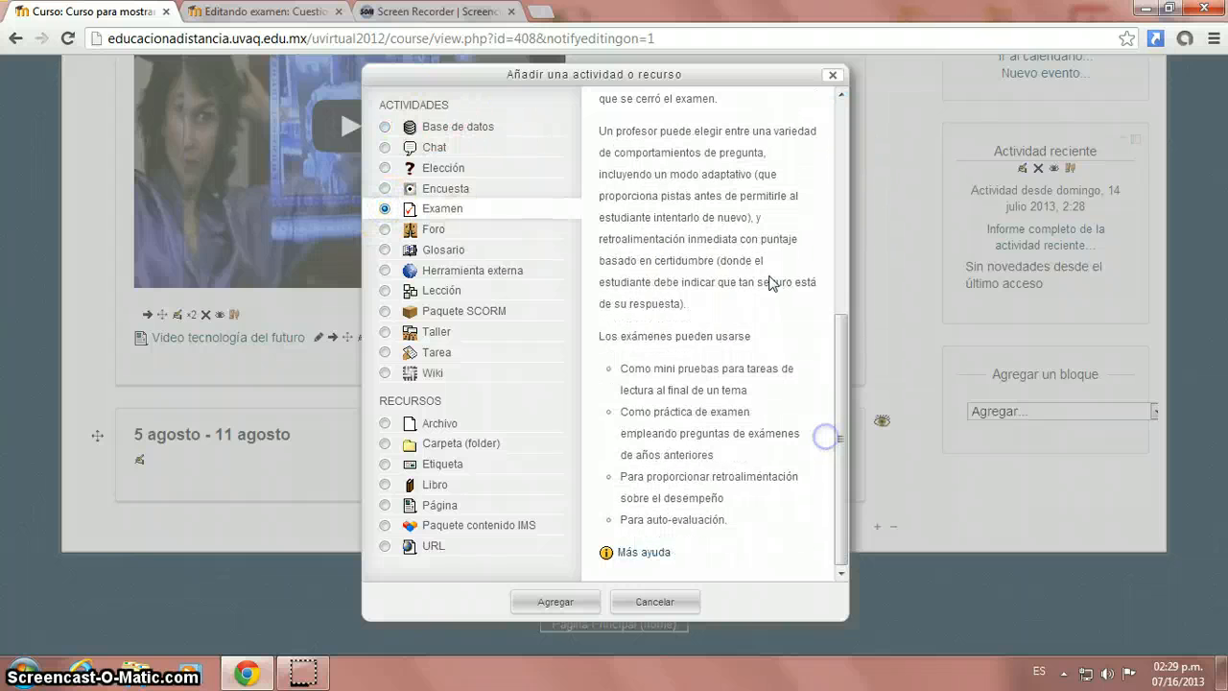
left_click(556, 602)
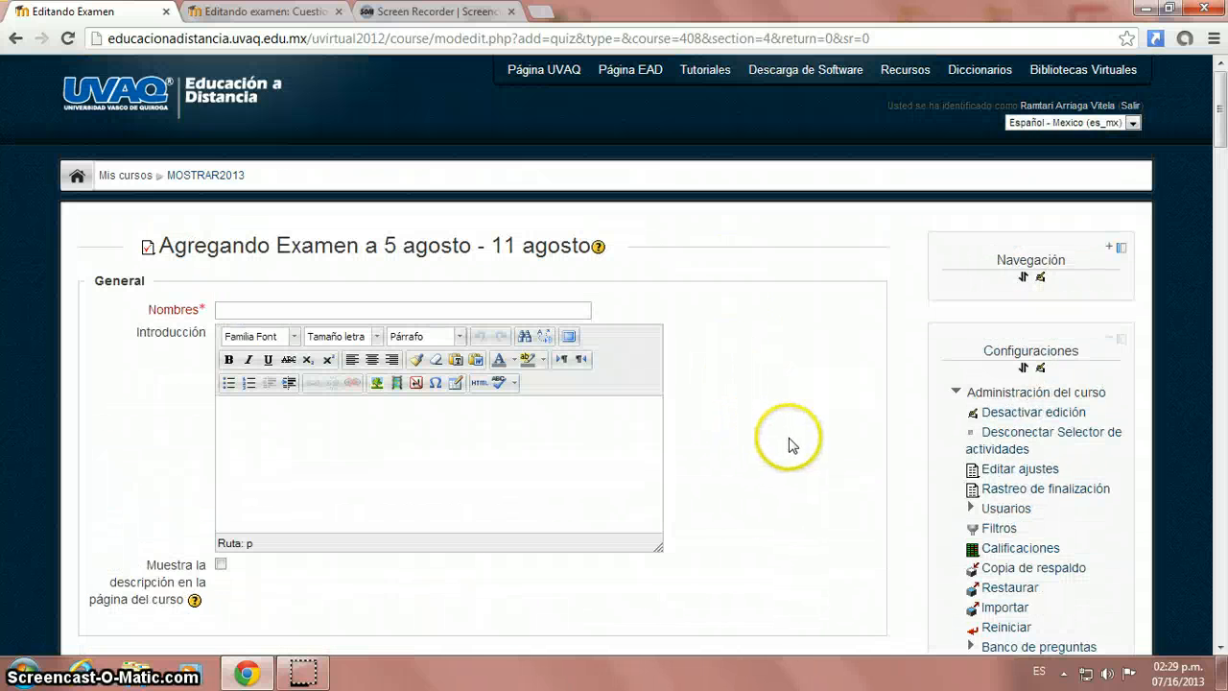
Step: Name the new exam "Examen Final de Historia de México"
left_click(277, 313)
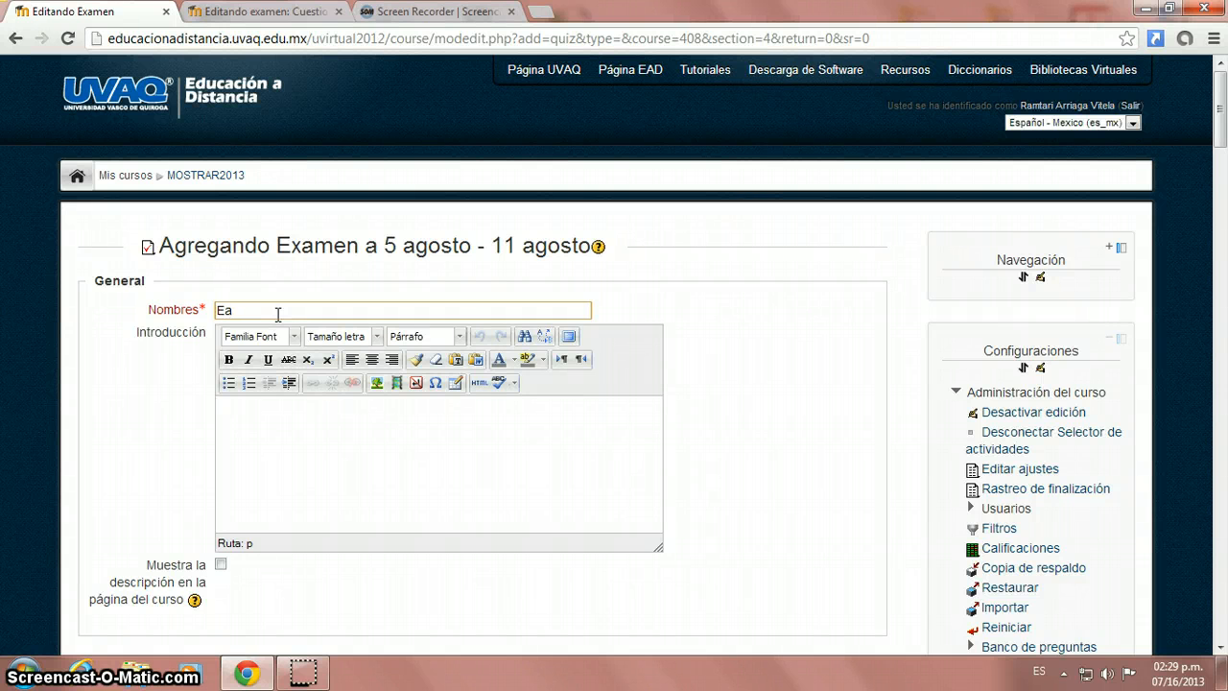
type("Exa")
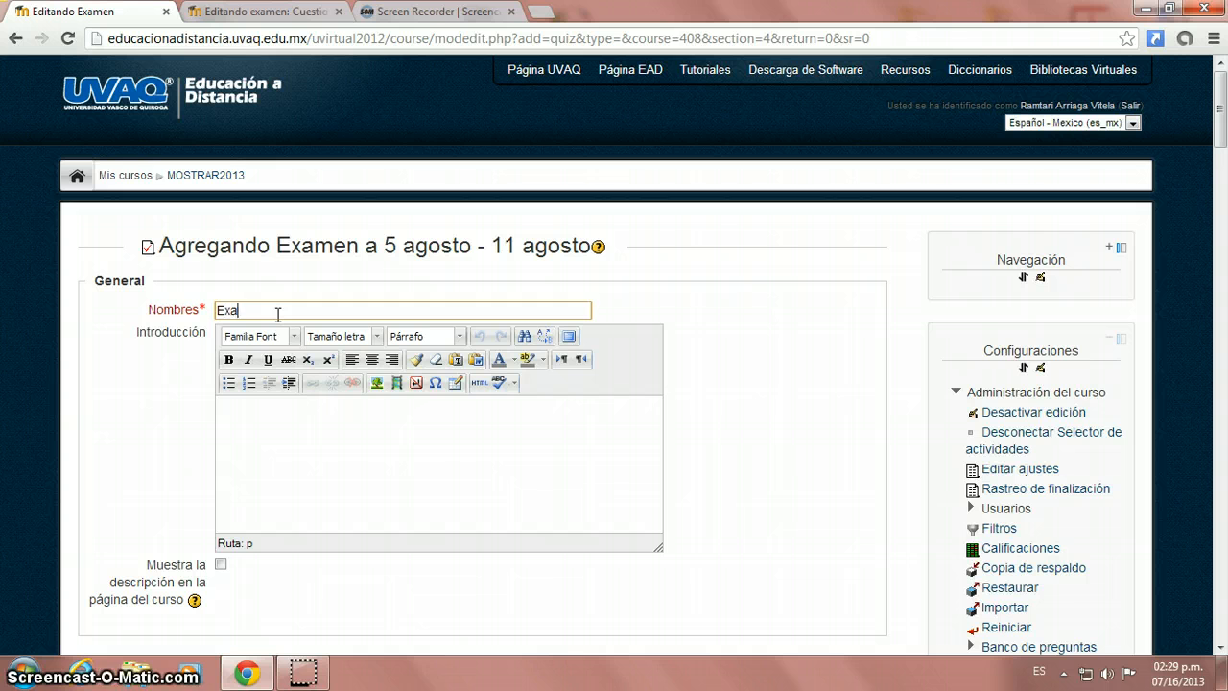
type("men Final")
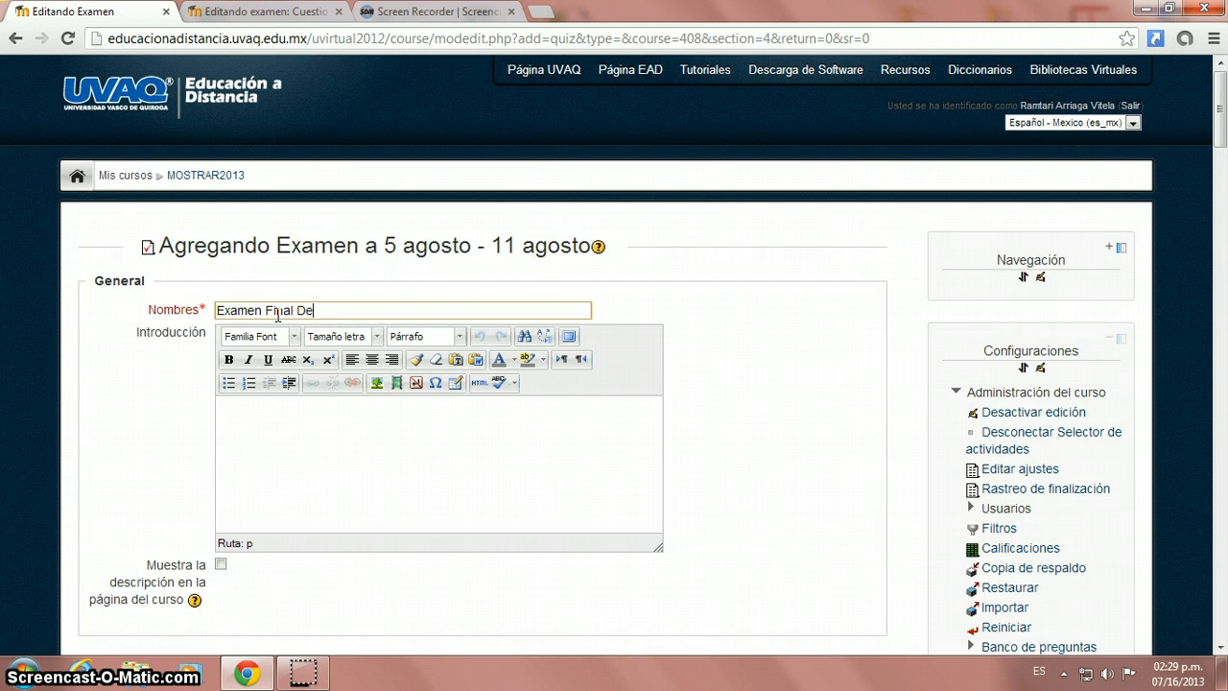
type(" de Hist")
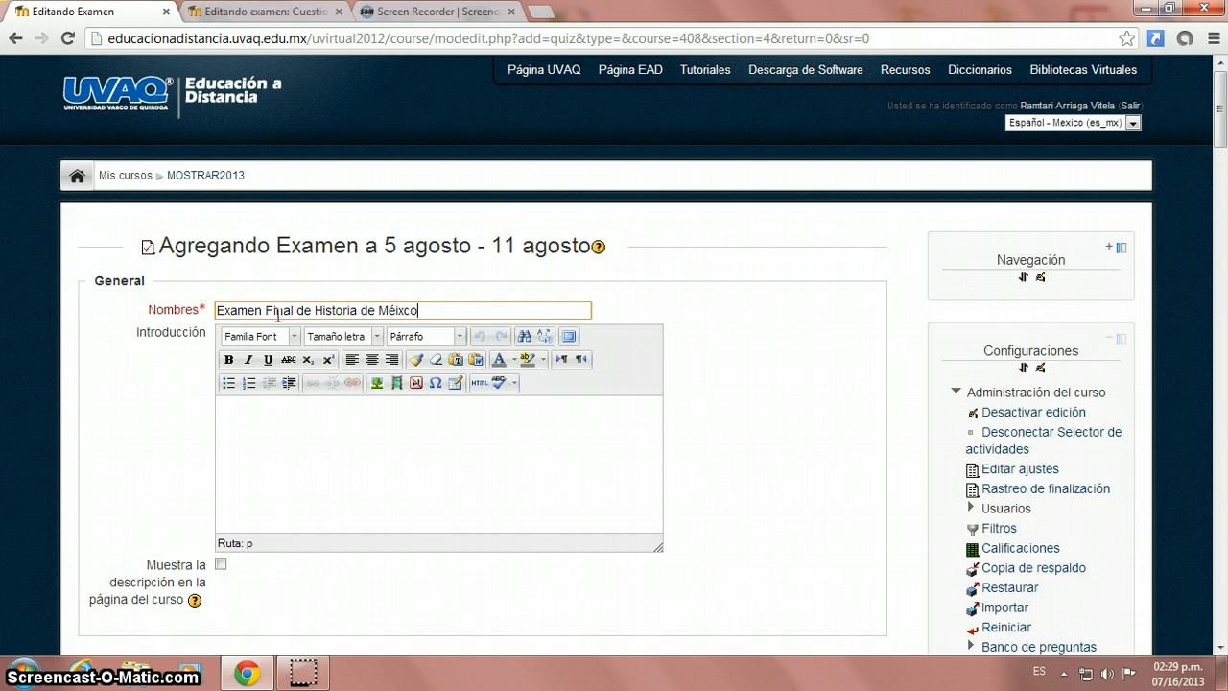
type("oria de Méxi")
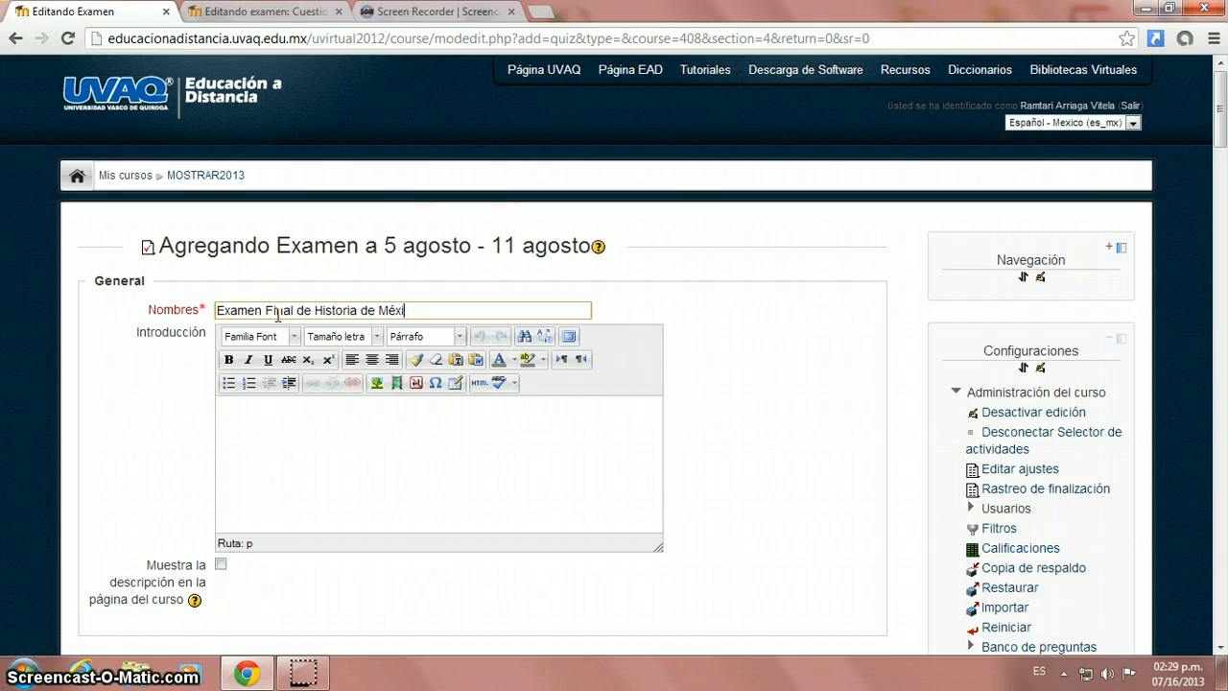
type("co")
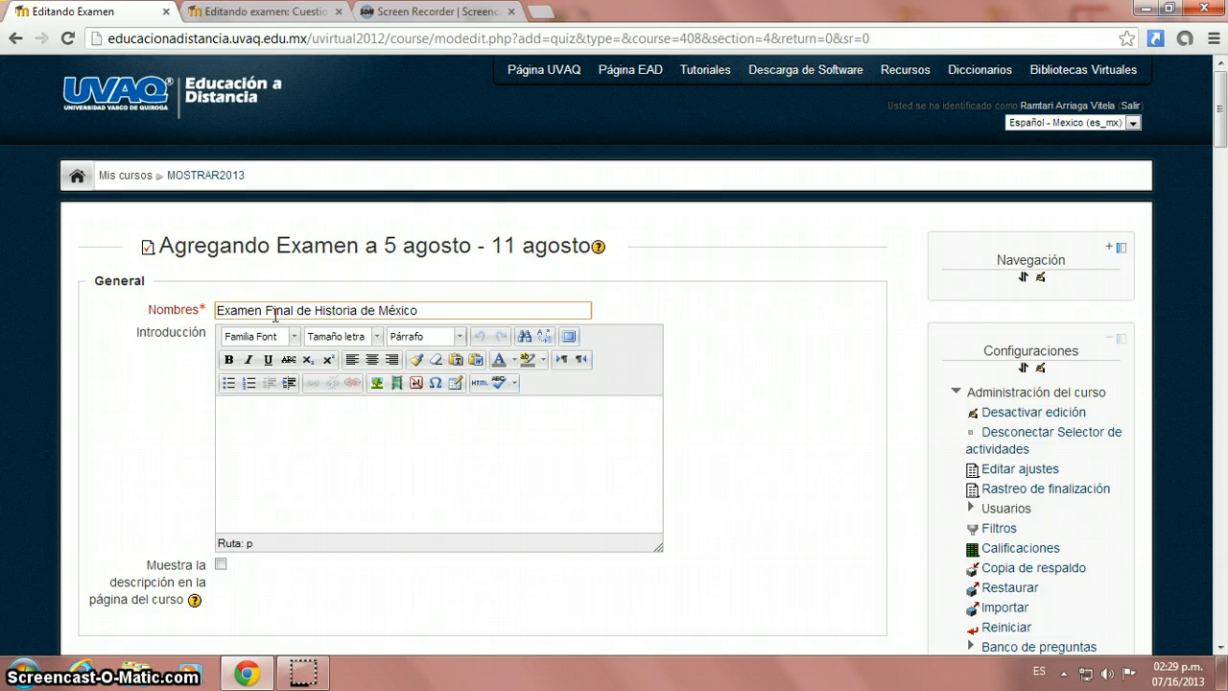
Step: Write the exam introduction "Escribir toda la información:" followed by the separate lines "Tiempo" and "Intentos"
left_click(319, 433)
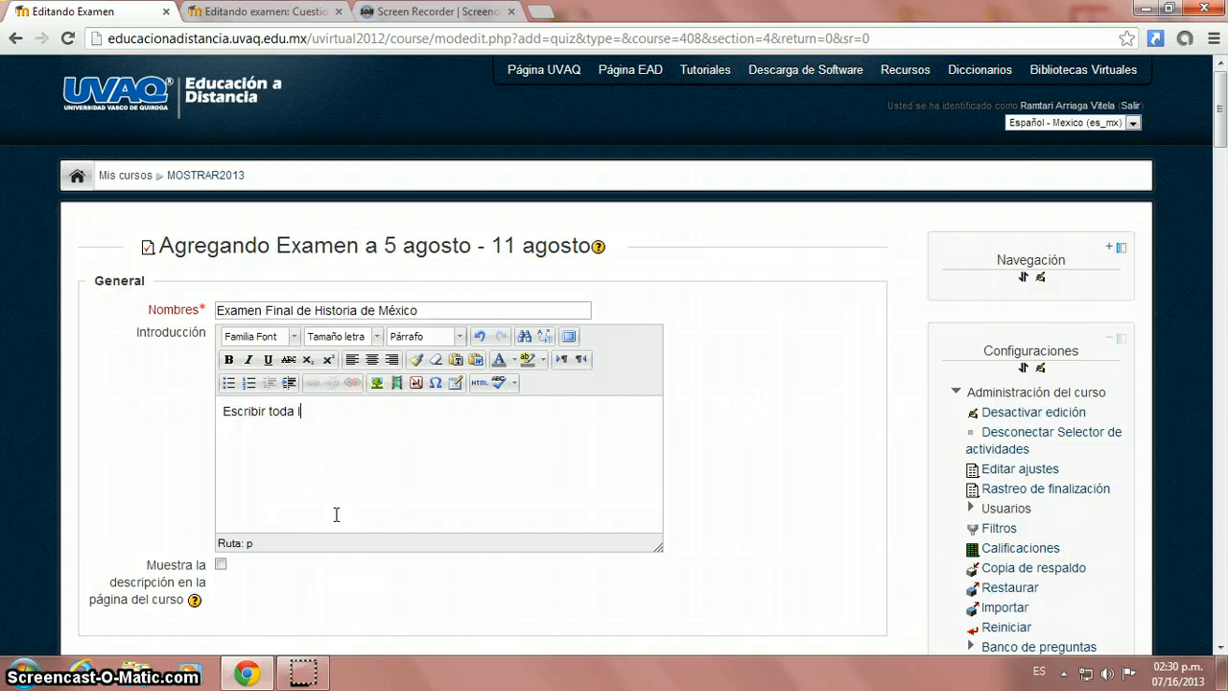
type("ormac")
type("n:")
key("Return")
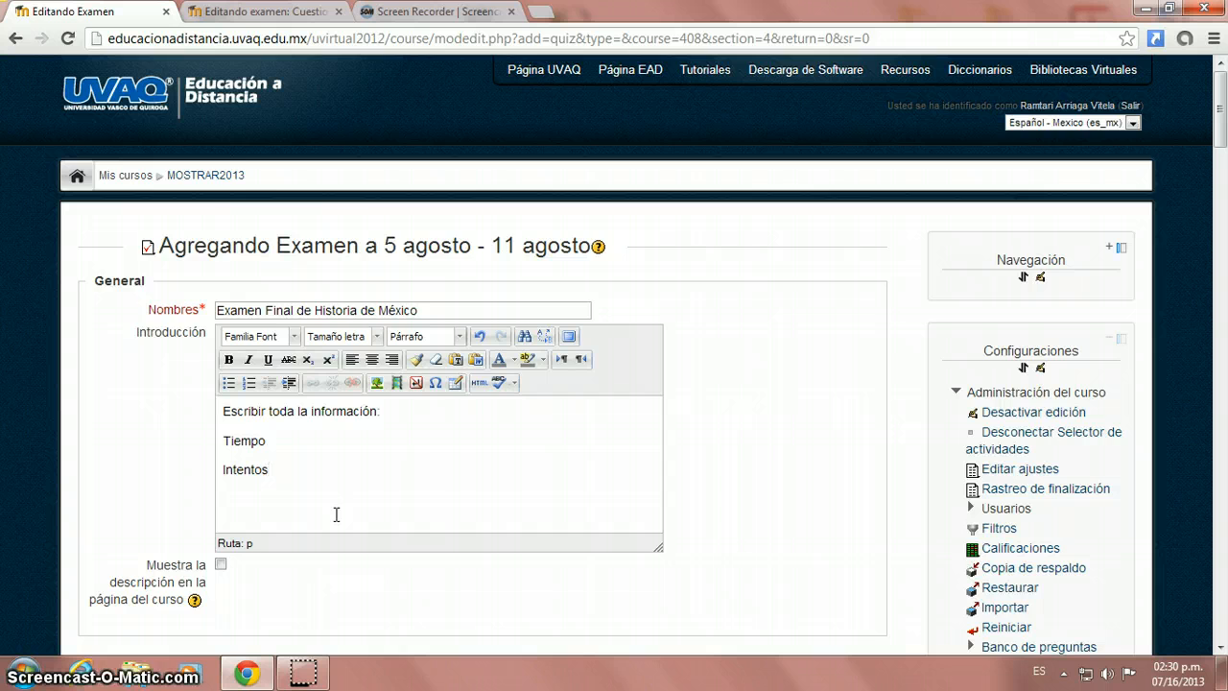
Step: Enable the exam's opening date in the Tiempo section and set its opening time to 00:00
scroll(335, 515, "down", 2)
scroll(336, 515, "down", 1)
scroll(357, 470, "up", 1)
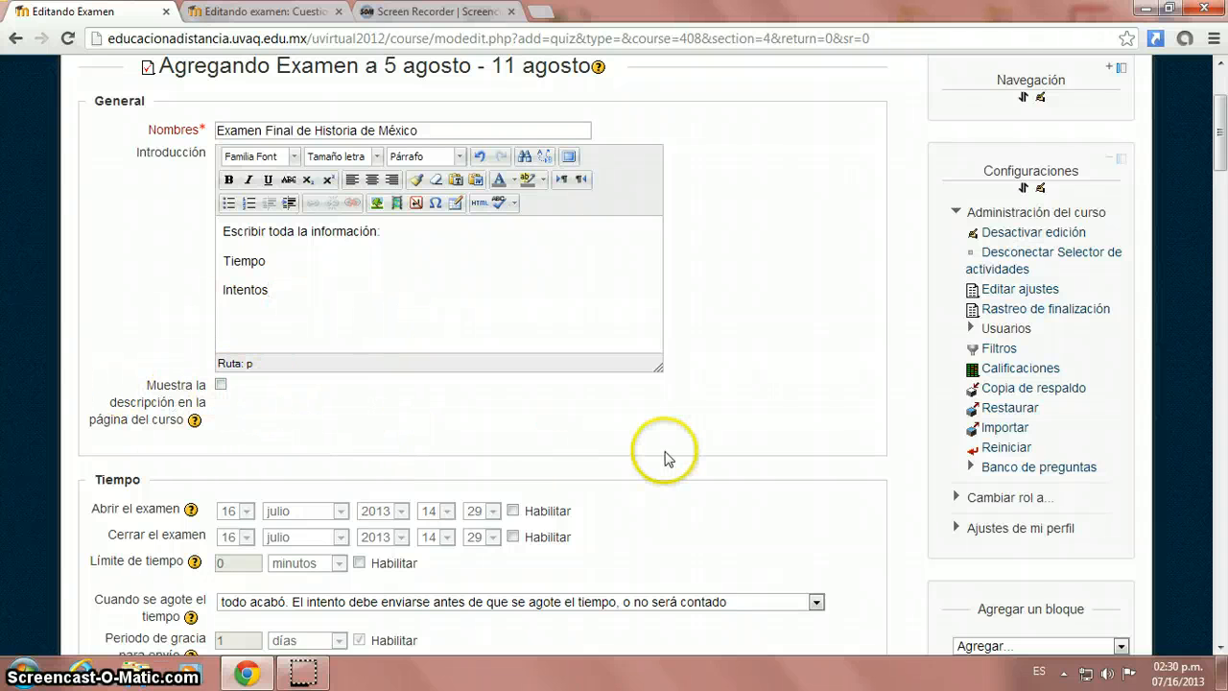
scroll(658, 447, "down", 3)
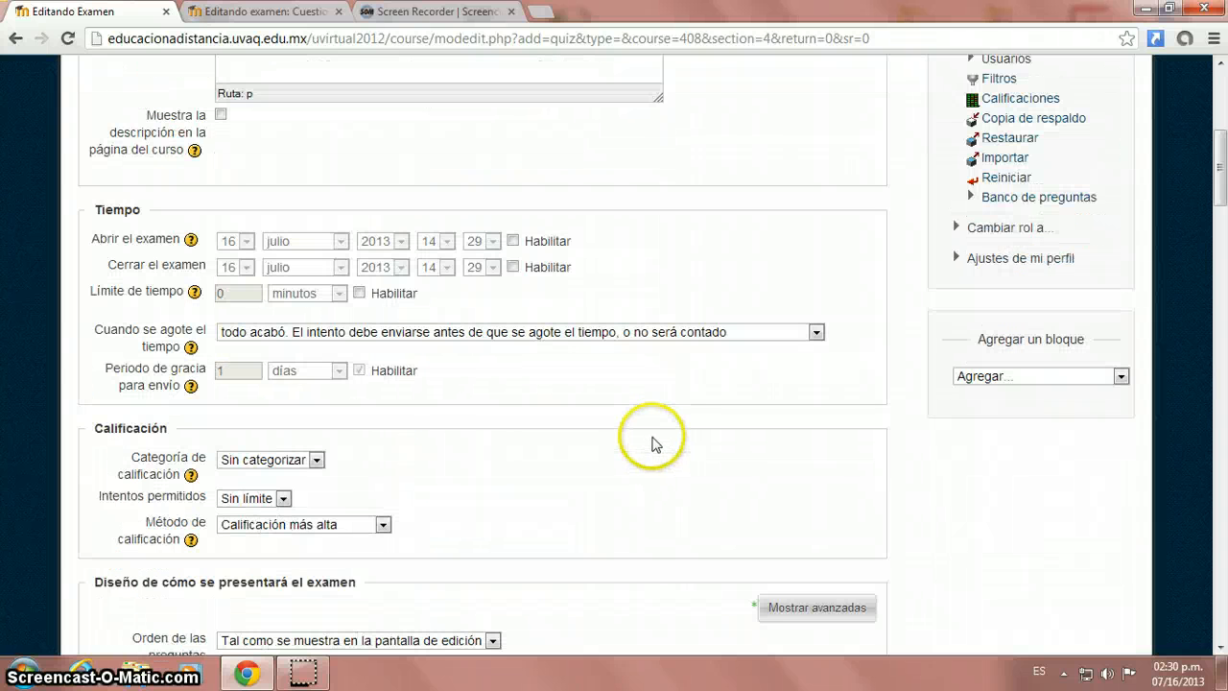
left_click(512, 240)
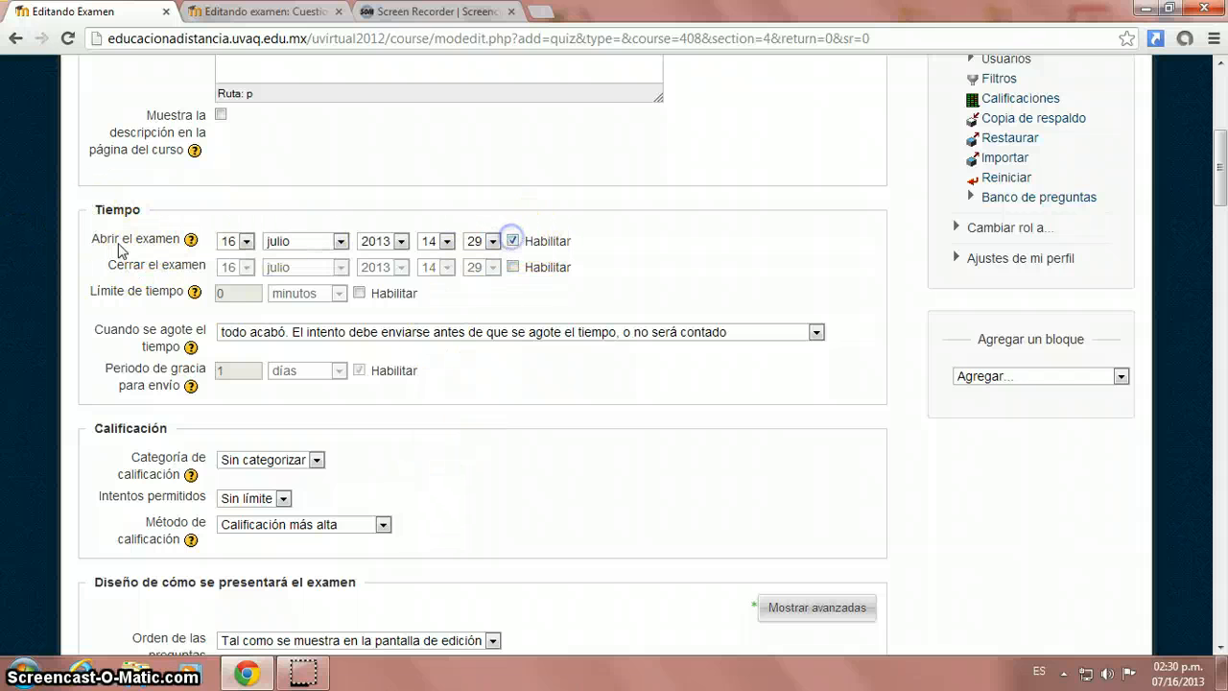
left_click(446, 241)
left_click(429, 254)
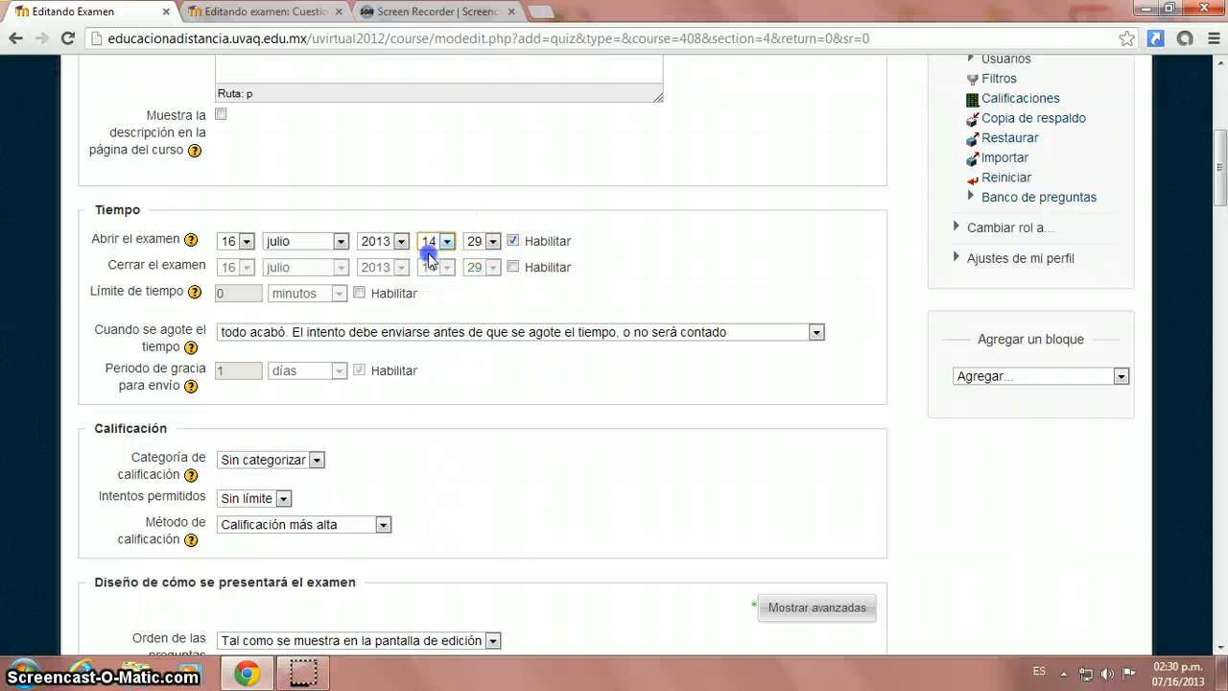
left_click(492, 241)
left_click(467, 265)
left_click(492, 241)
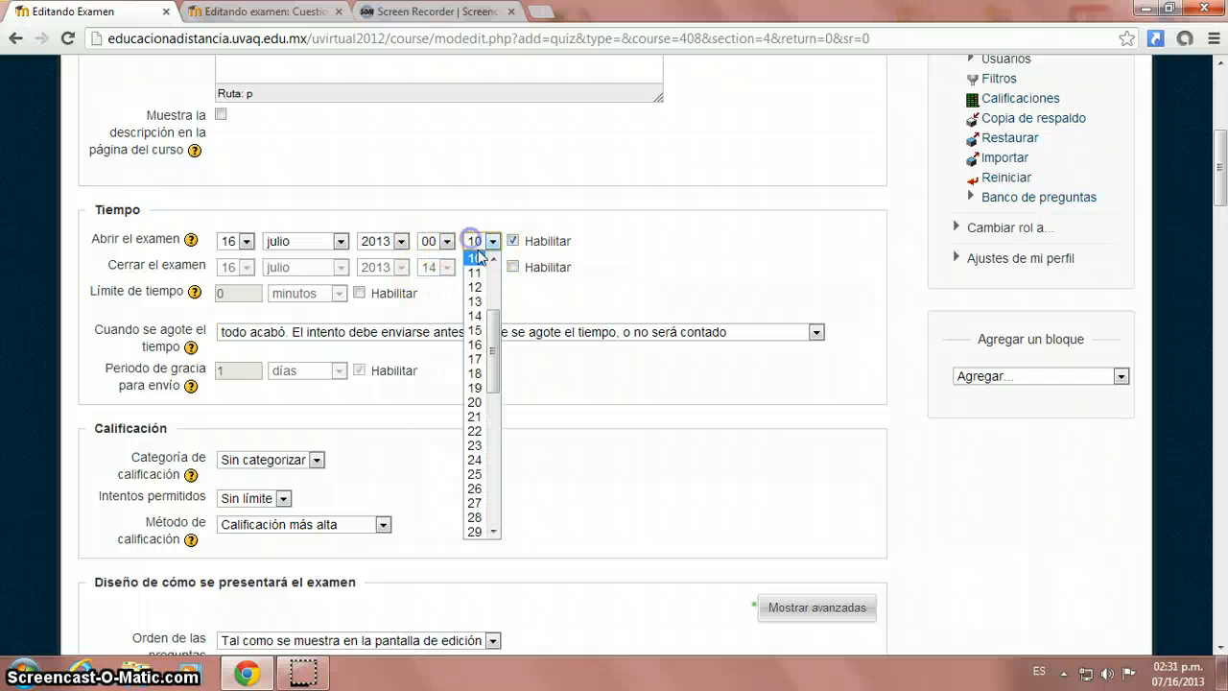
left_click(475, 258)
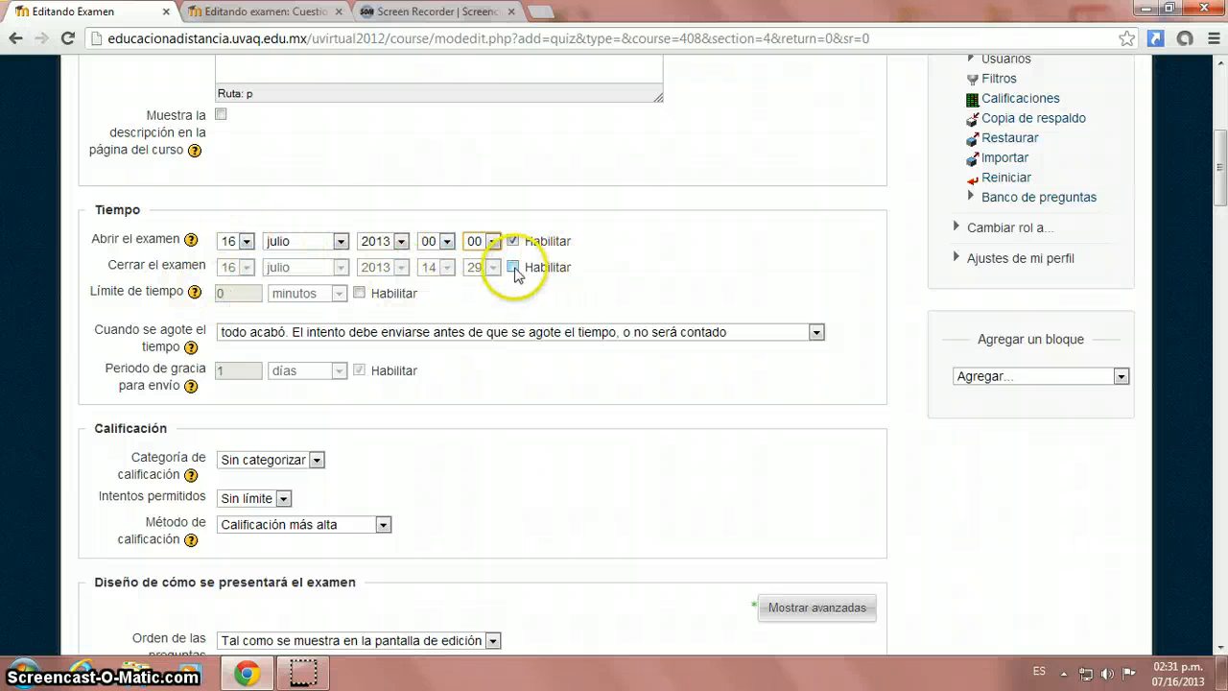
Step: Enable the exam's closing date and set it to 22 julio 2013 at 23:59
left_click(512, 267)
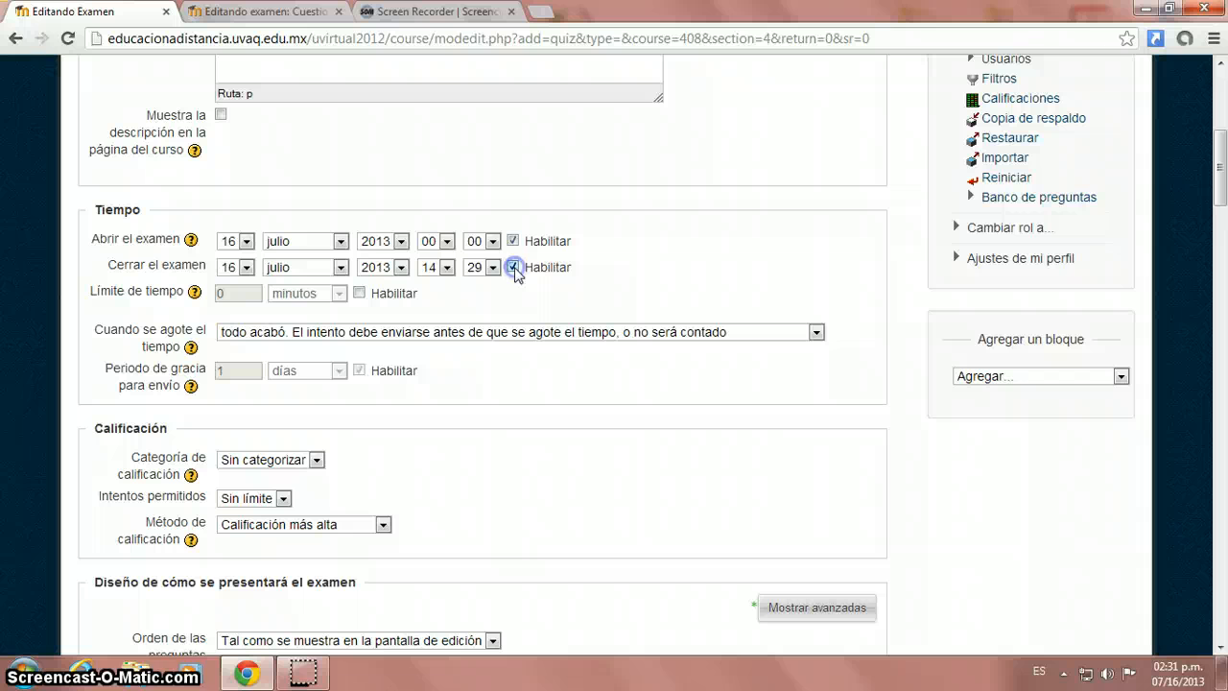
left_click(246, 266)
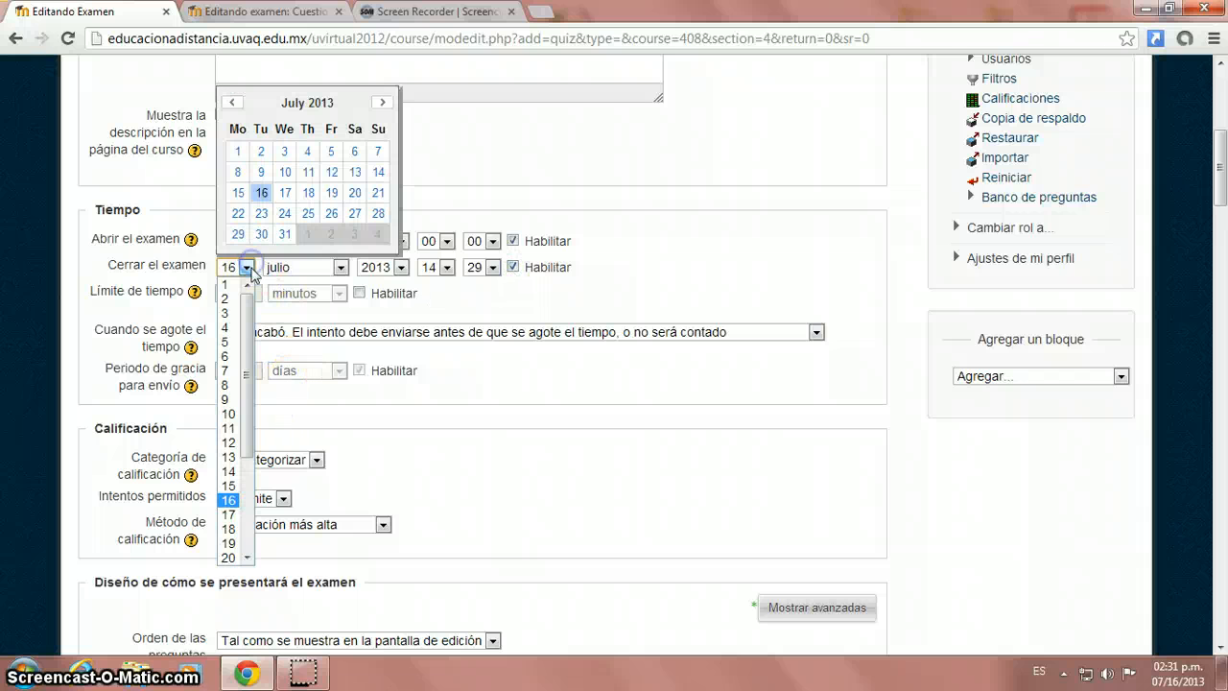
left_click(237, 213)
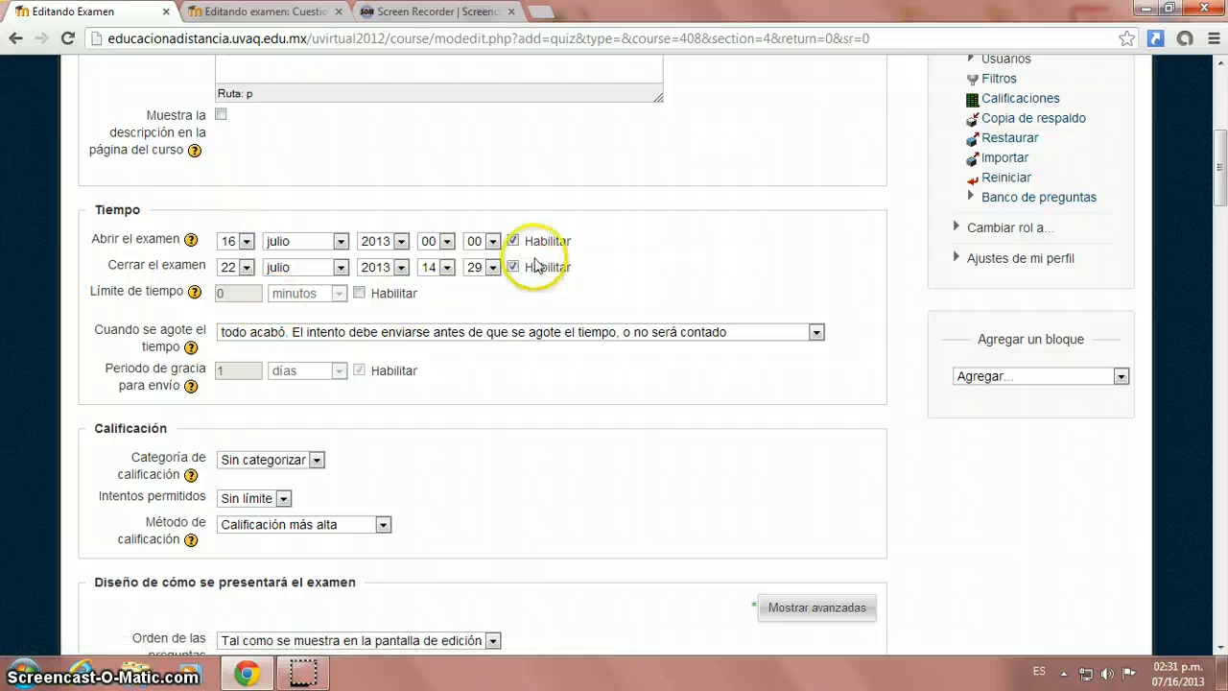
left_click(492, 267)
scroll(498, 388, "down", 1)
left_click_drag(498, 388, 495, 537)
left_click(482, 556)
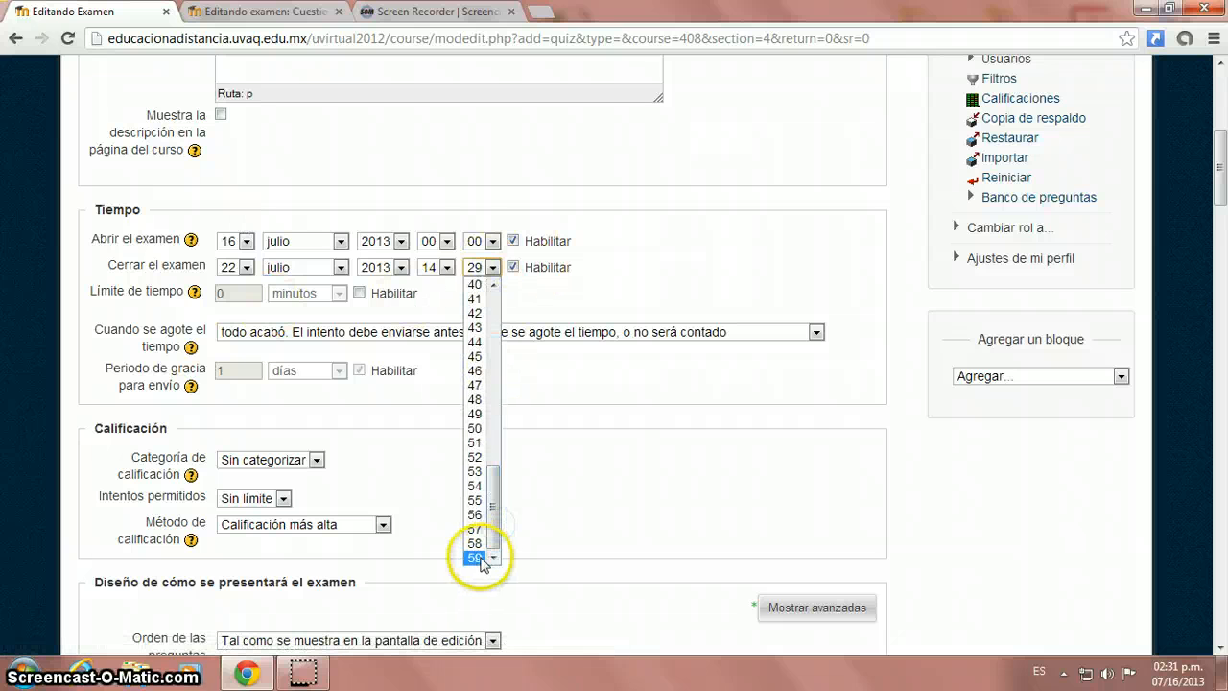
left_click(447, 267)
scroll(430, 348, "down", 2)
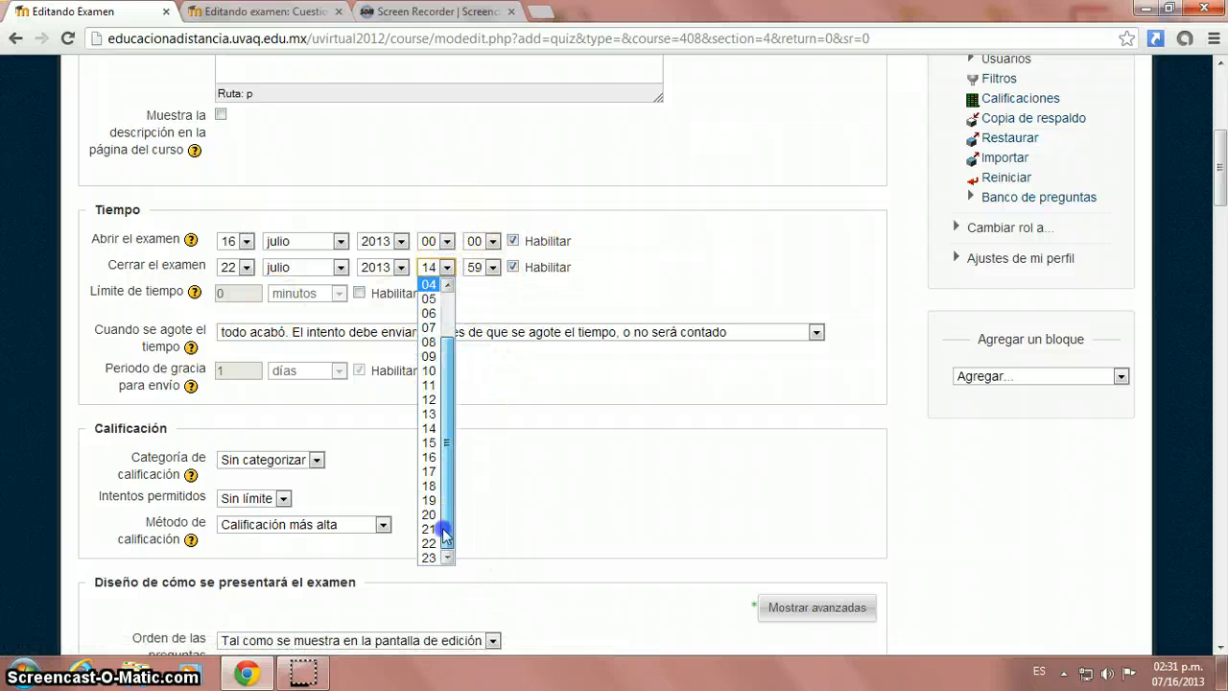
left_click(429, 555)
left_click(491, 388)
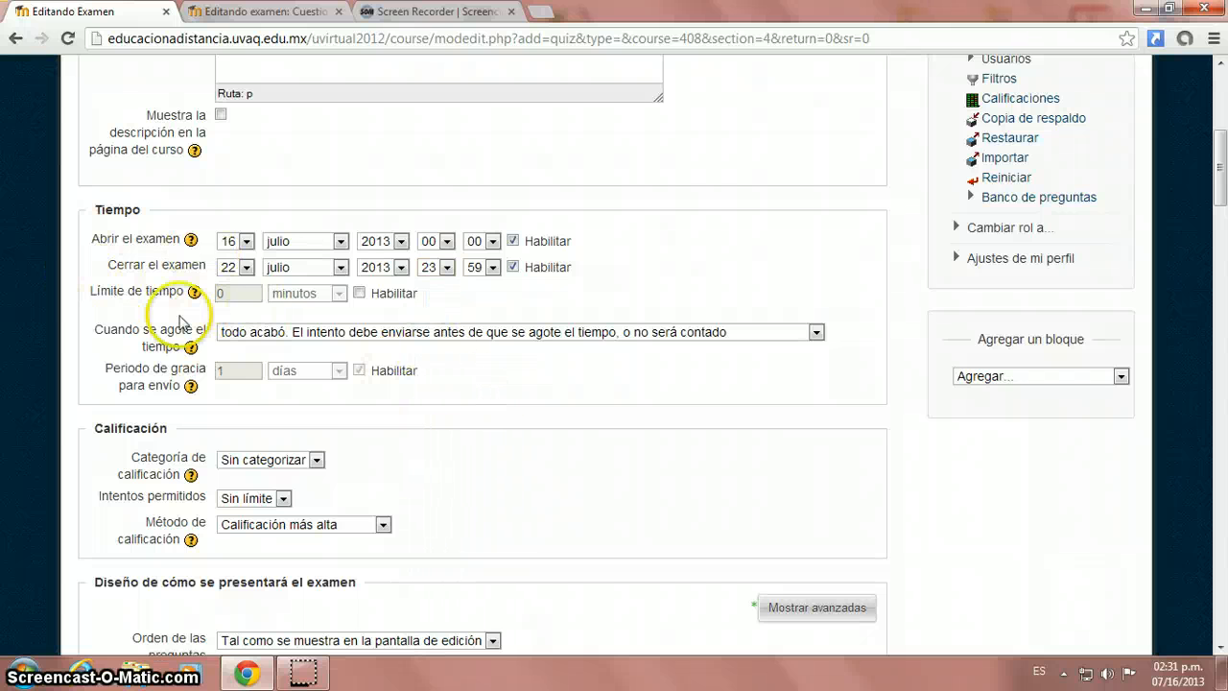
Step: Try a time limit of 60 and then 30 minutes for the exam, and disable the limit again
left_click(358, 292)
double_click(230, 292)
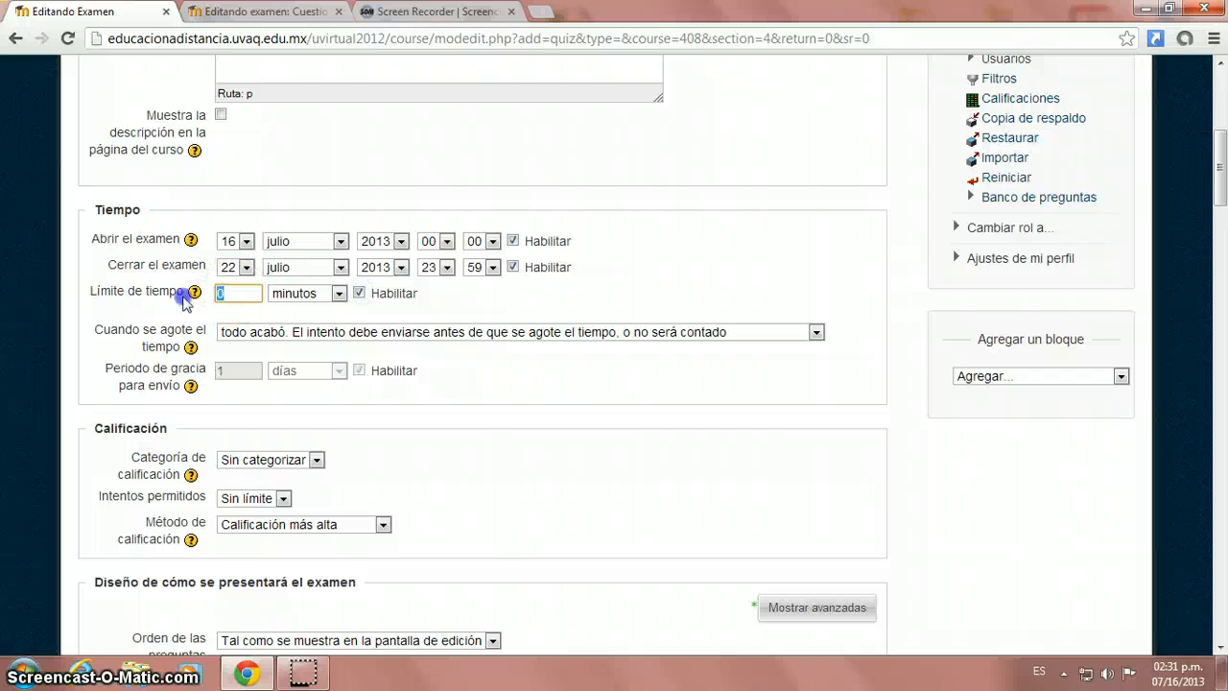
type("60")
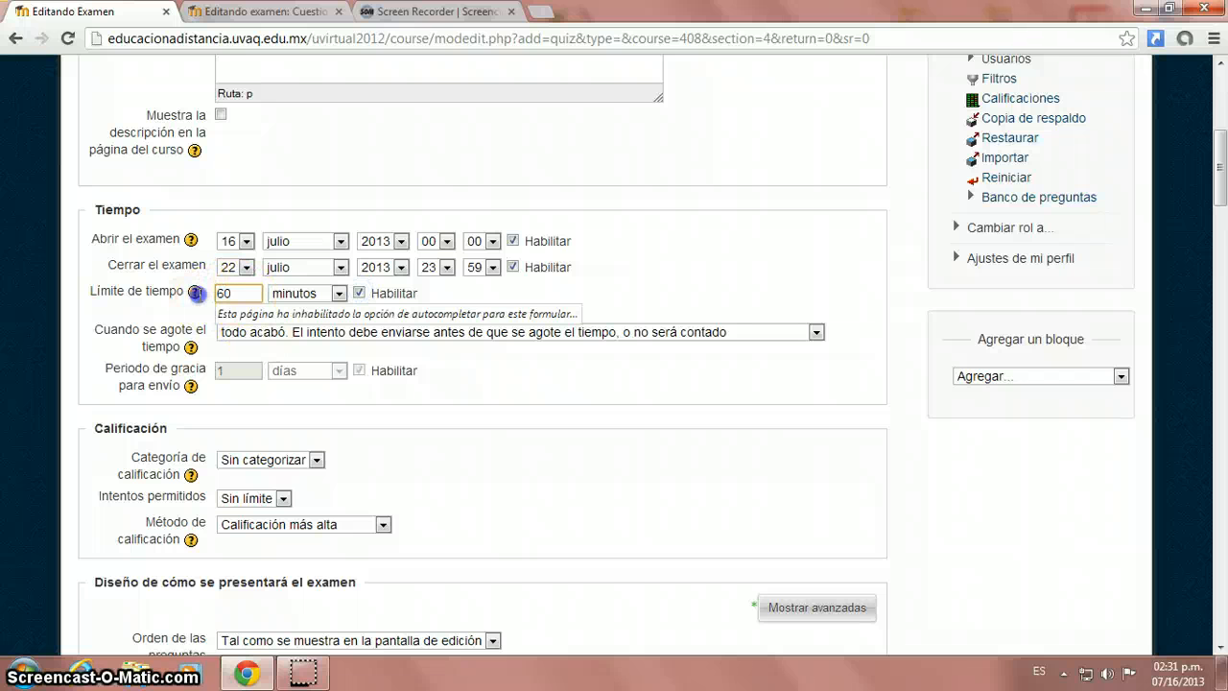
type("30")
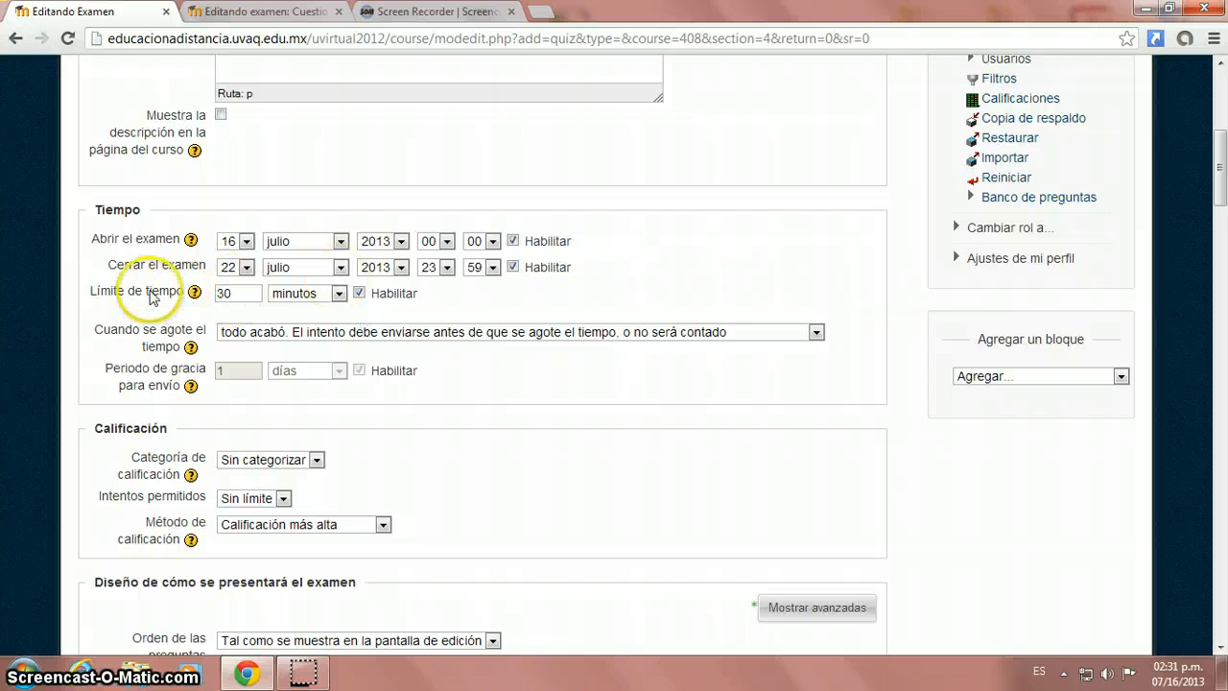
left_click(359, 292)
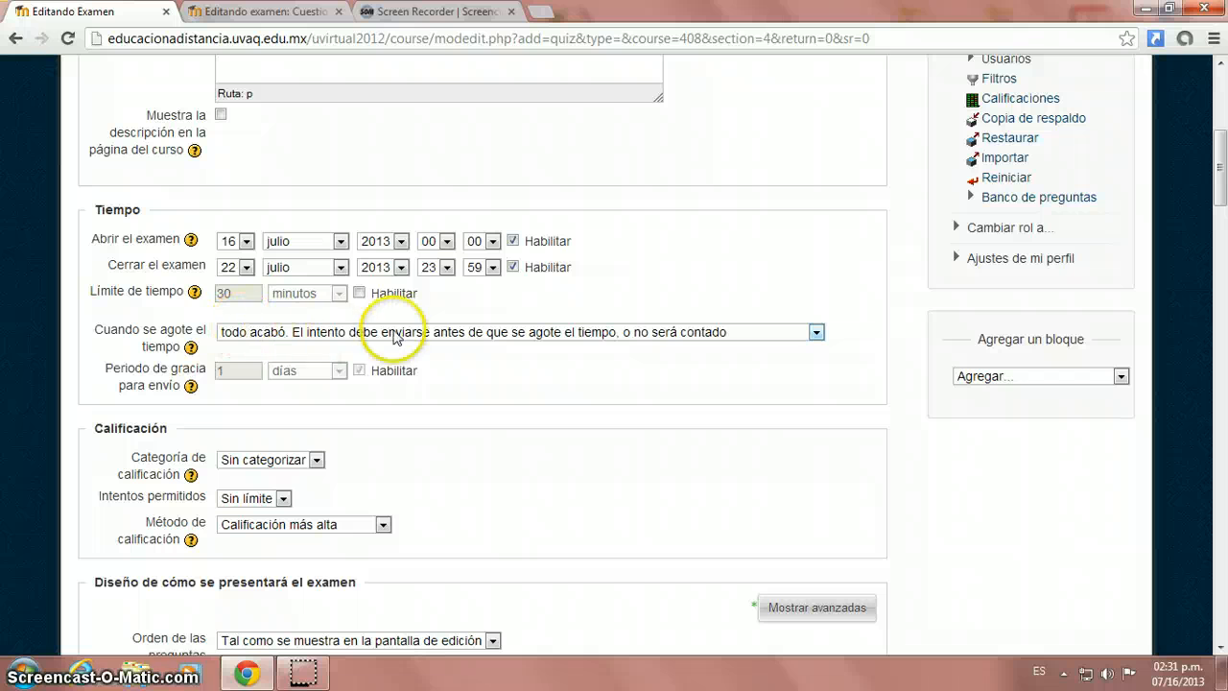
Step: Try the grace period option for when time runs out, check its time units, and restore the "todo acabó" option
left_click(817, 333)
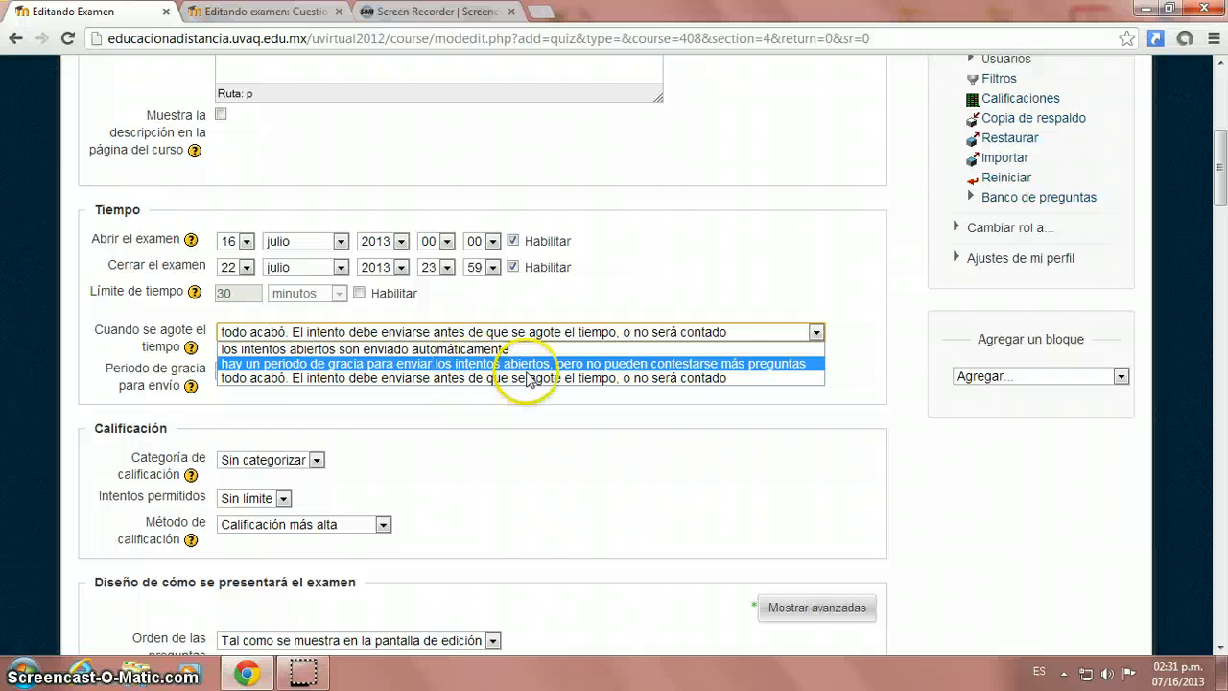
left_click(751, 365)
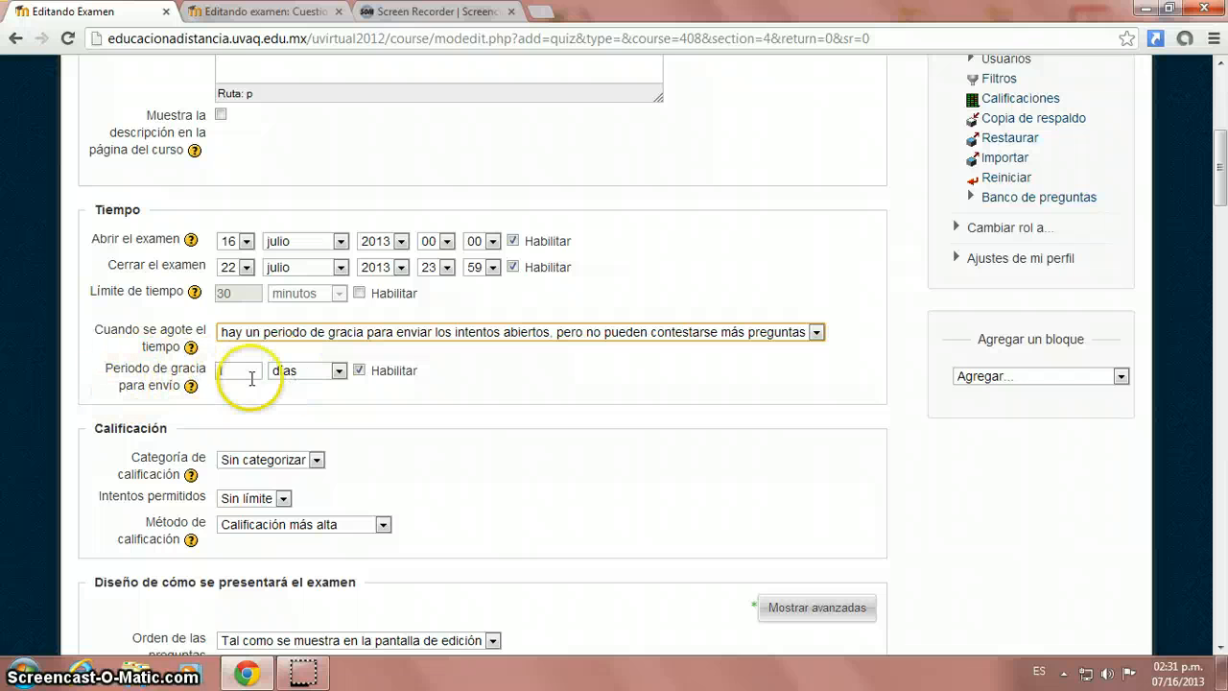
left_click(339, 372)
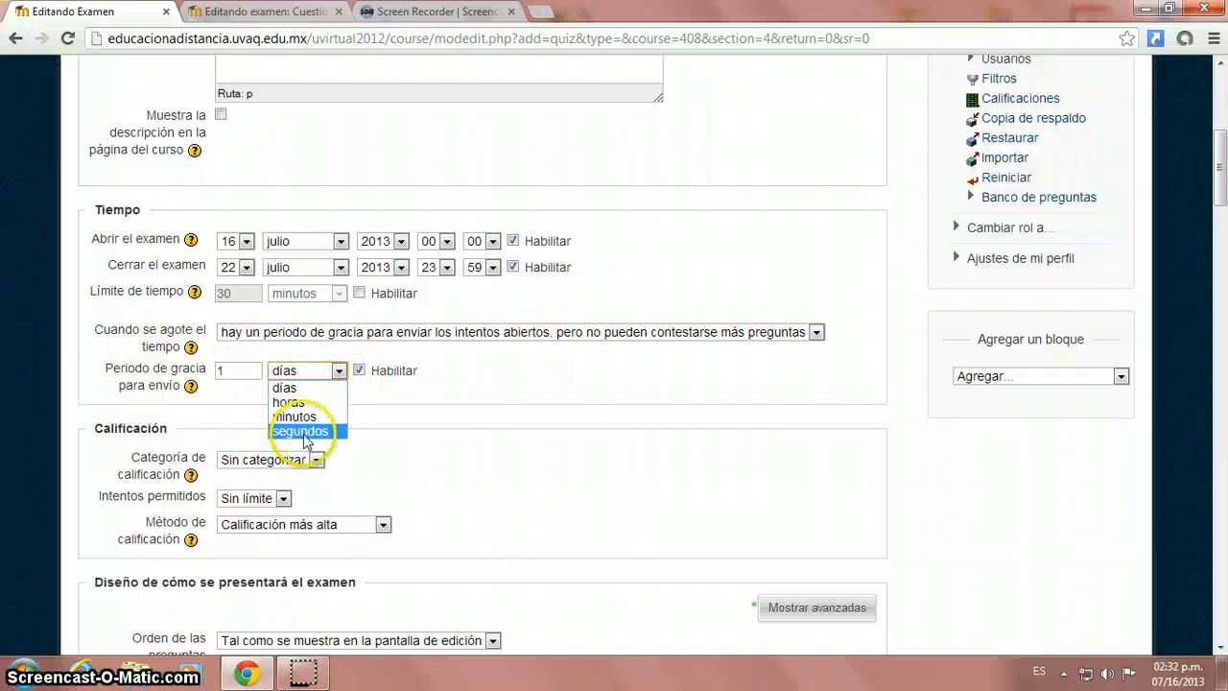
left_click(363, 373)
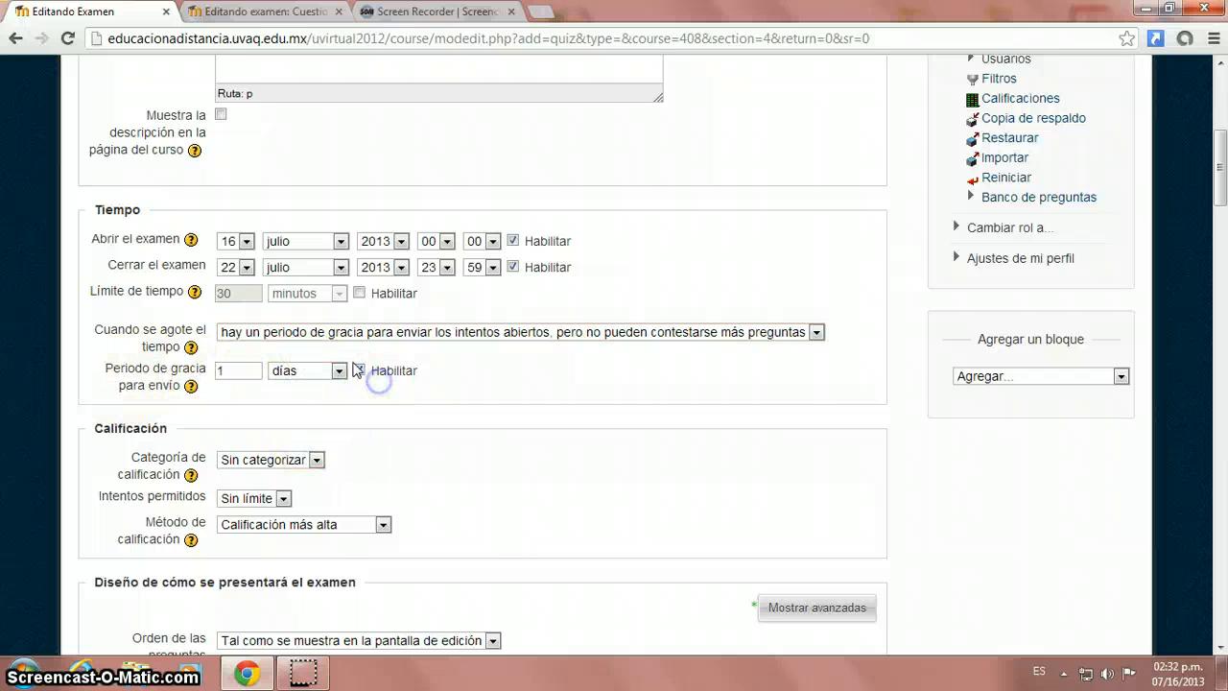
left_click(660, 331)
left_click(521, 378)
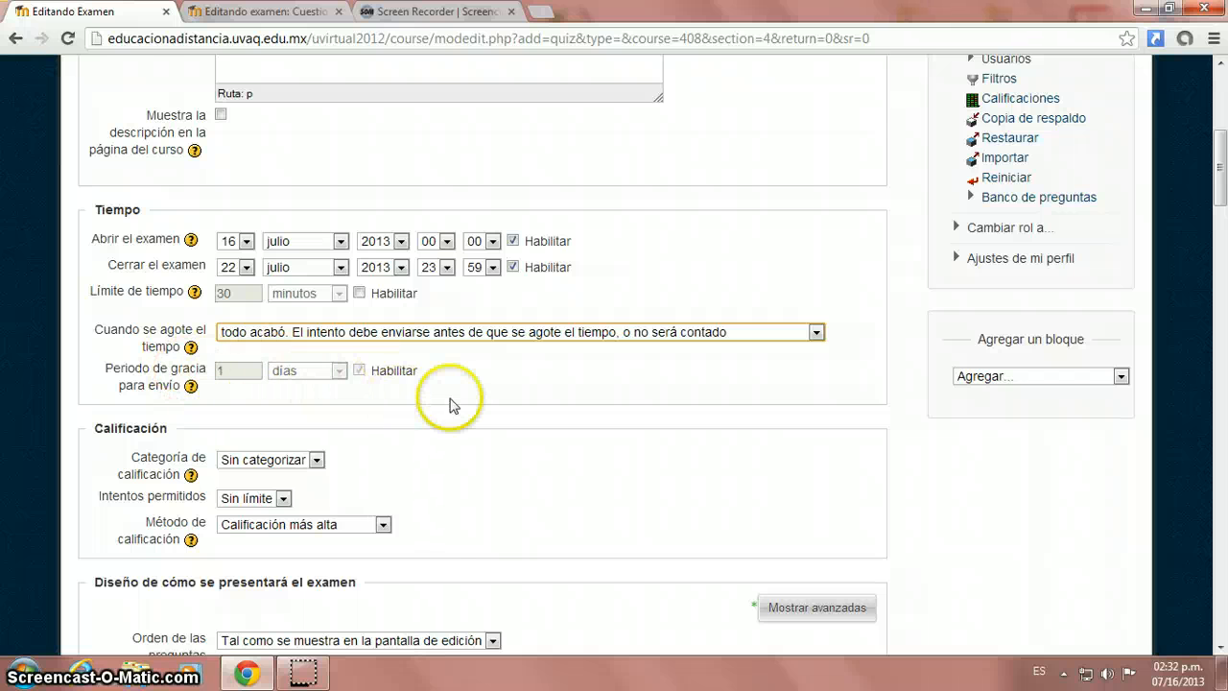
Step: Set the allowed attempts to 2 and keep Calificación más alta as the grading method
scroll(476, 380, "down", 2)
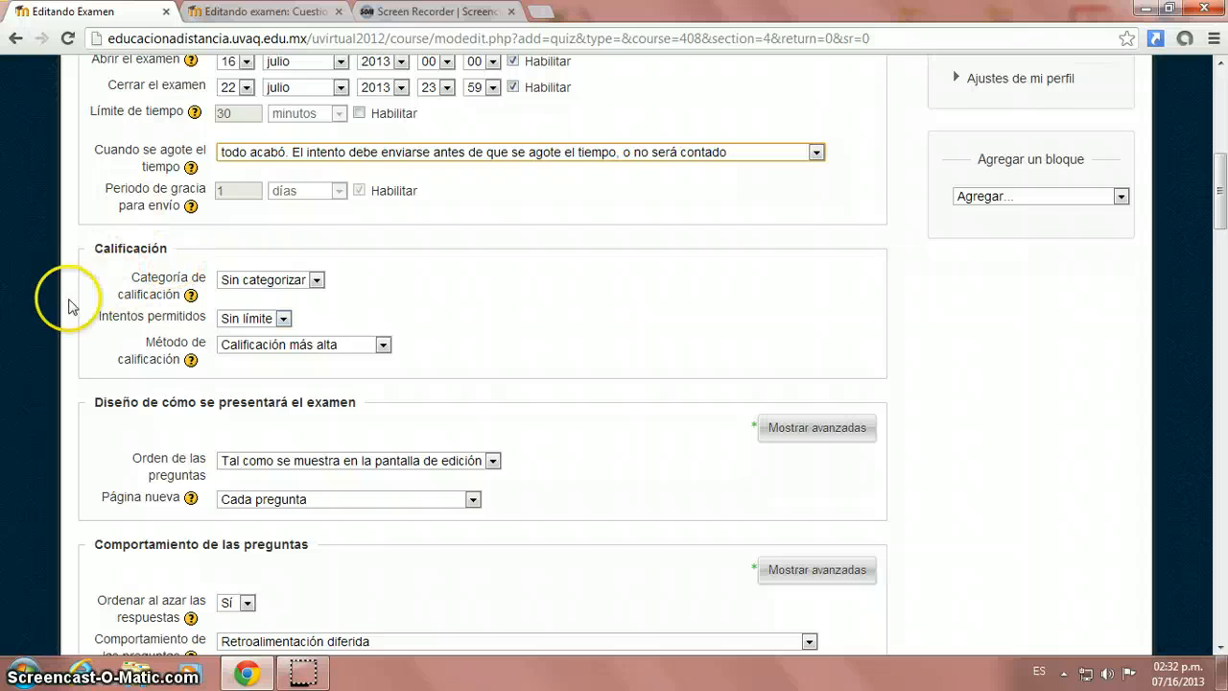
left_click(257, 320)
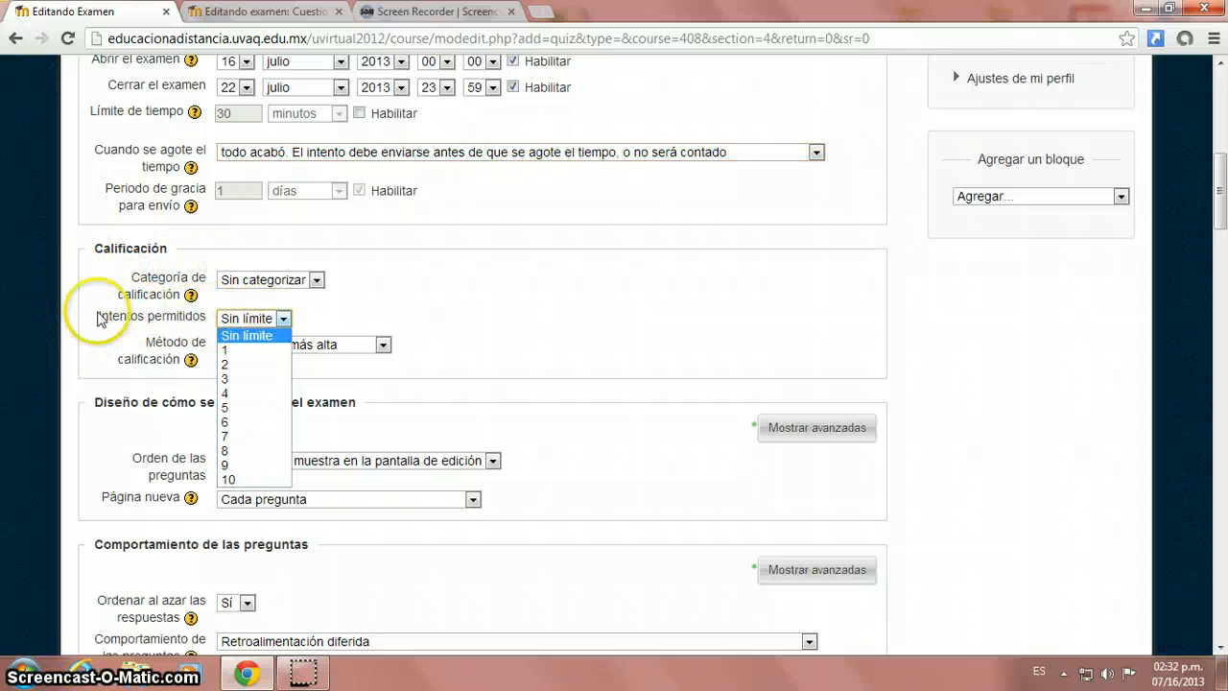
left_click(224, 363)
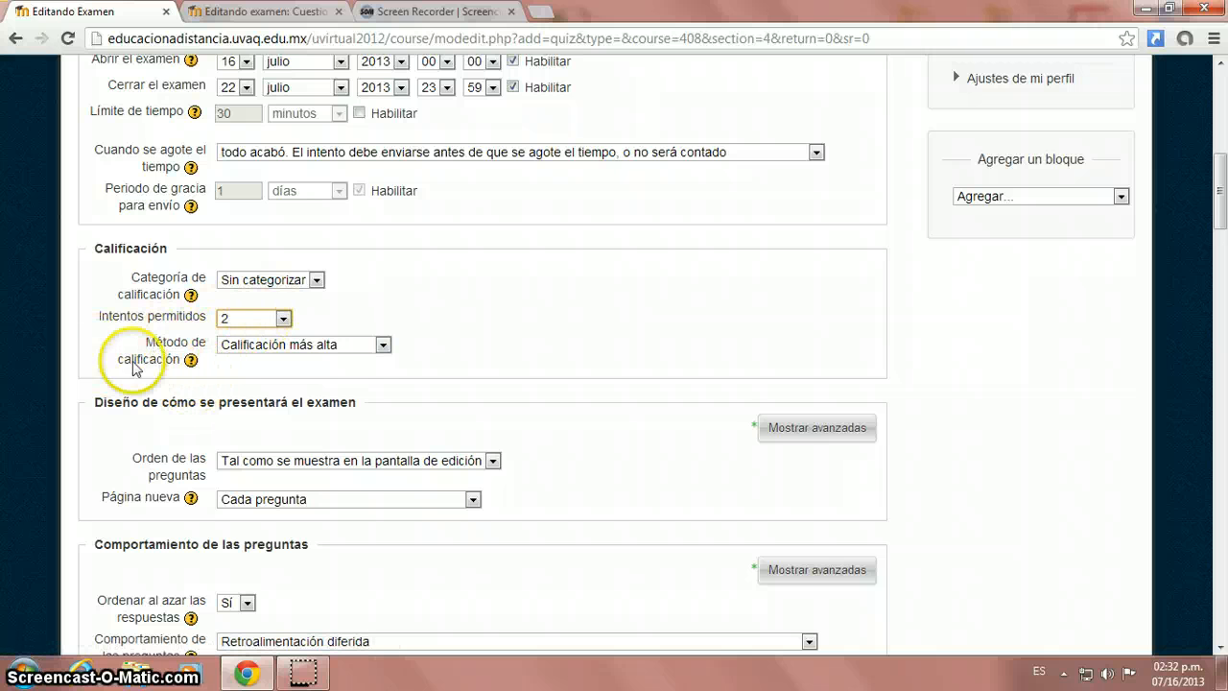
left_click(360, 354)
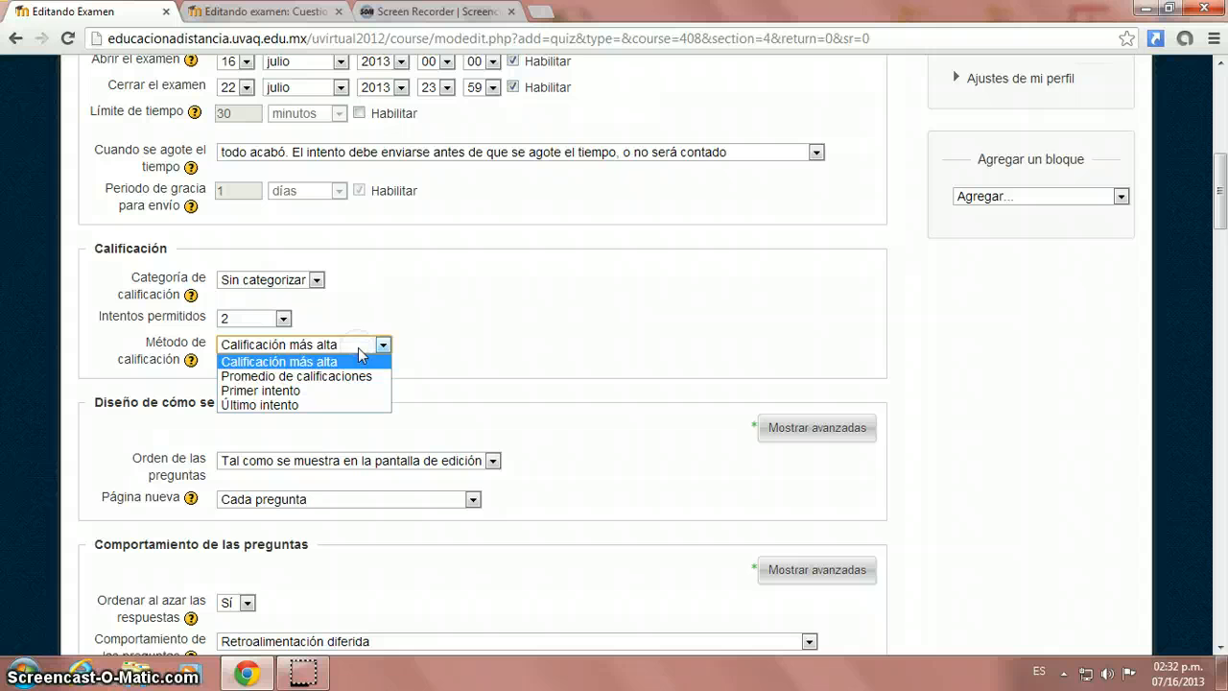
left_click(349, 349)
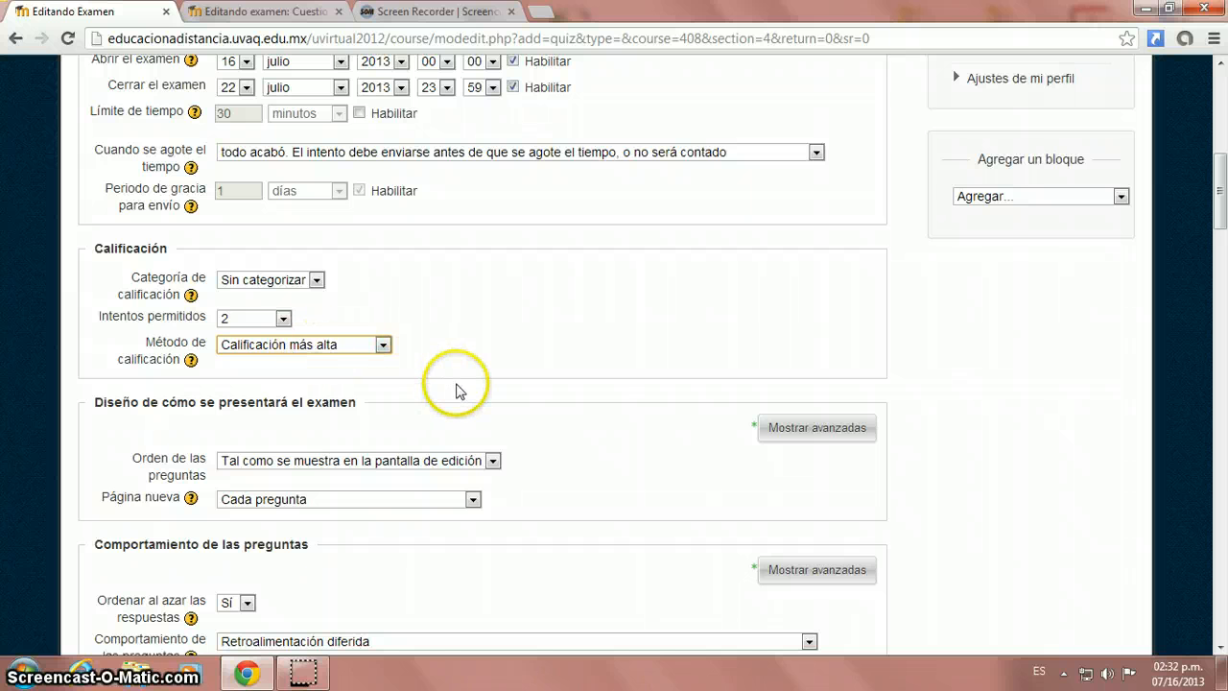
Step: Review the available options for the order of the exam questions without changing the selection
scroll(526, 350, "down", 2)
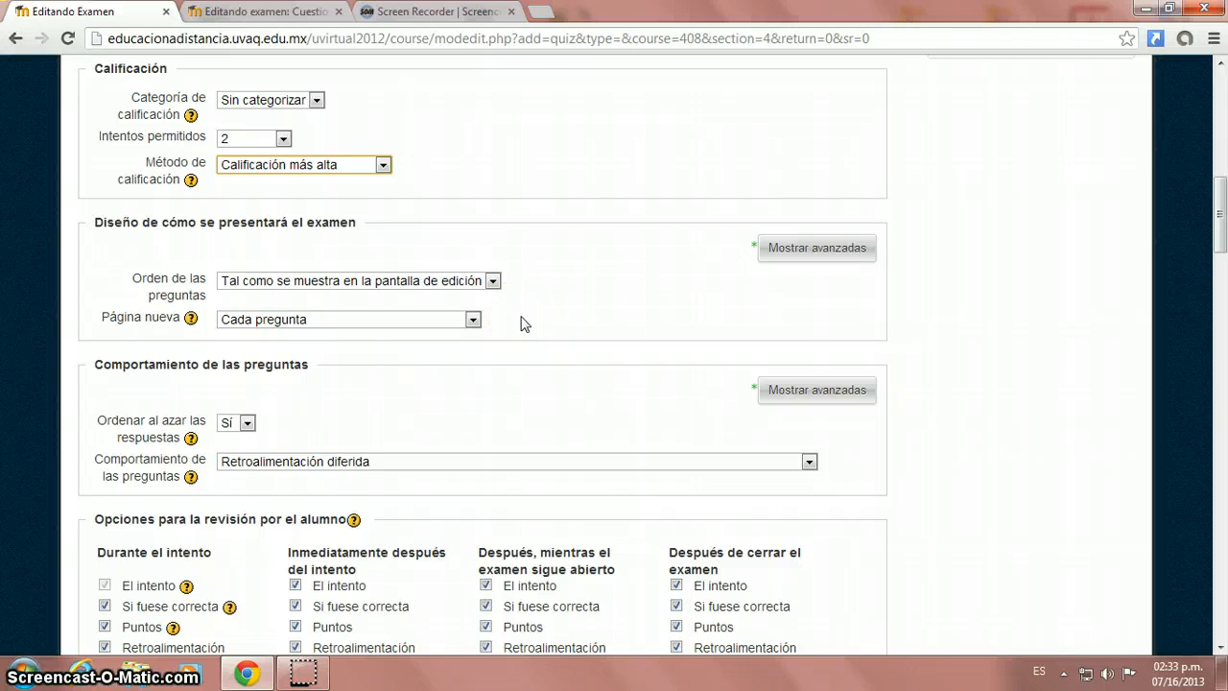
left_click(493, 281)
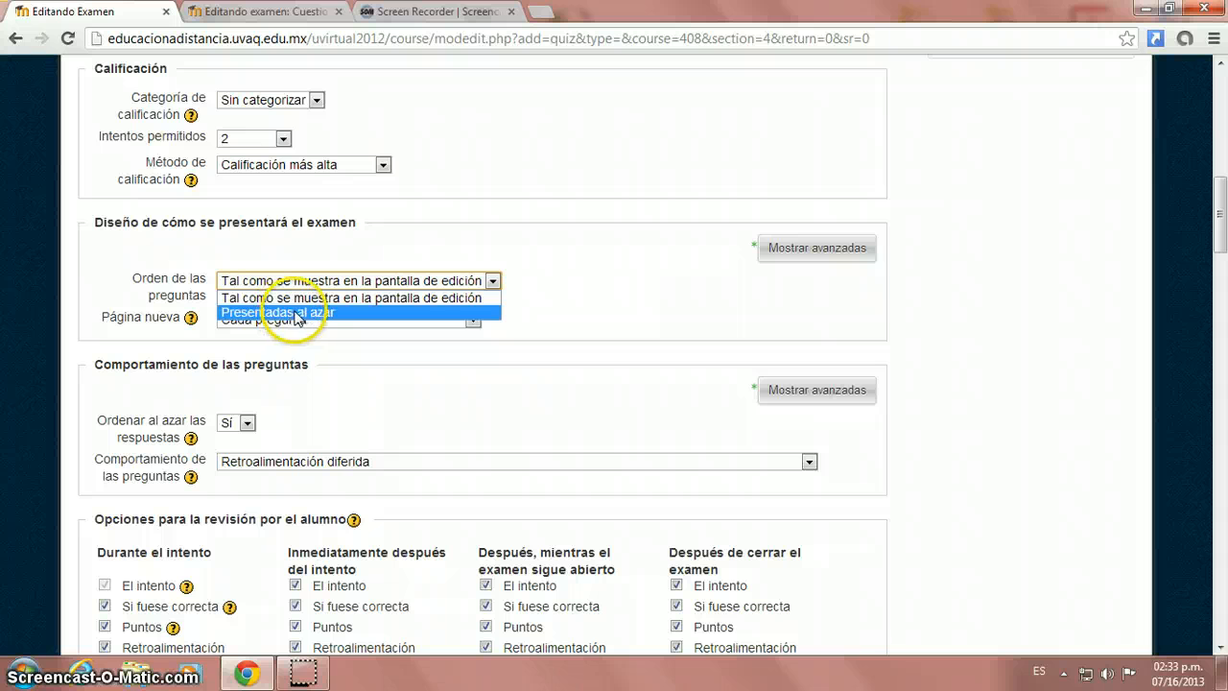
left_click(542, 278)
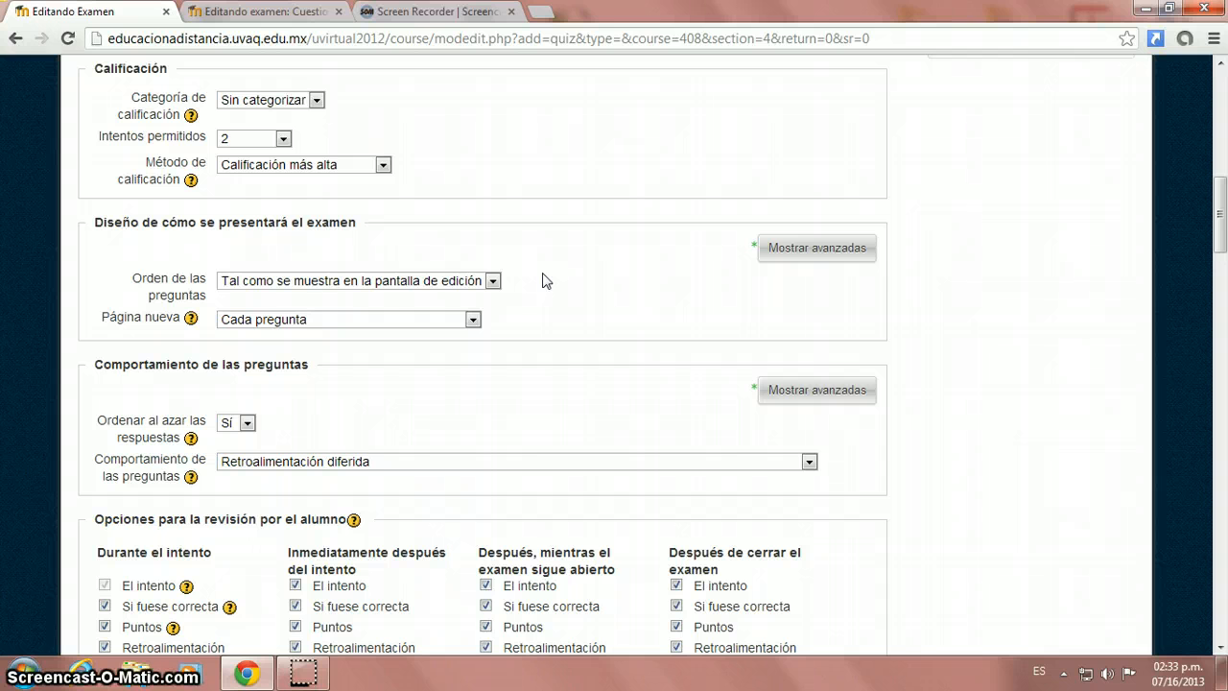
left_click(492, 281)
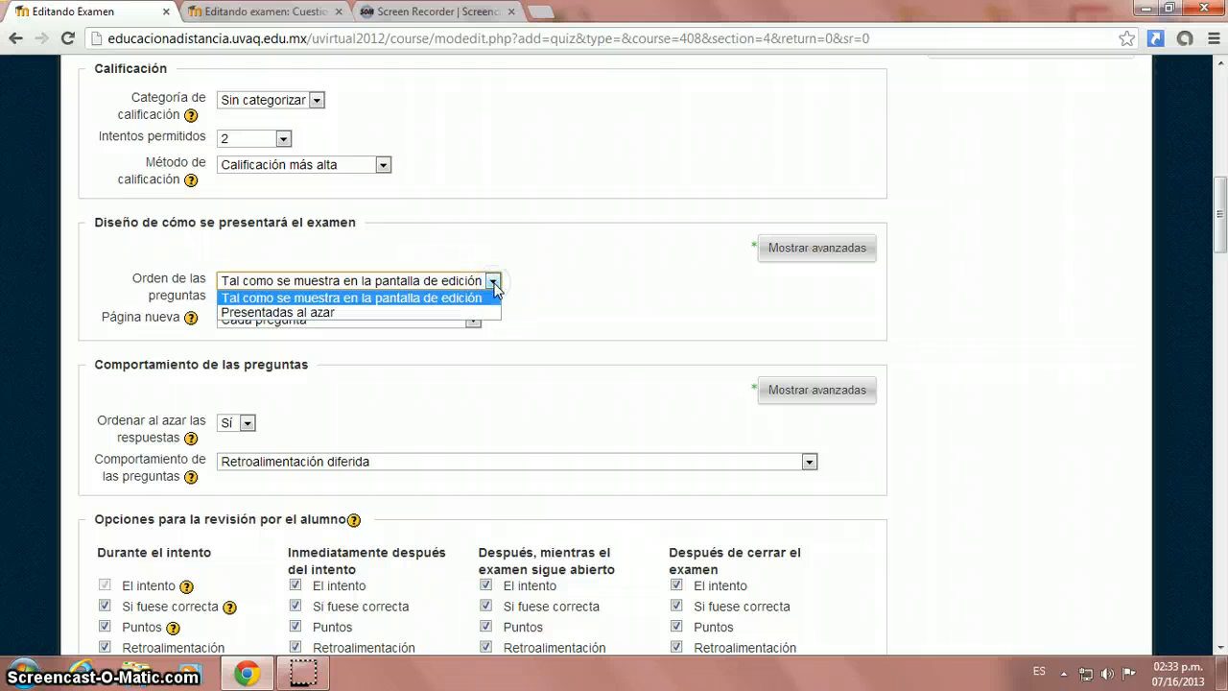
left_click(494, 284)
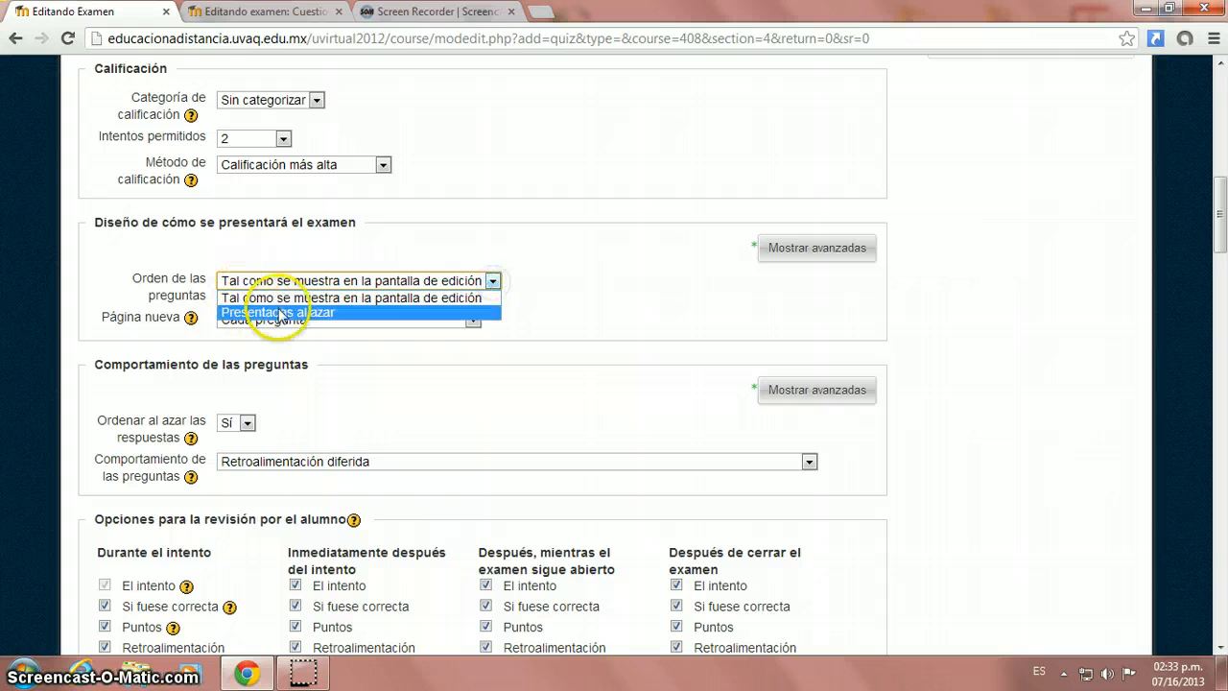
left_click(575, 279)
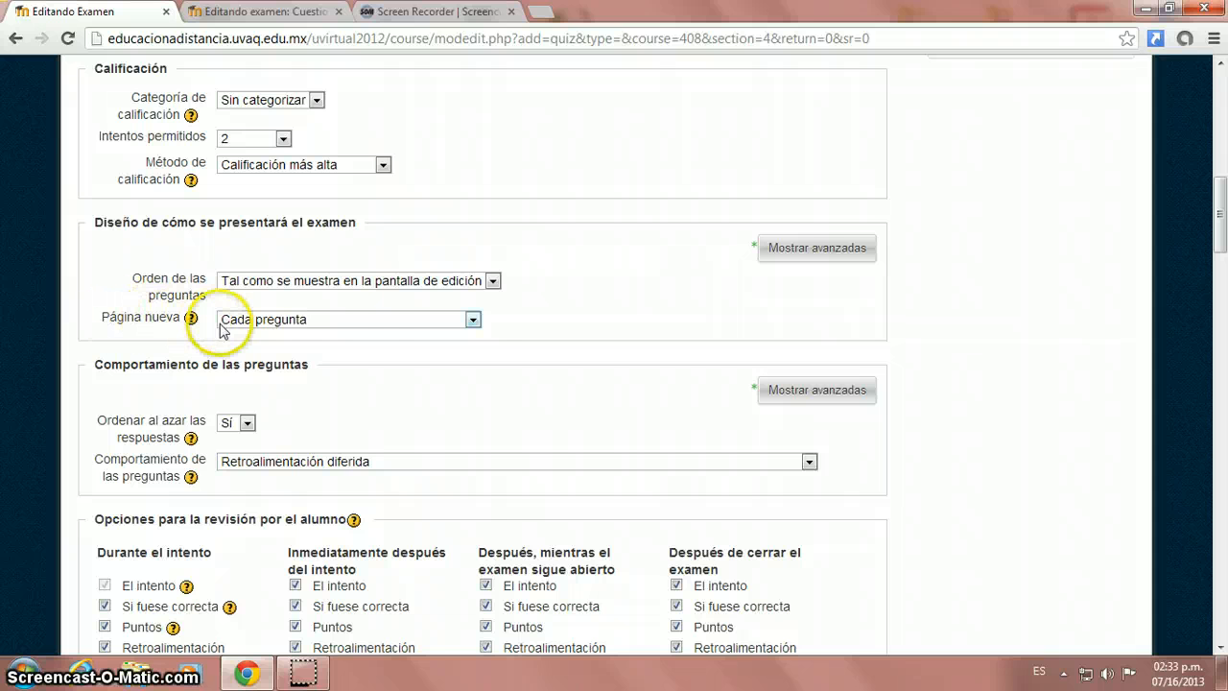
Step: Set the exam's new page option to "Nunca, todas las preguntas en una página"
left_click(473, 321)
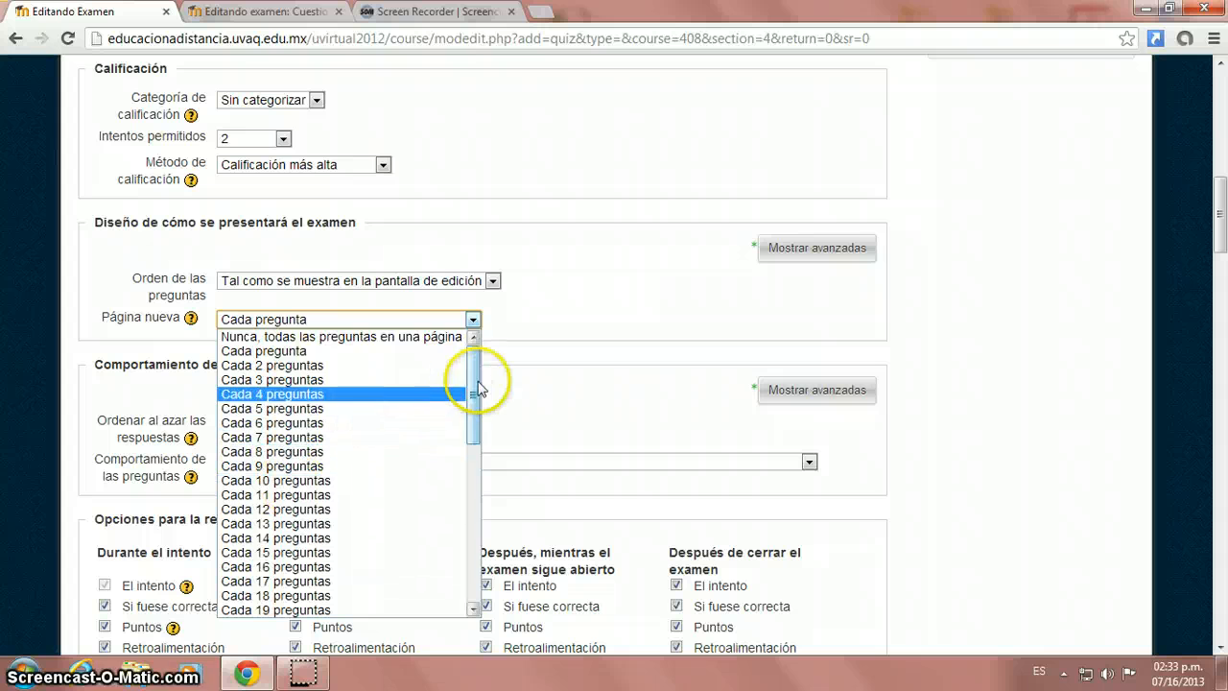
left_click_drag(479, 389, 502, 334)
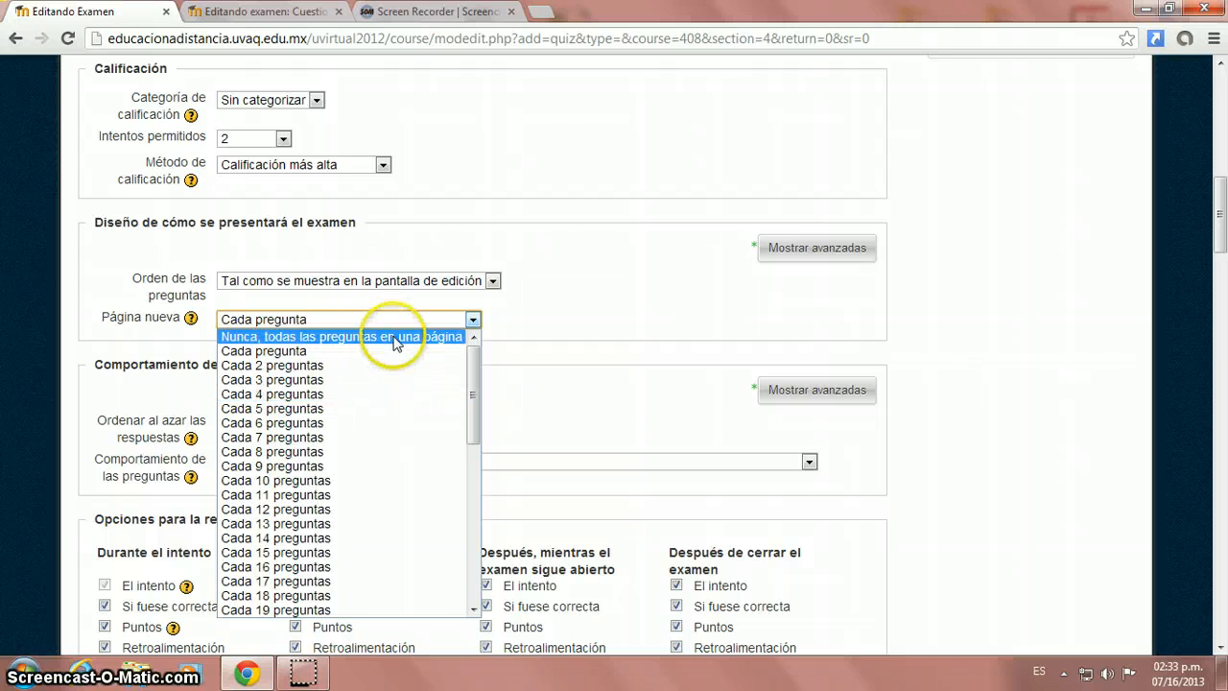
left_click(244, 337)
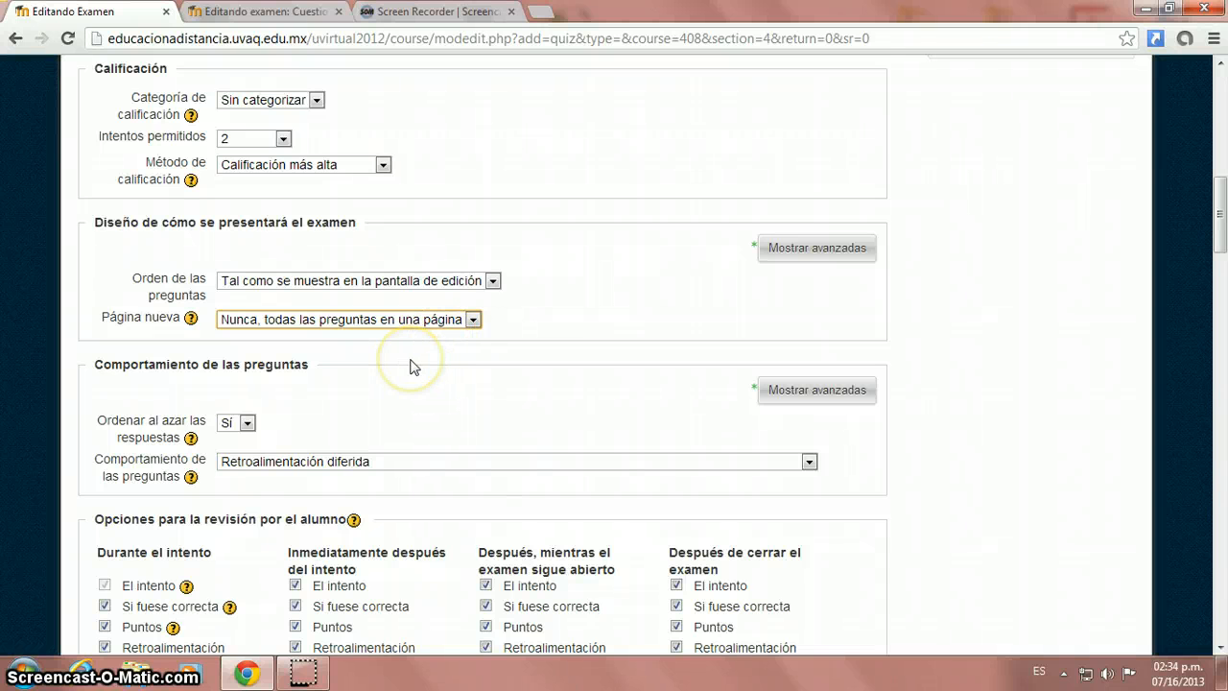
Step: Review the available question behaviour options, keeping Retroalimentación diferida selected
scroll(409, 367, "down", 2)
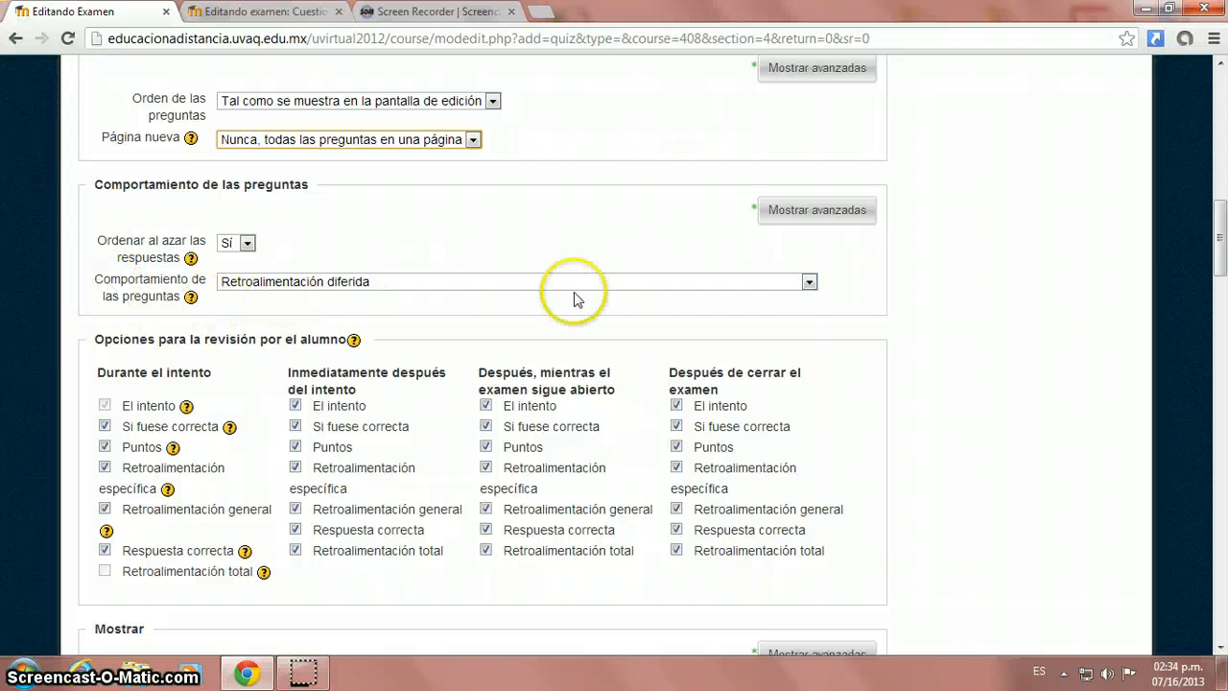
left_click(809, 282)
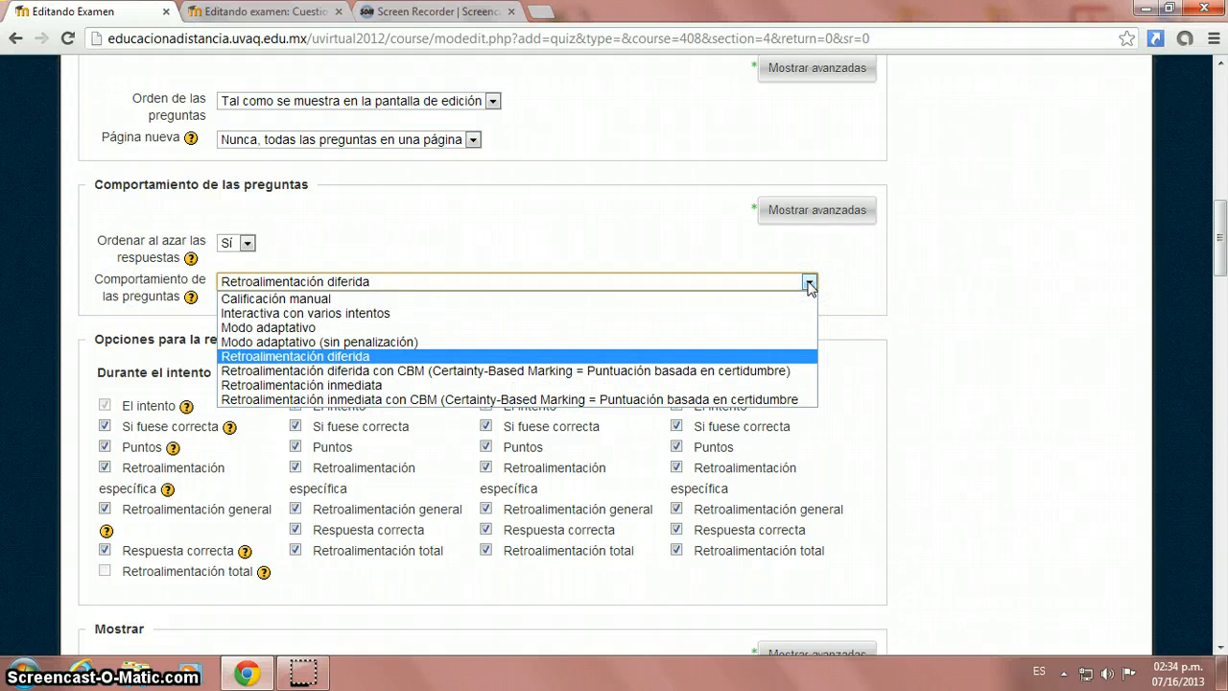
left_click(809, 282)
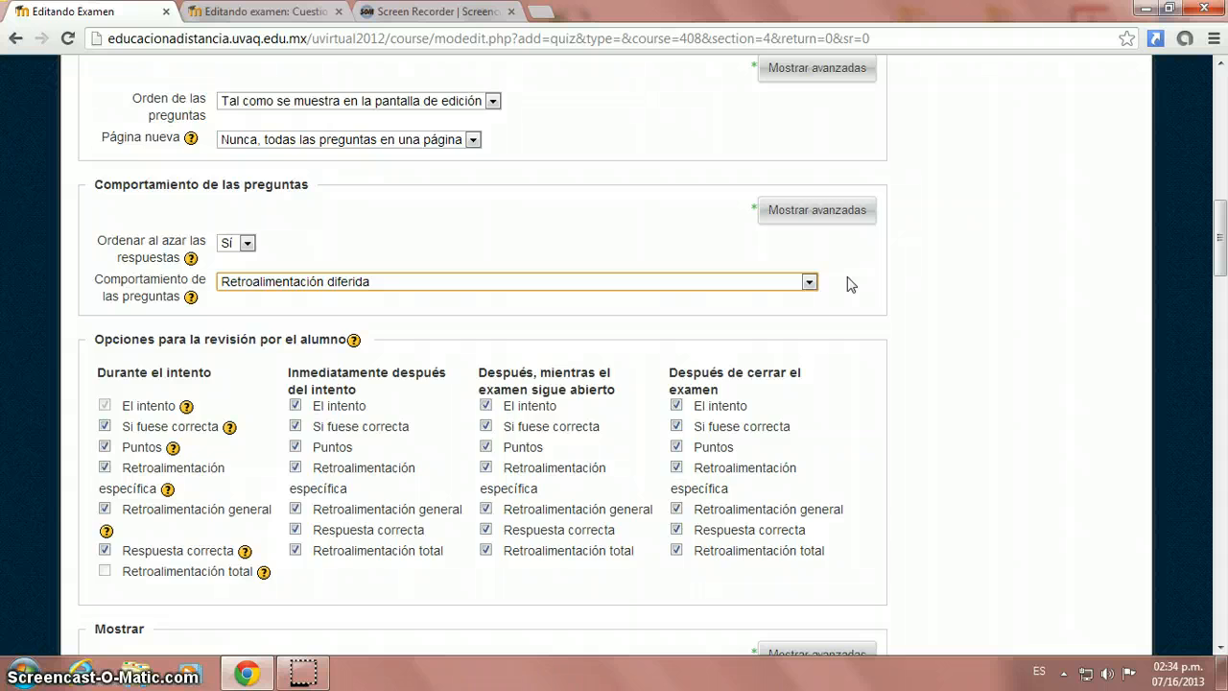
Step: Disable Si fuese correcta, Puntos, Retroalimentación específica, Retroalimentación general and Respuesta correcta for student review under Durante el intento
scroll(847, 282, "down", 2)
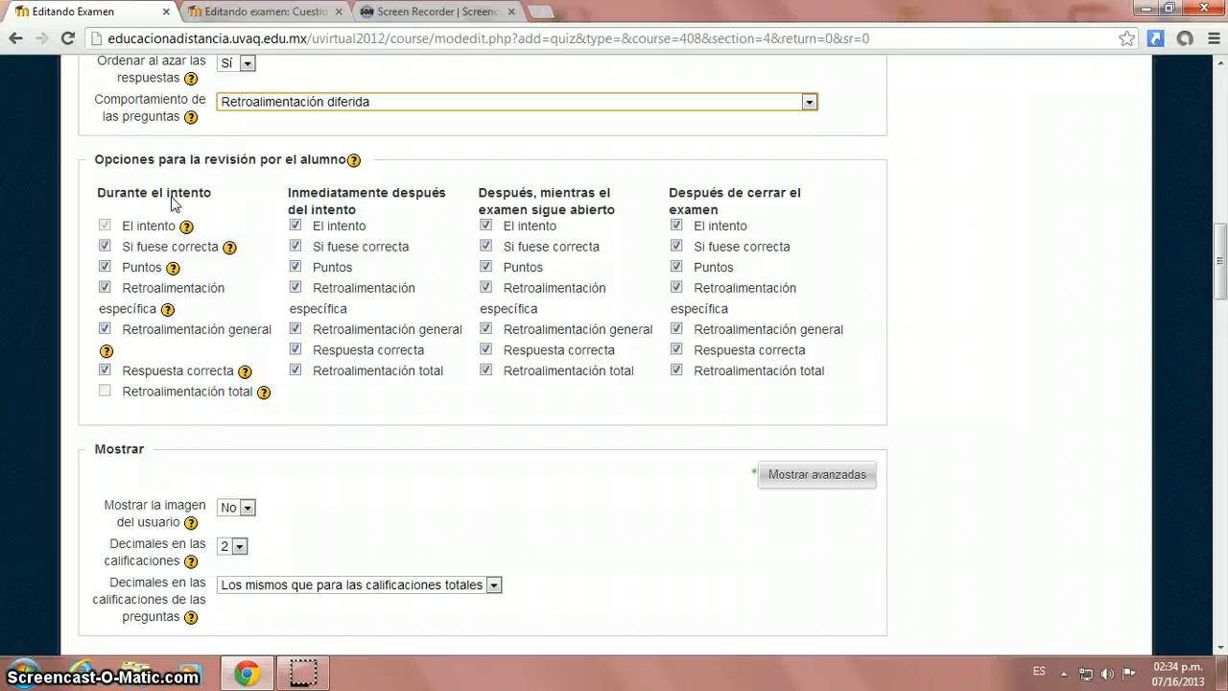
left_click(105, 246)
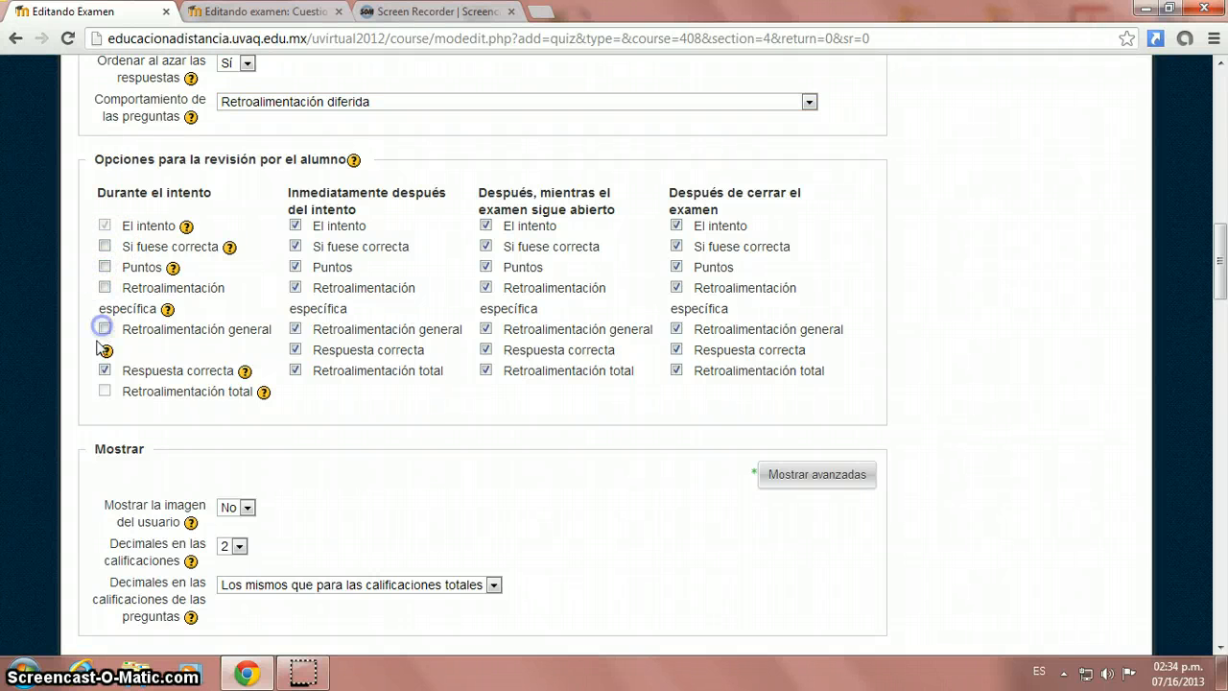
left_click(105, 370)
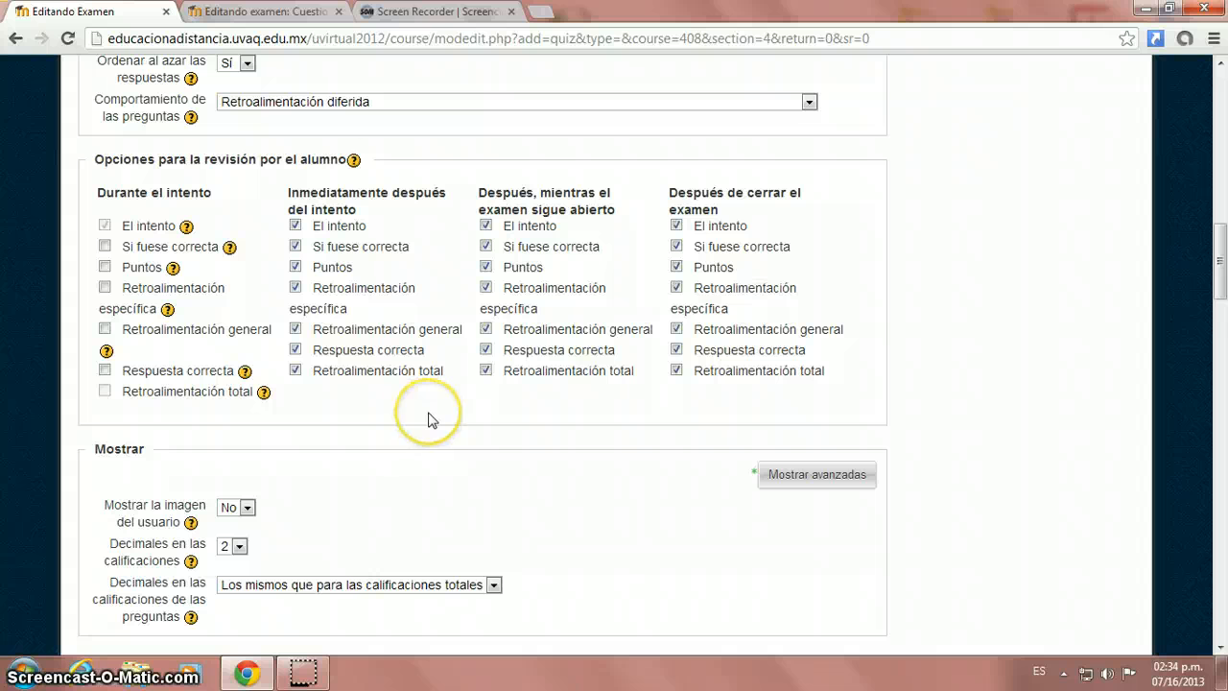
left_click(298, 245)
left_click(299, 285)
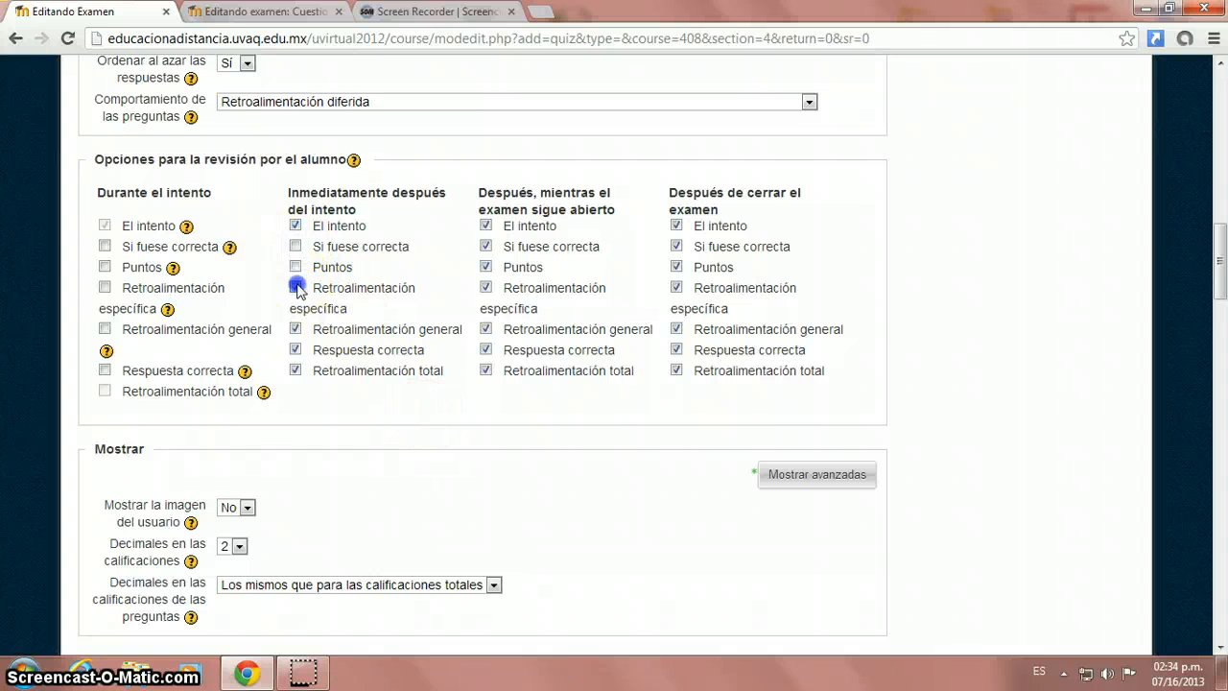
left_click(294, 329)
left_click(296, 368)
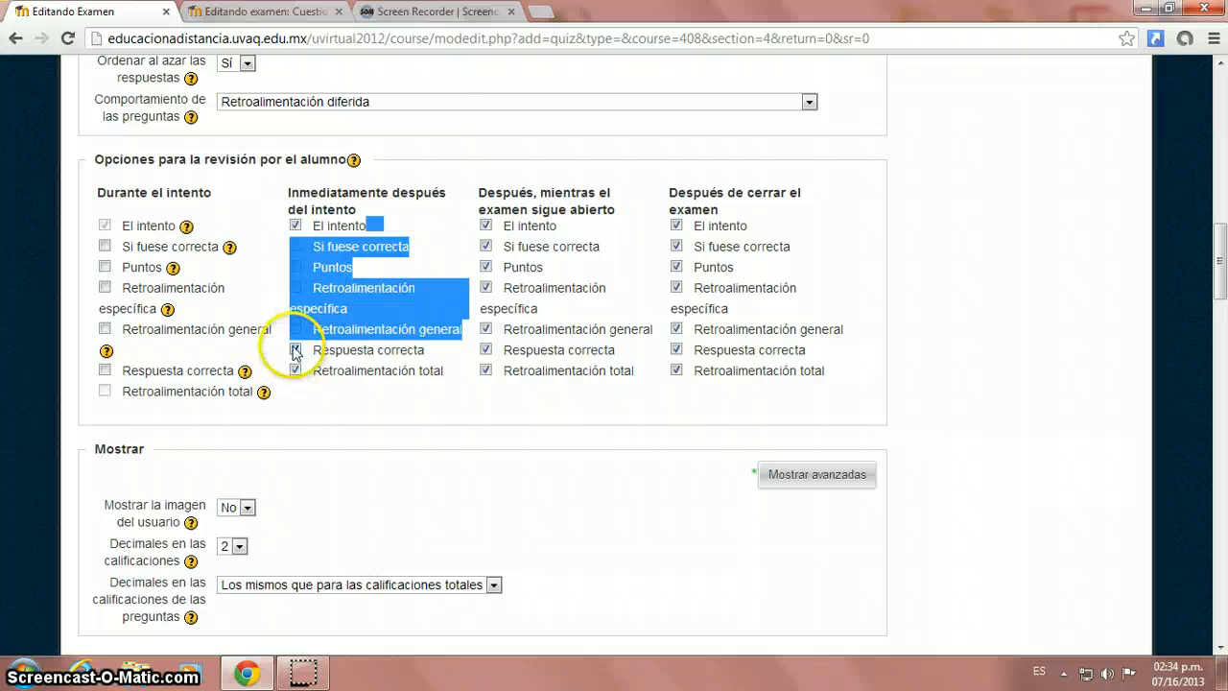
left_click(297, 322)
left_click(296, 288)
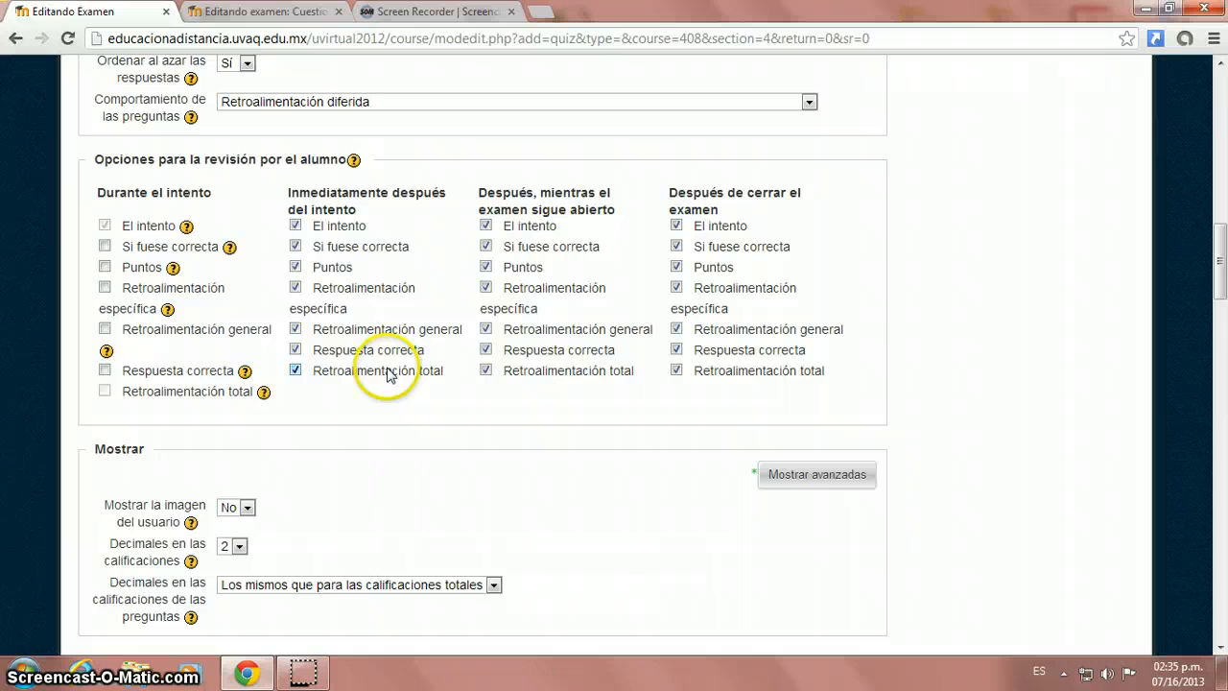
Step: Disable Retroalimentación específica, Retroalimentación general, Respuesta correcta and Retroalimentación total under Inmediatamente después del intento
left_click(296, 287)
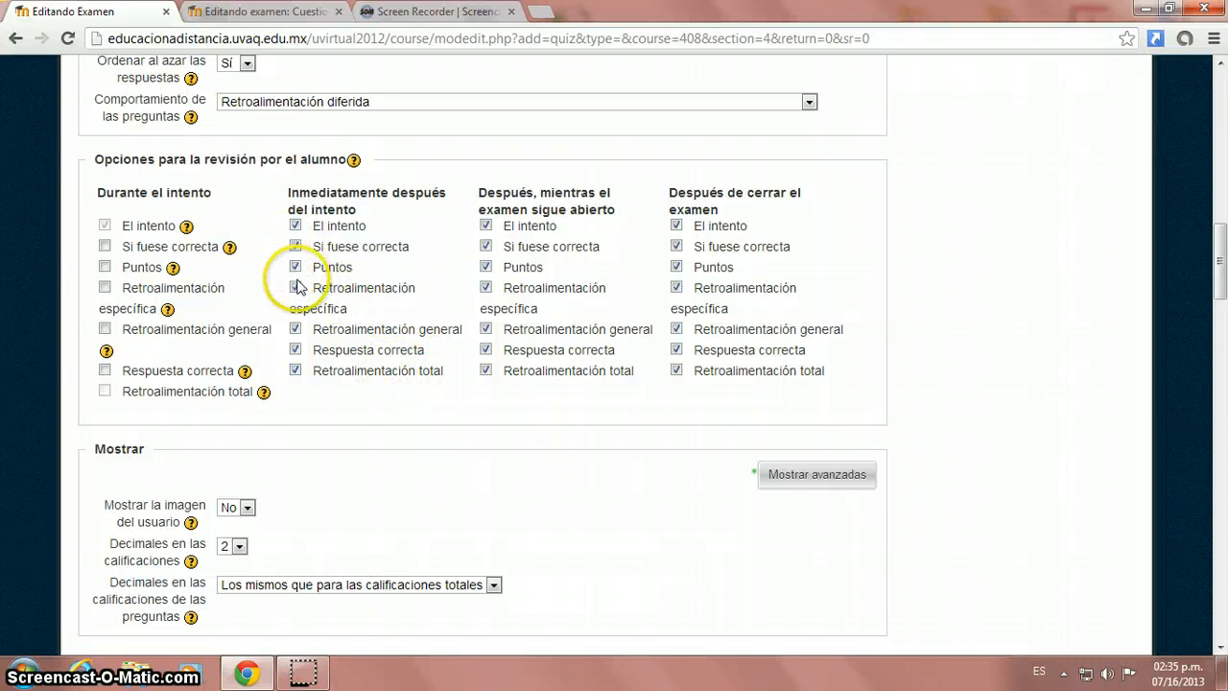
left_click(295, 350)
left_click(294, 371)
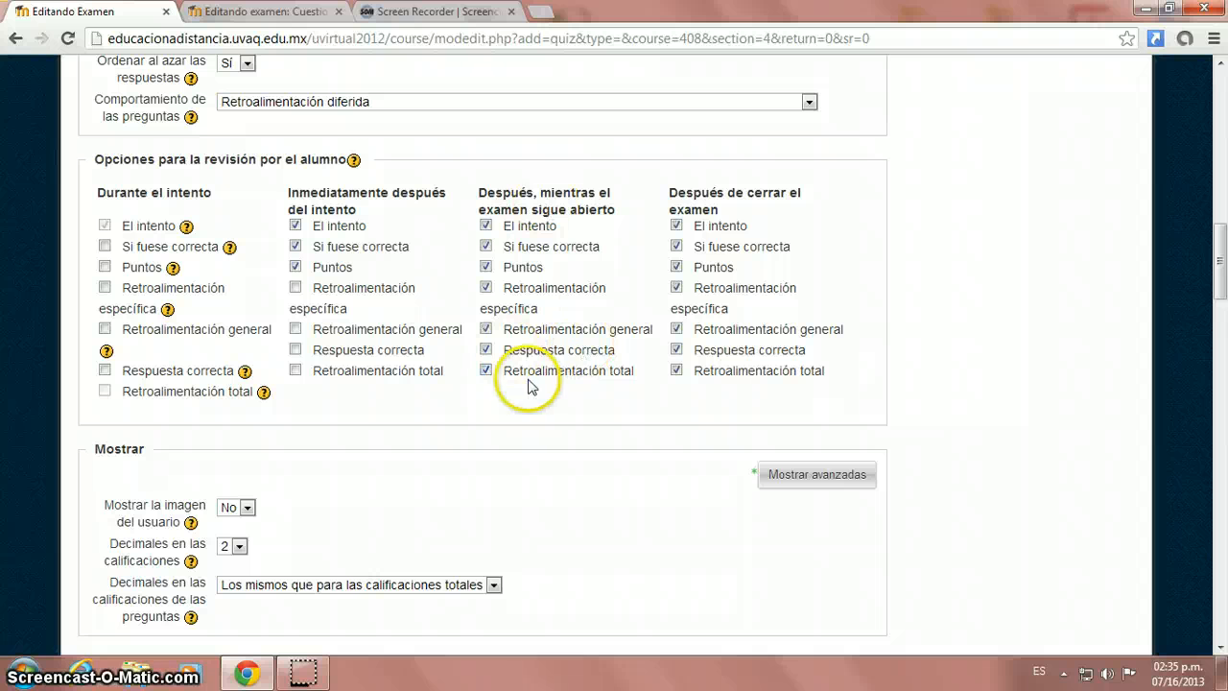
left_click(485, 225)
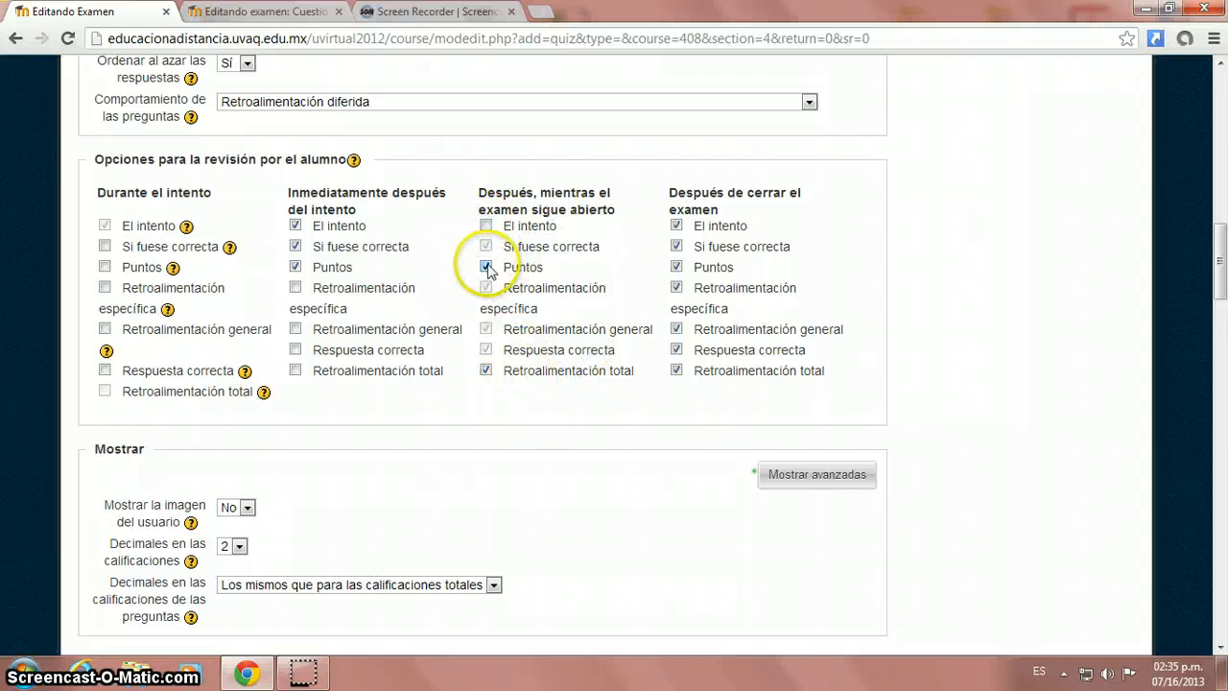
left_click(486, 266)
left_click(485, 371)
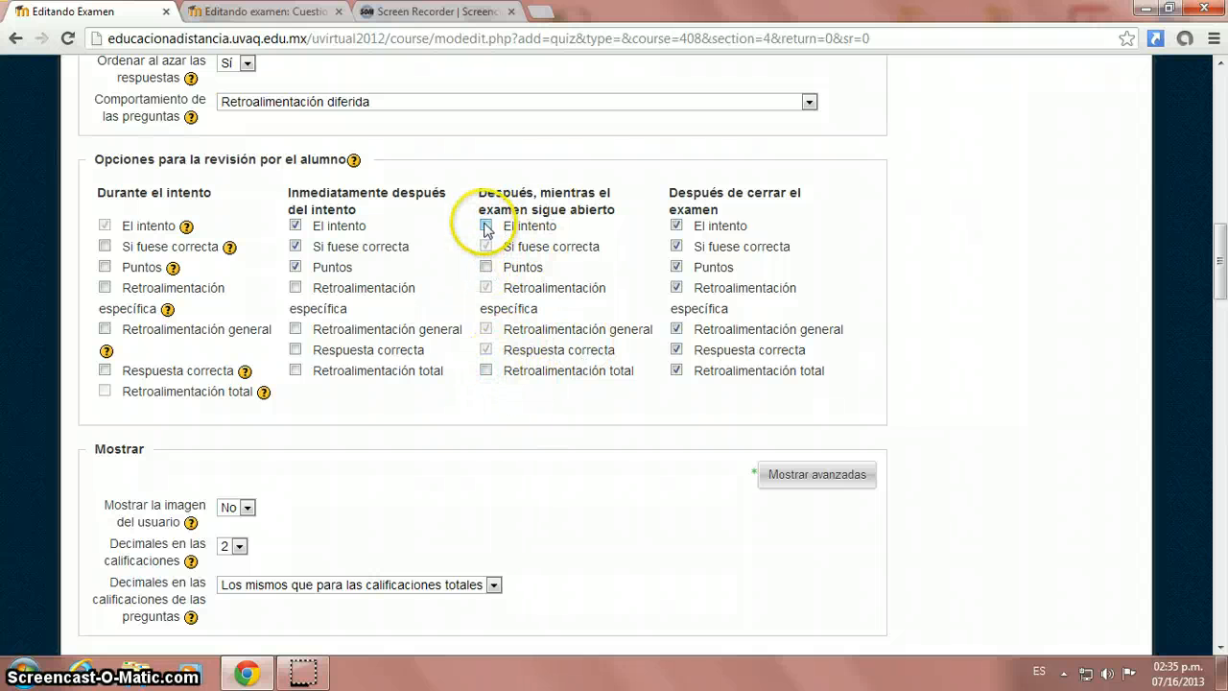
left_click(485, 266)
left_click(485, 370)
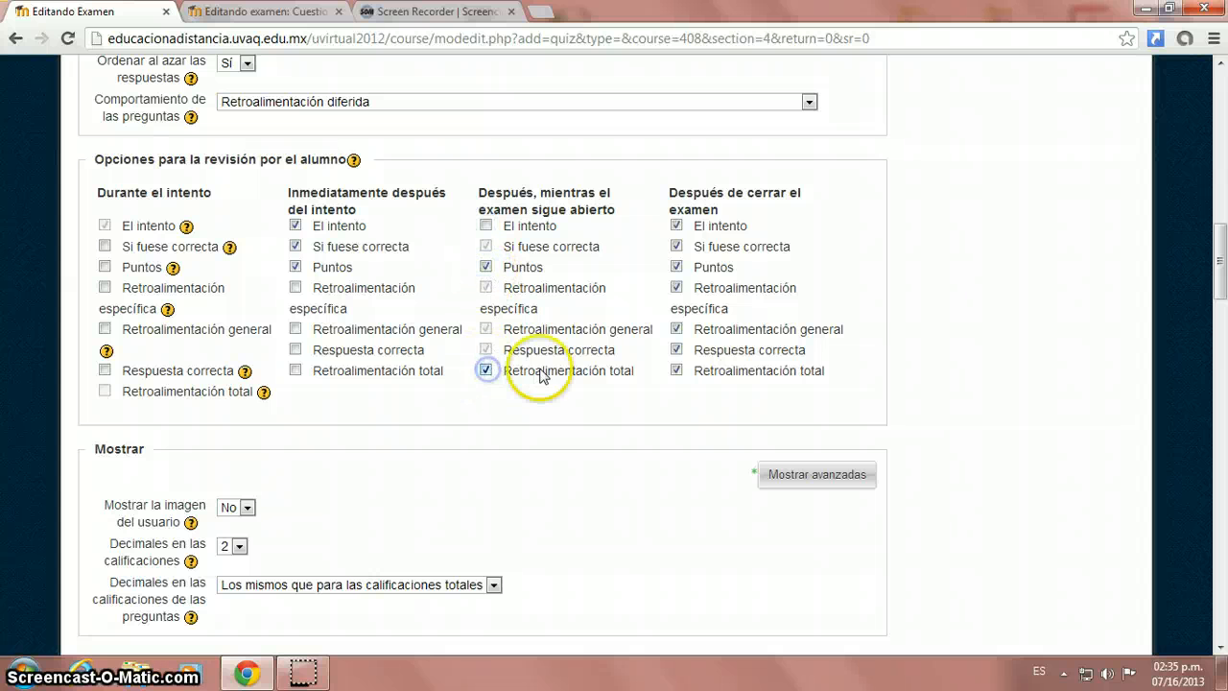
left_click(485, 226)
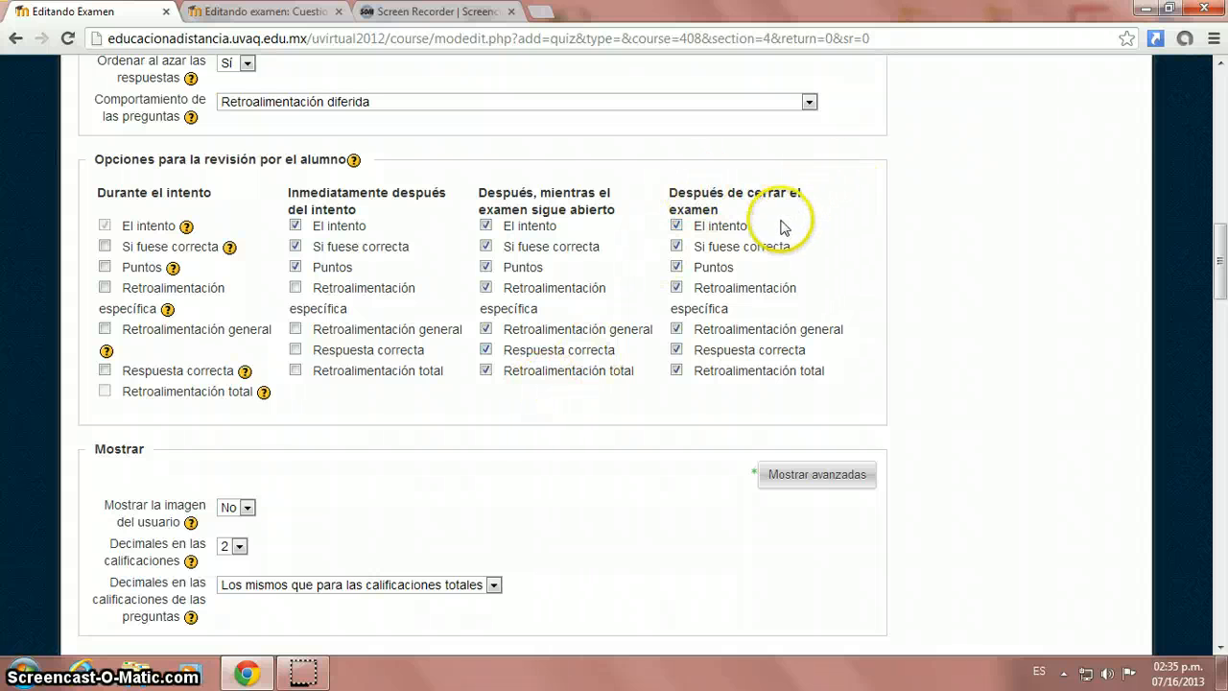
Step: Disable Respuesta correcta in the student review options under Después, mientras el examen sigue abierto
scroll(625, 233, "up", 8)
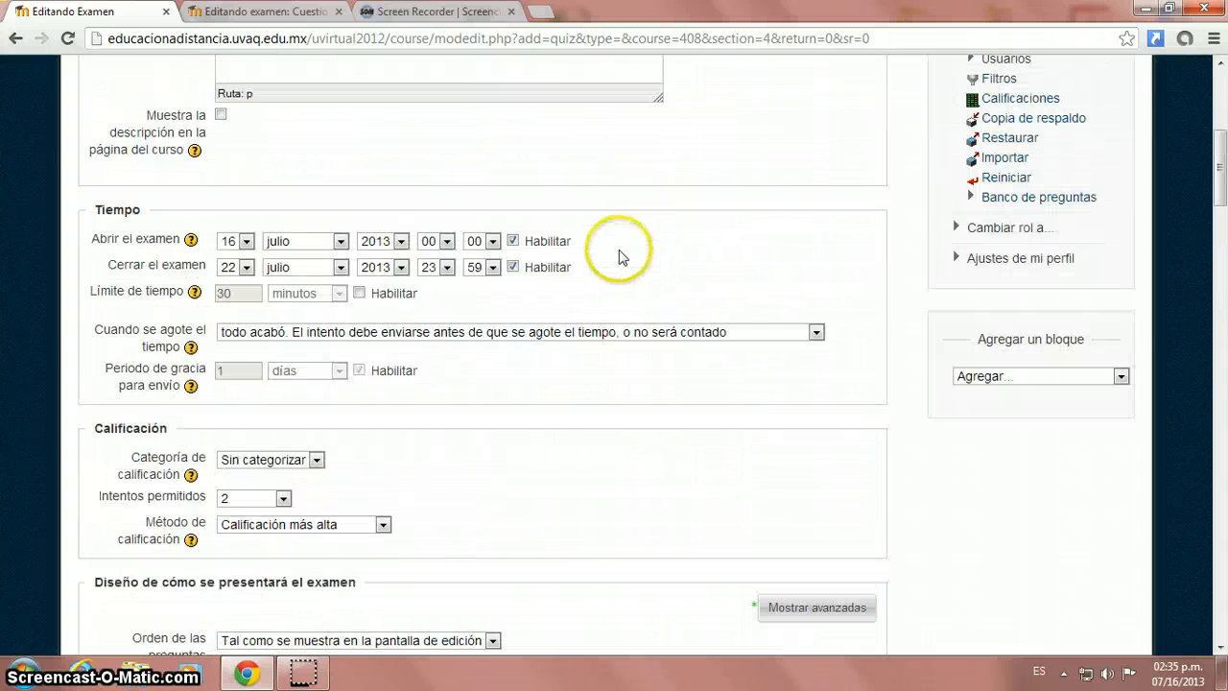
scroll(658, 313, "down", 8)
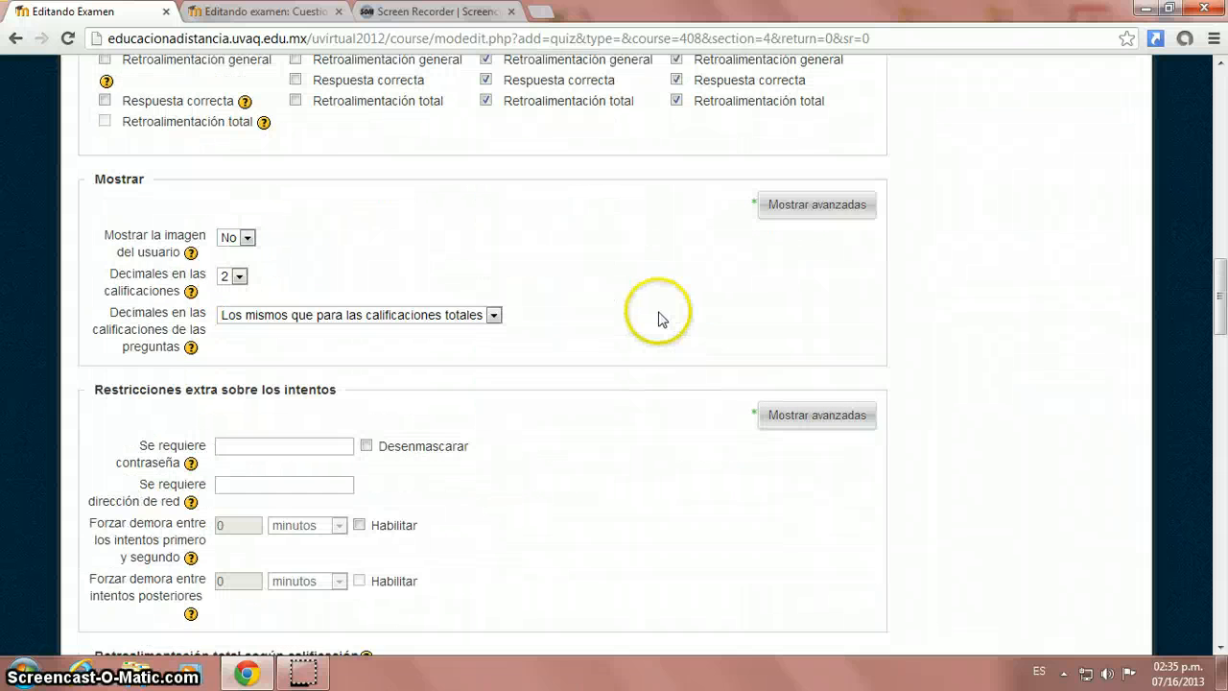
scroll(658, 312, "up", 4)
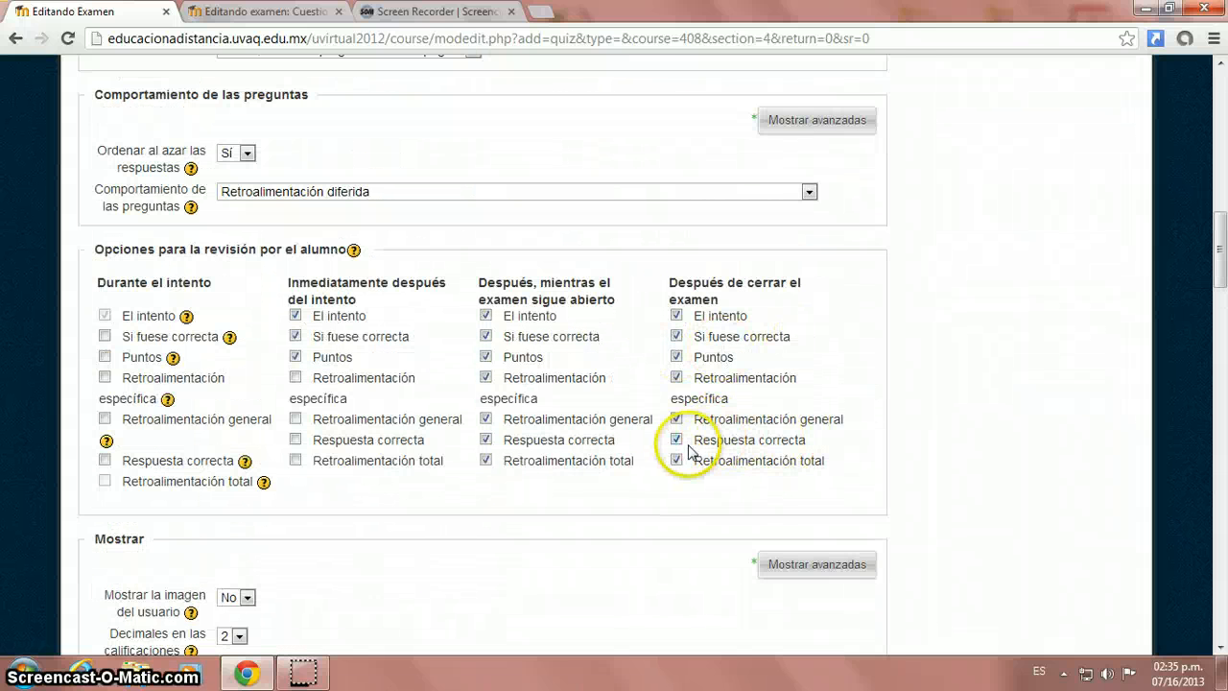
left_click(487, 439)
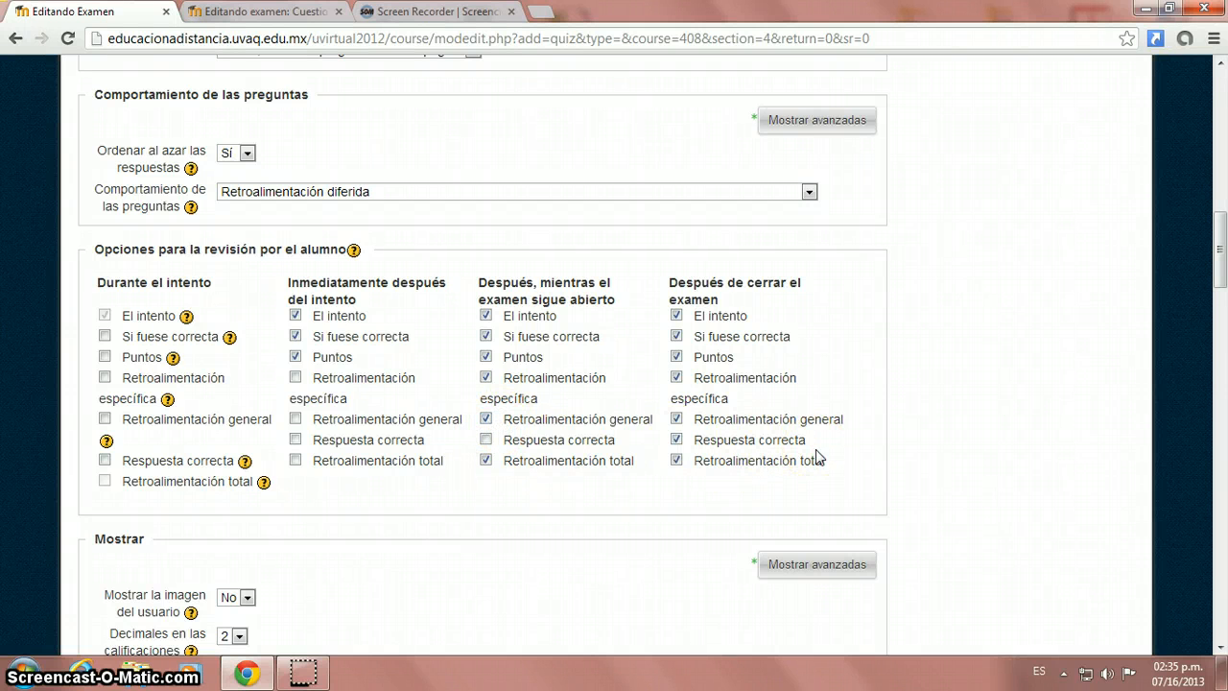
left_click(866, 442)
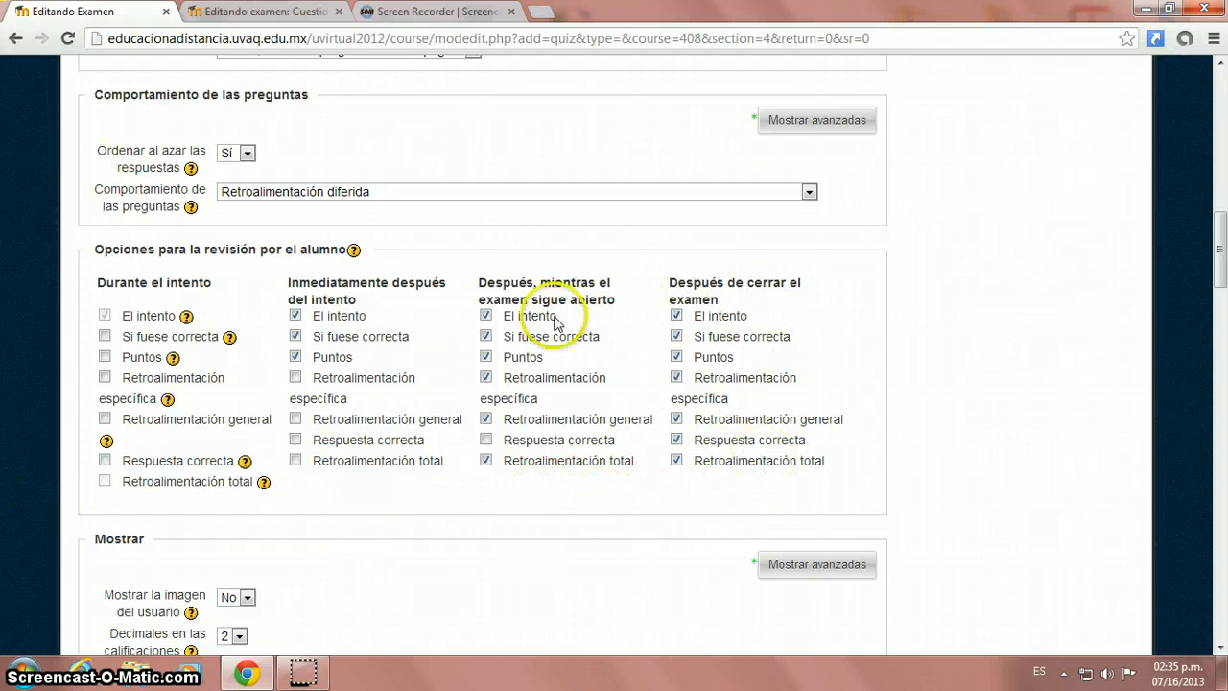
Step: In the overall feedback, set the first lower grade limit to 90% and write the 100% comment "Excelente desempeño"
scroll(330, 526, "down", 2)
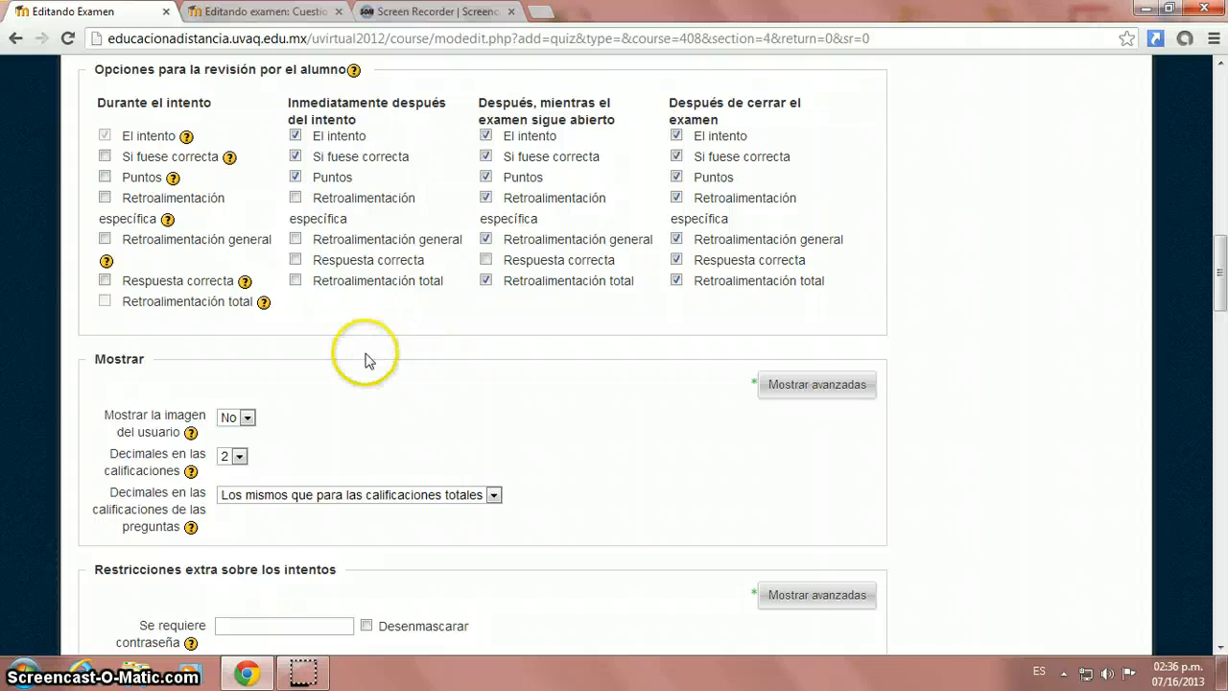
scroll(407, 392, "down", 2)
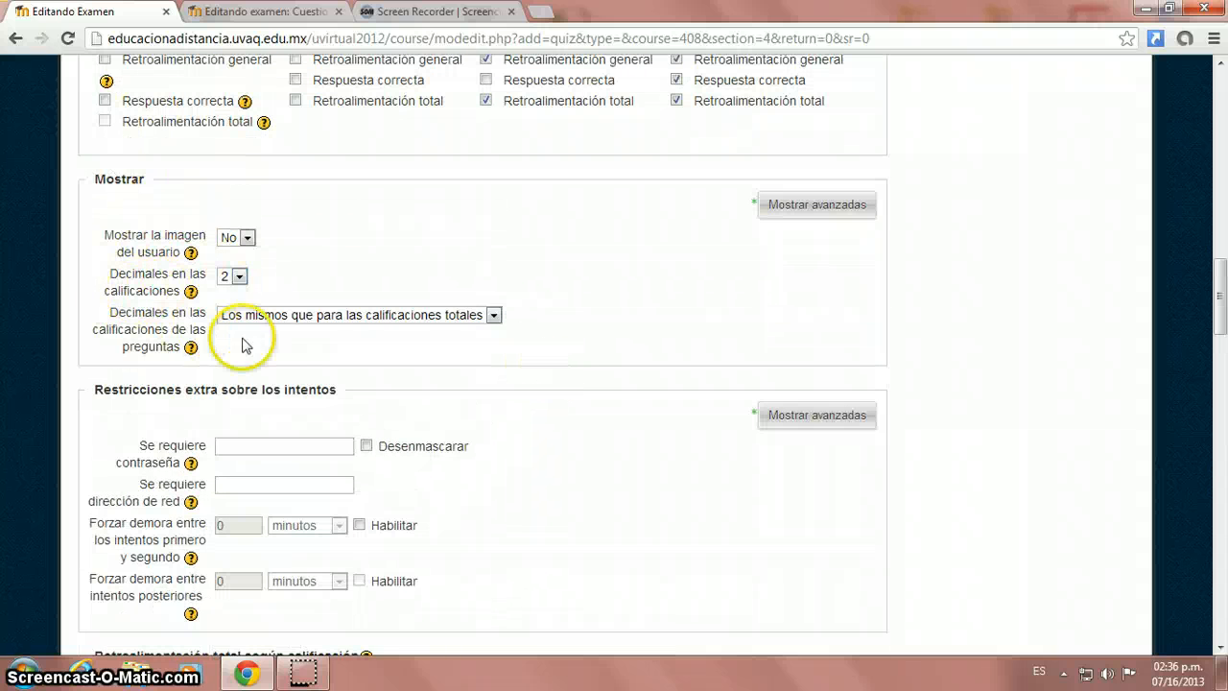
scroll(534, 320, "down", 2)
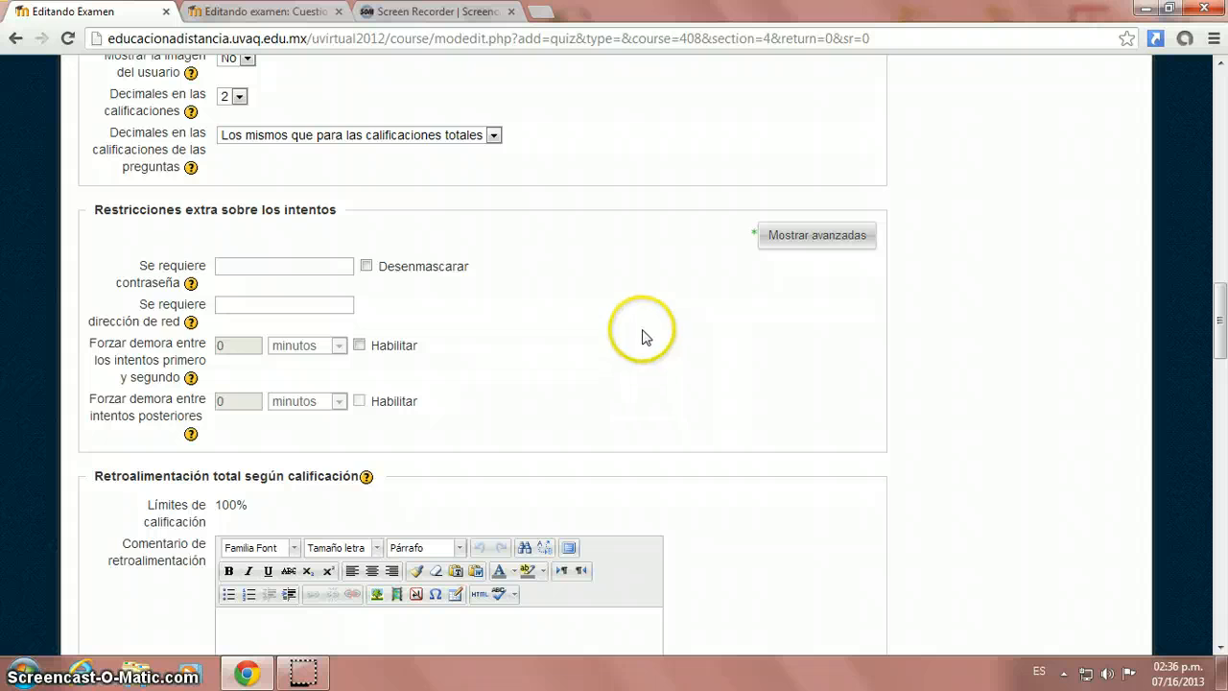
scroll(650, 365, "down", 4)
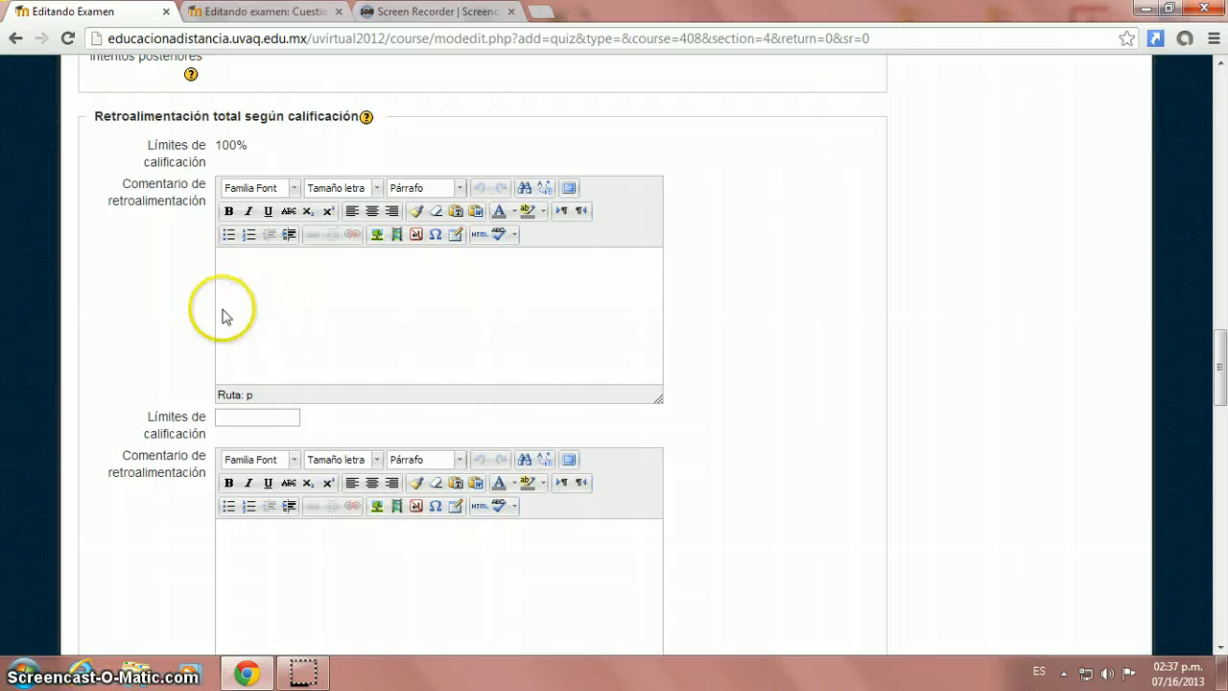
left_click(240, 416)
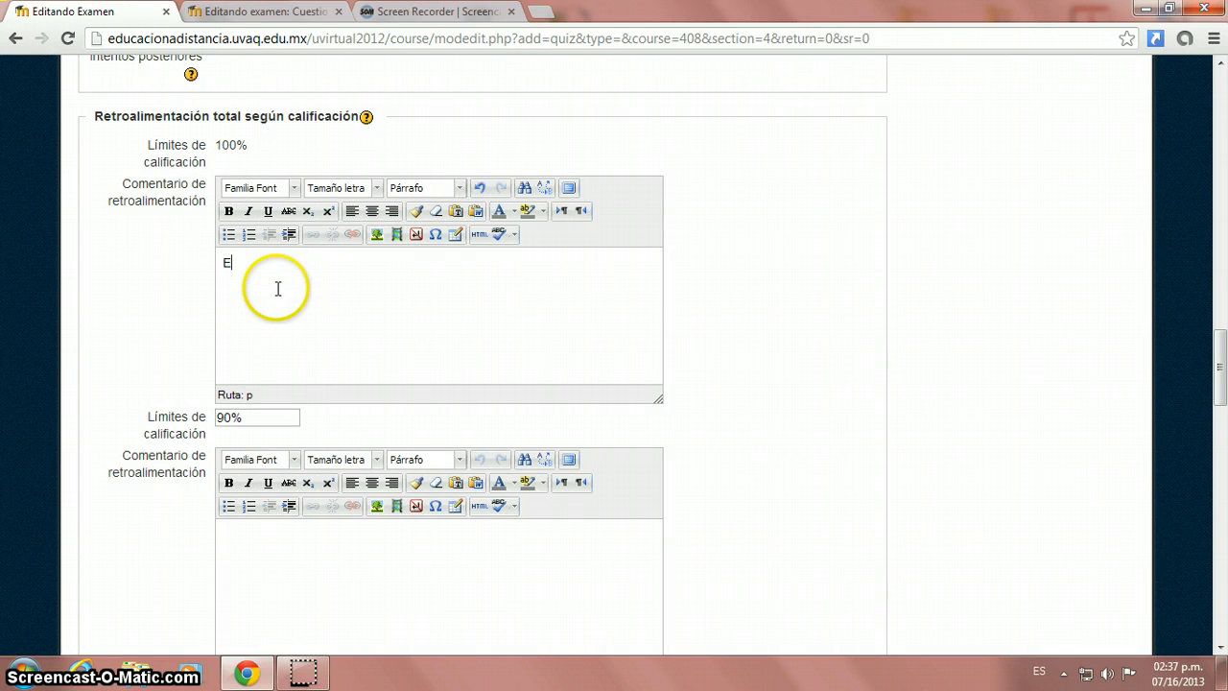
type("entre")
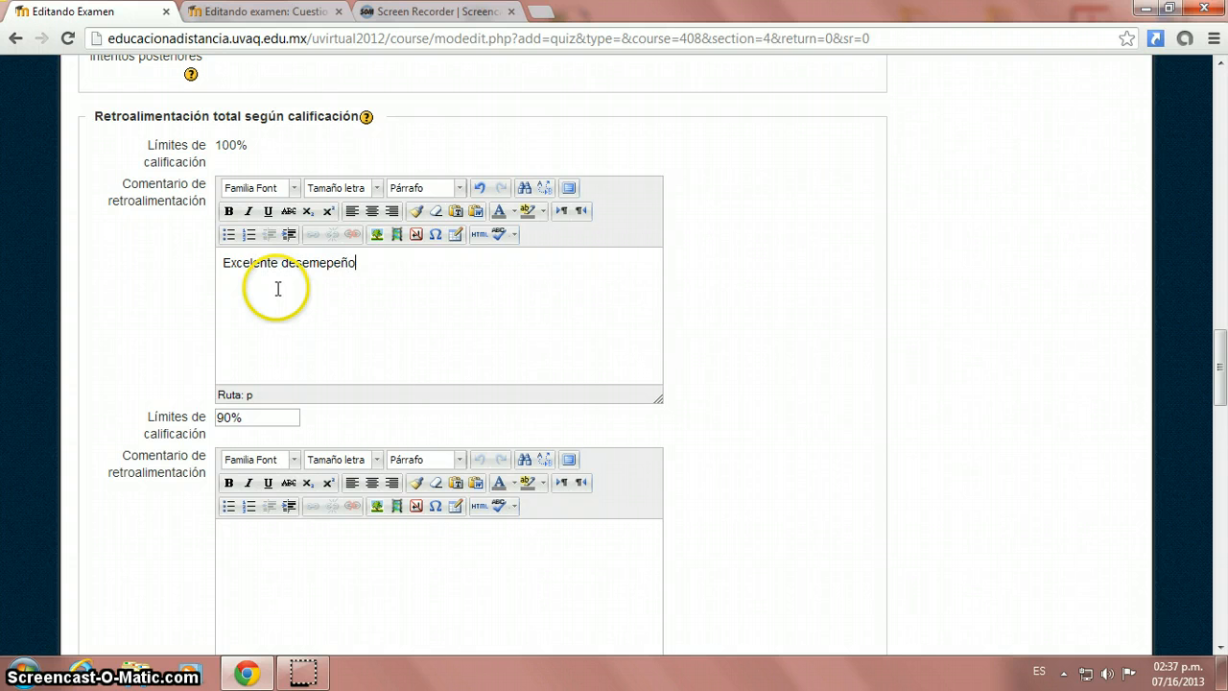
left_click(324, 262)
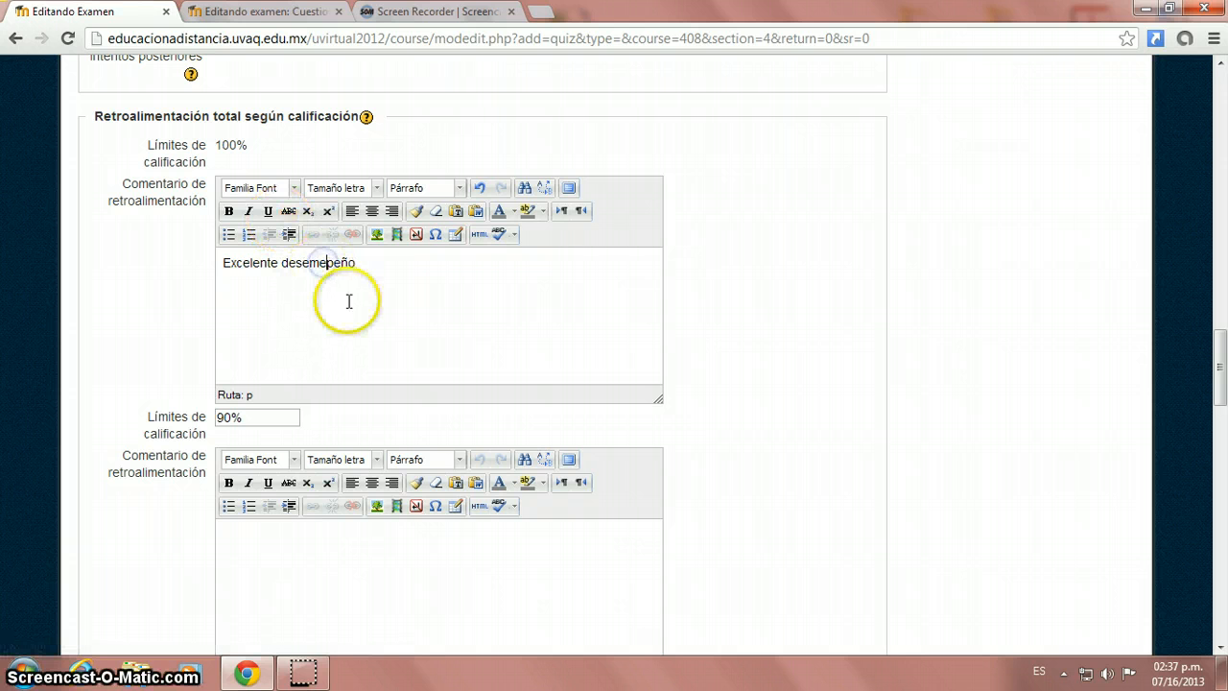
key("BackSpace")
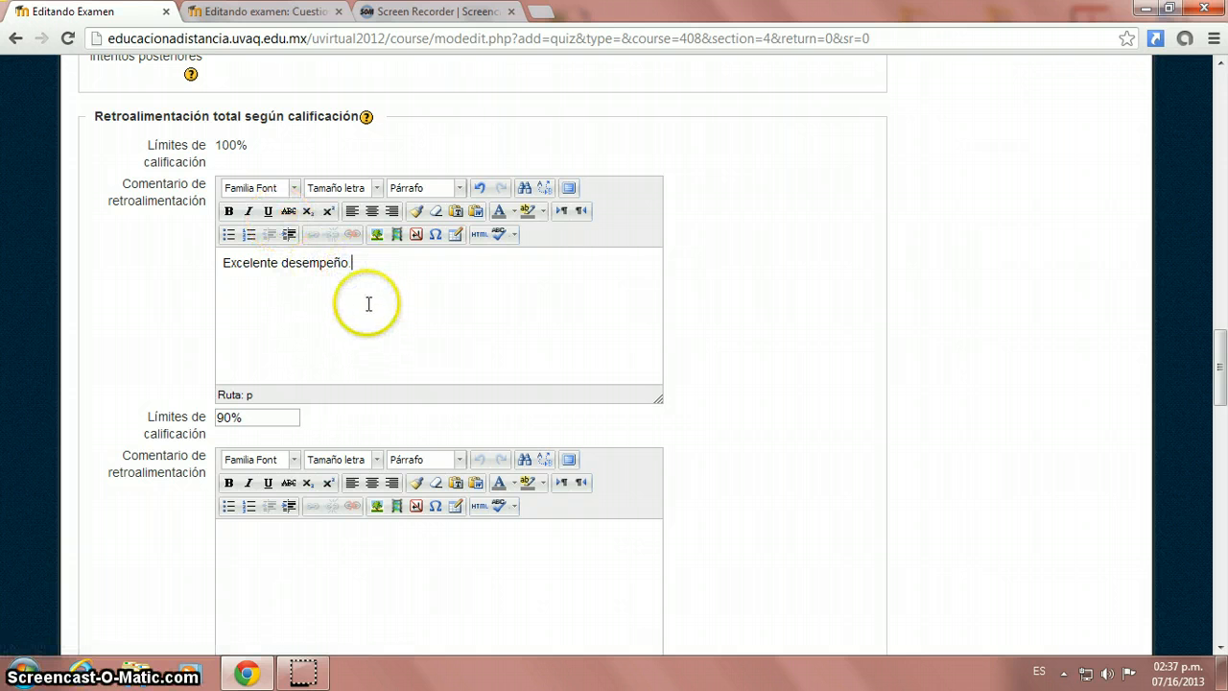
Step: Set the next grade limit to 60% and write "Bien aprobaste el examen" as the comment for the 90% limit
scroll(310, 309, "down", 3)
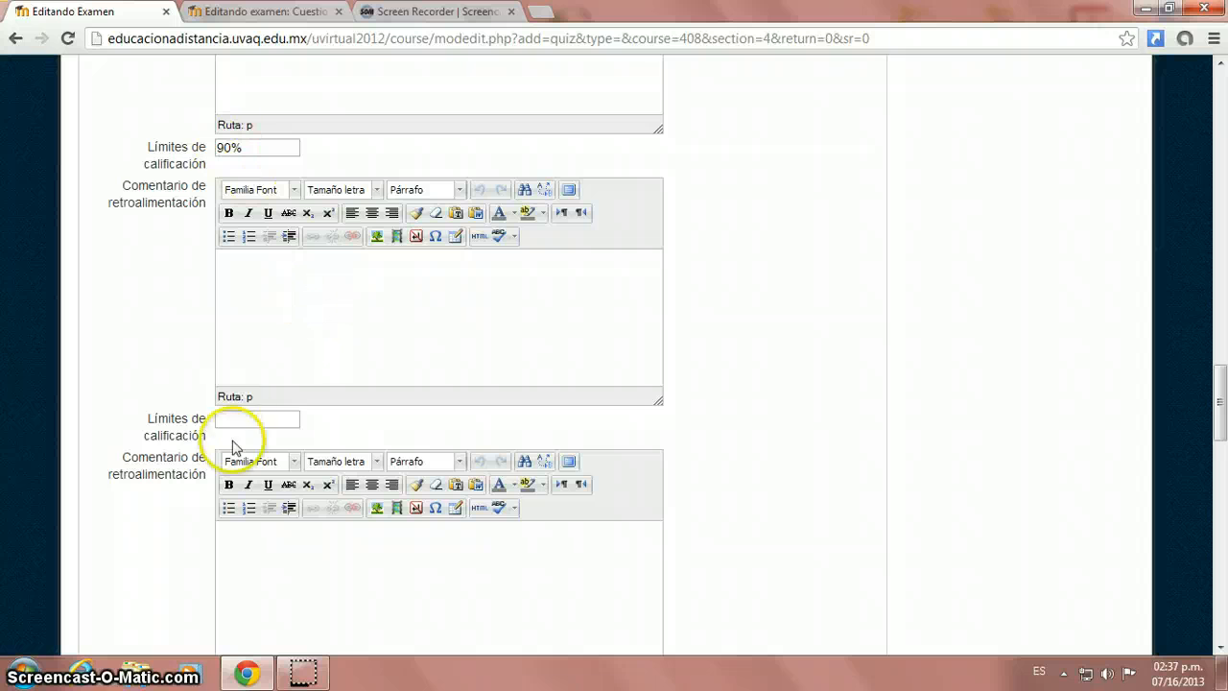
left_click(254, 418)
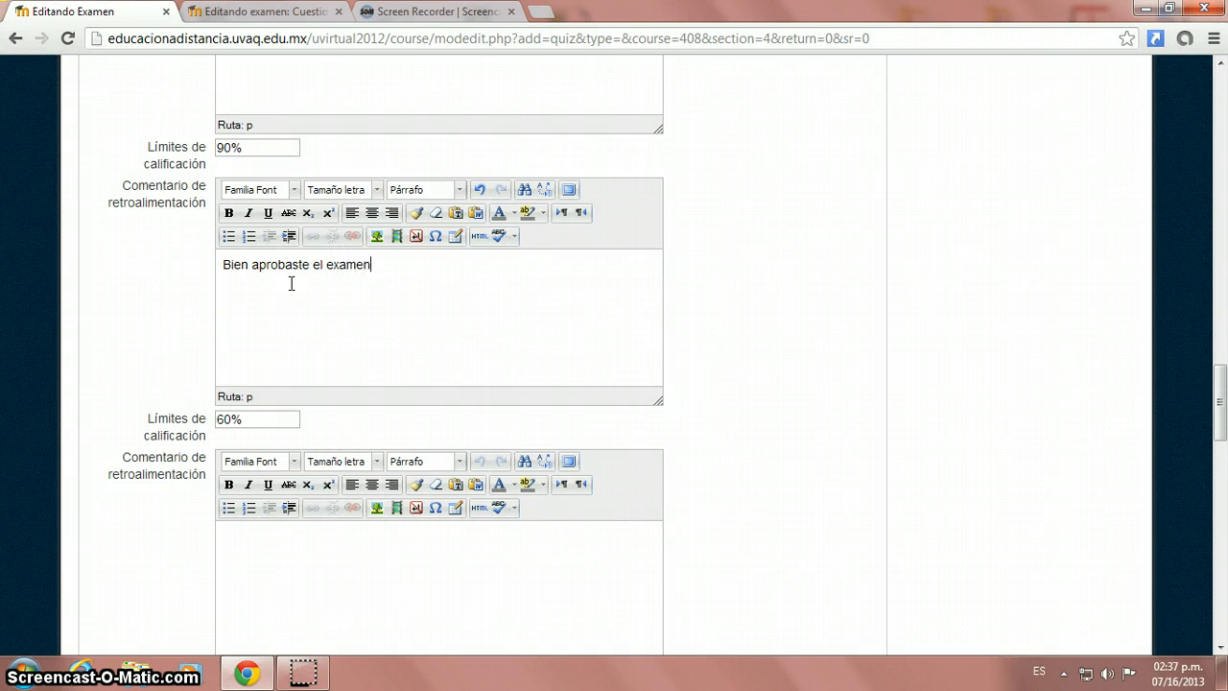
Step: Write "Lo siento necesitas estudiar más y repetir el examen." as the feedback comment for the 60% limit
scroll(291, 282, "down", 3)
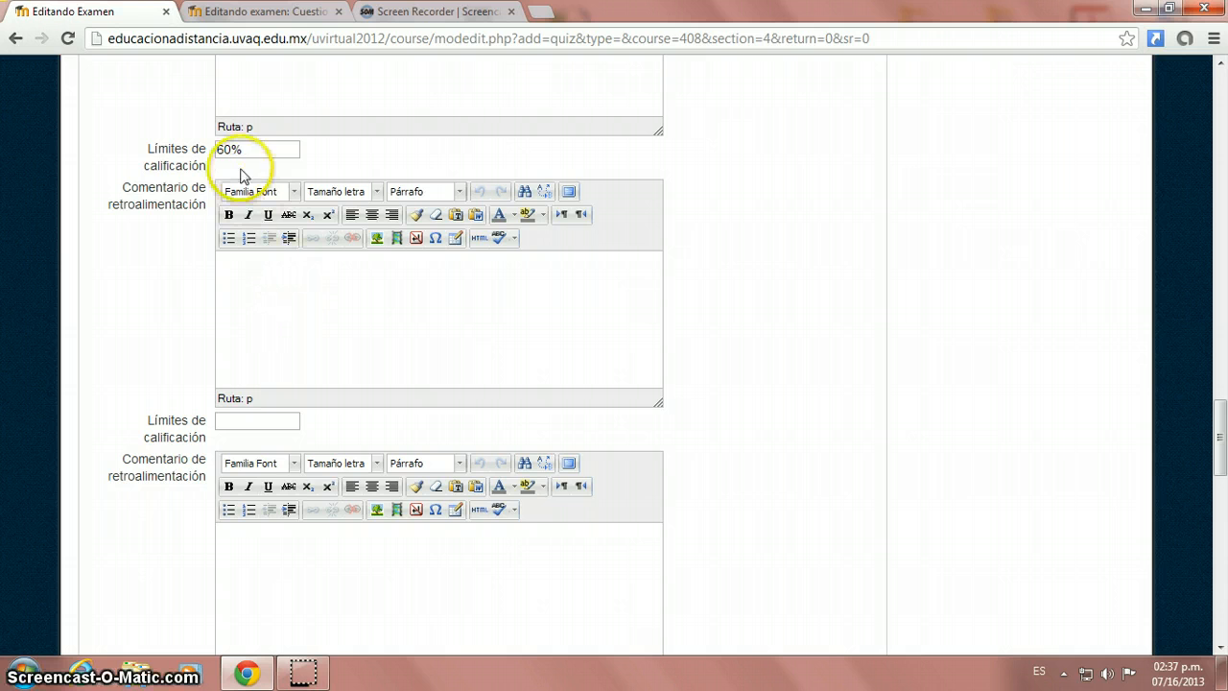
scroll(295, 397, "down", 9)
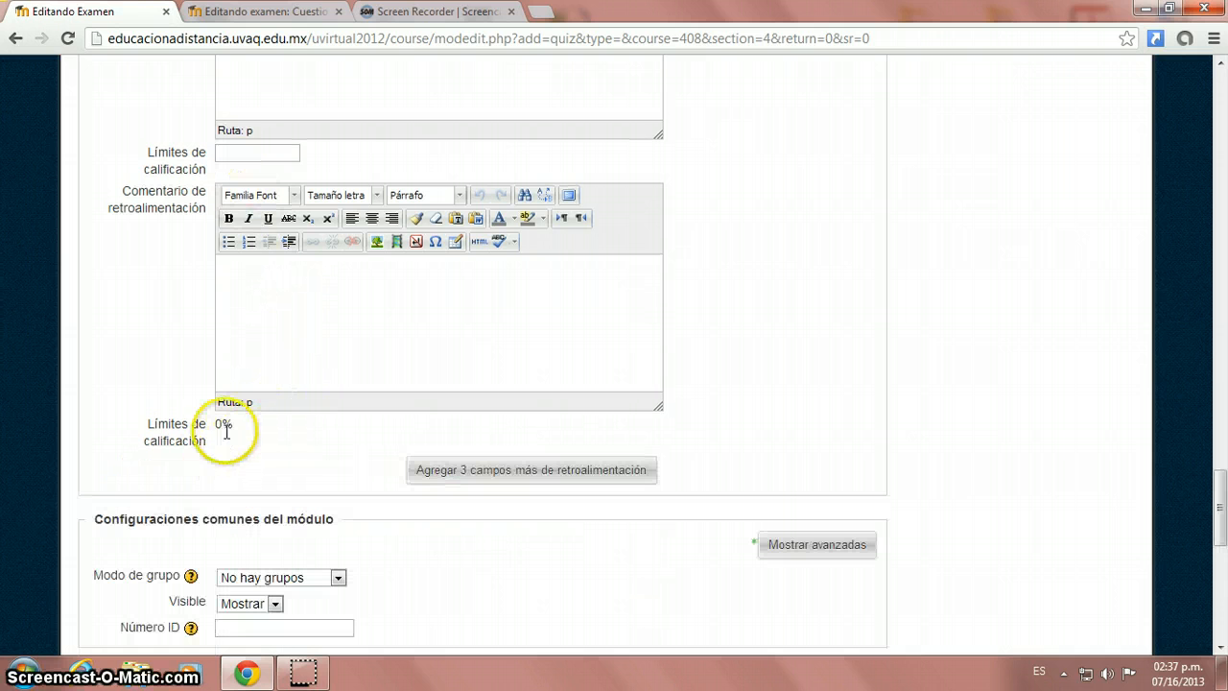
scroll(288, 436, "up", 8)
scroll(344, 437, "up", 1)
left_click(260, 314)
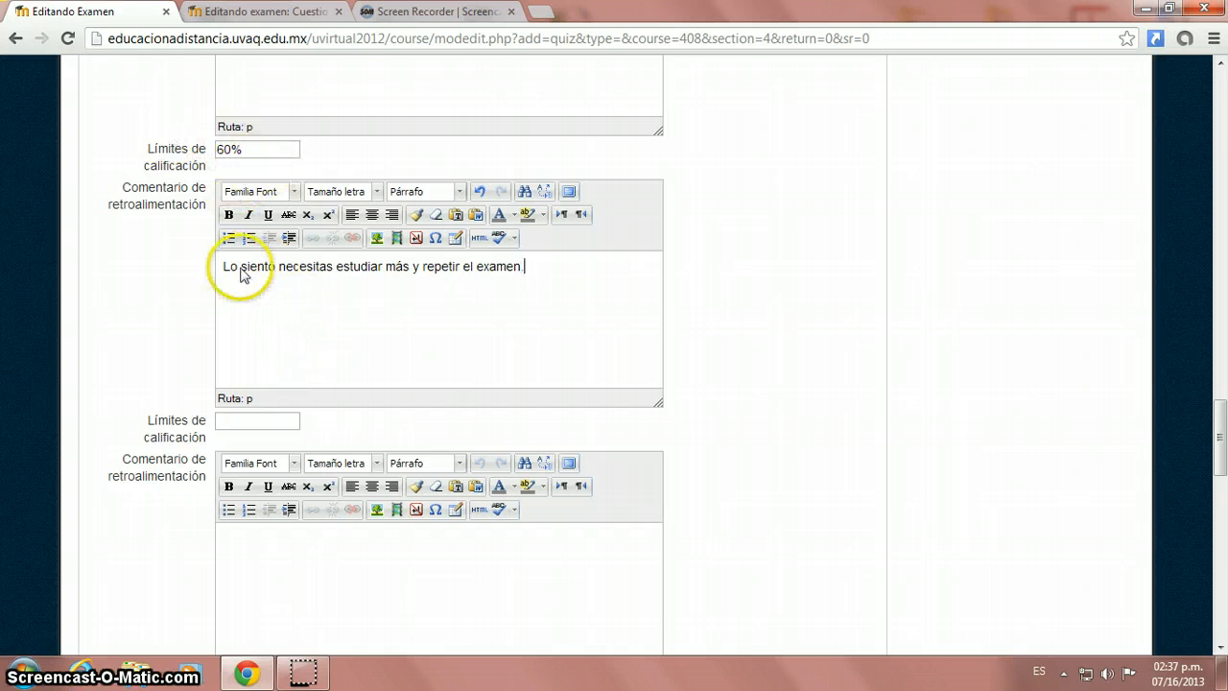
scroll(490, 278, "down", 2)
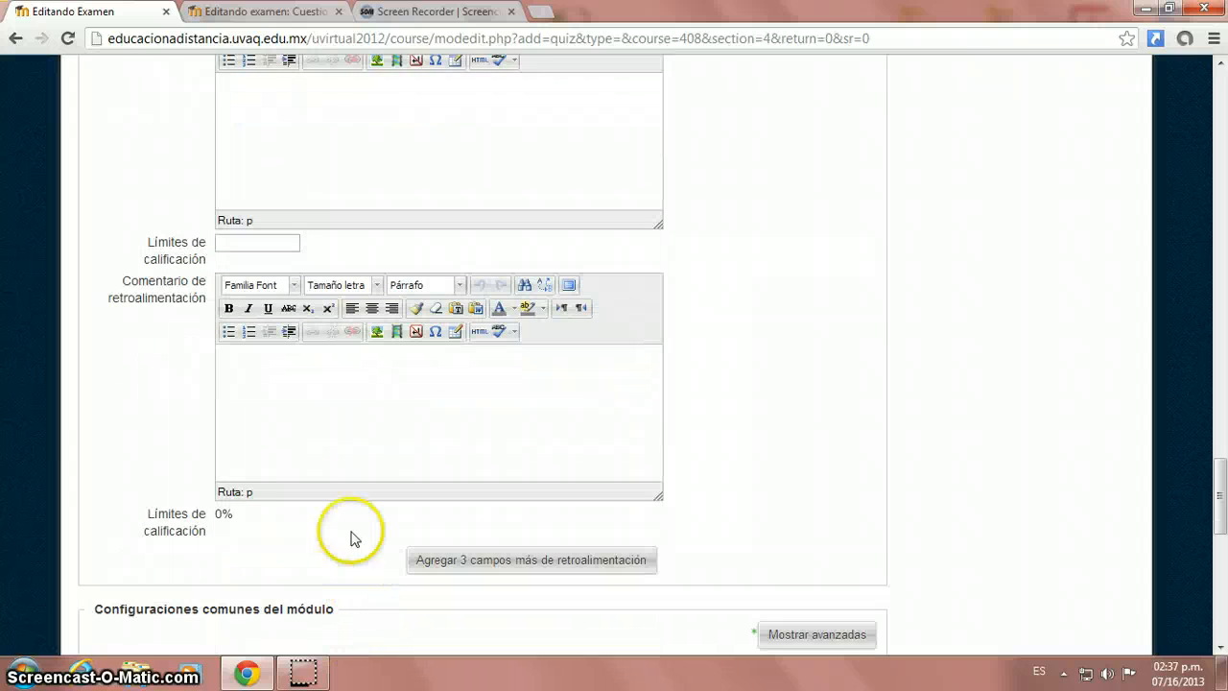
scroll(540, 485, "down", 1)
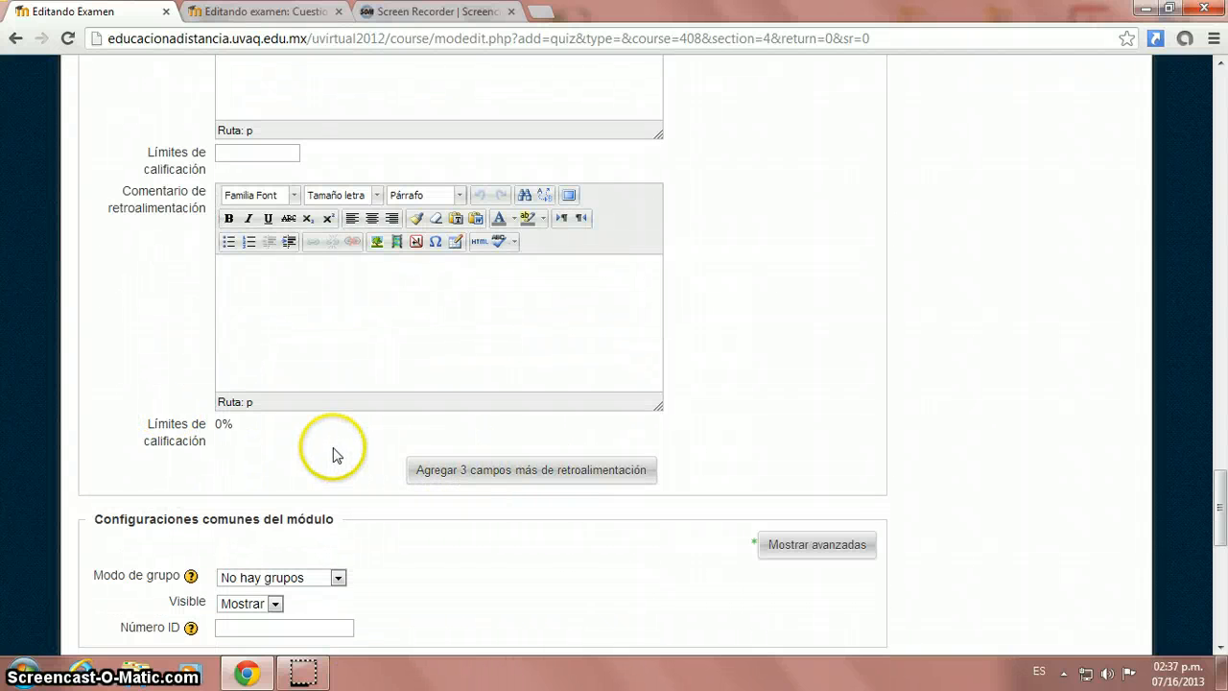
Step: Review the overall feedback comments and their grade limits, from the 100% comment down to the 60% limit
scroll(327, 365, "up", 3)
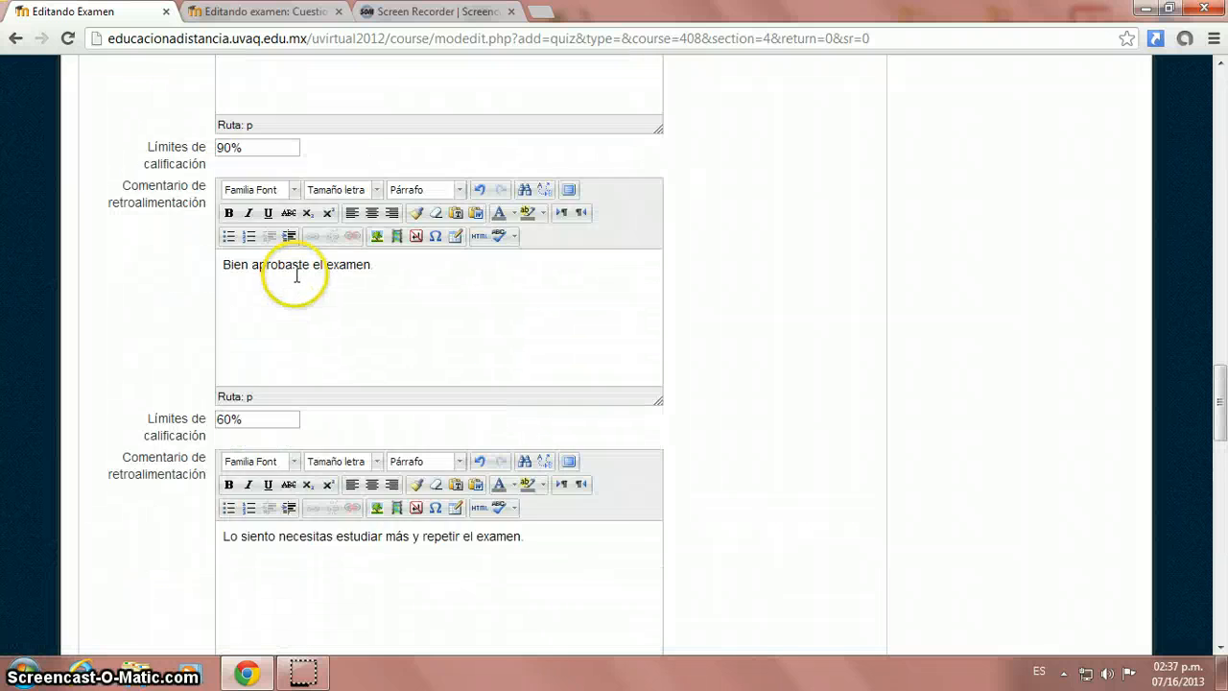
scroll(296, 275, "up", 3)
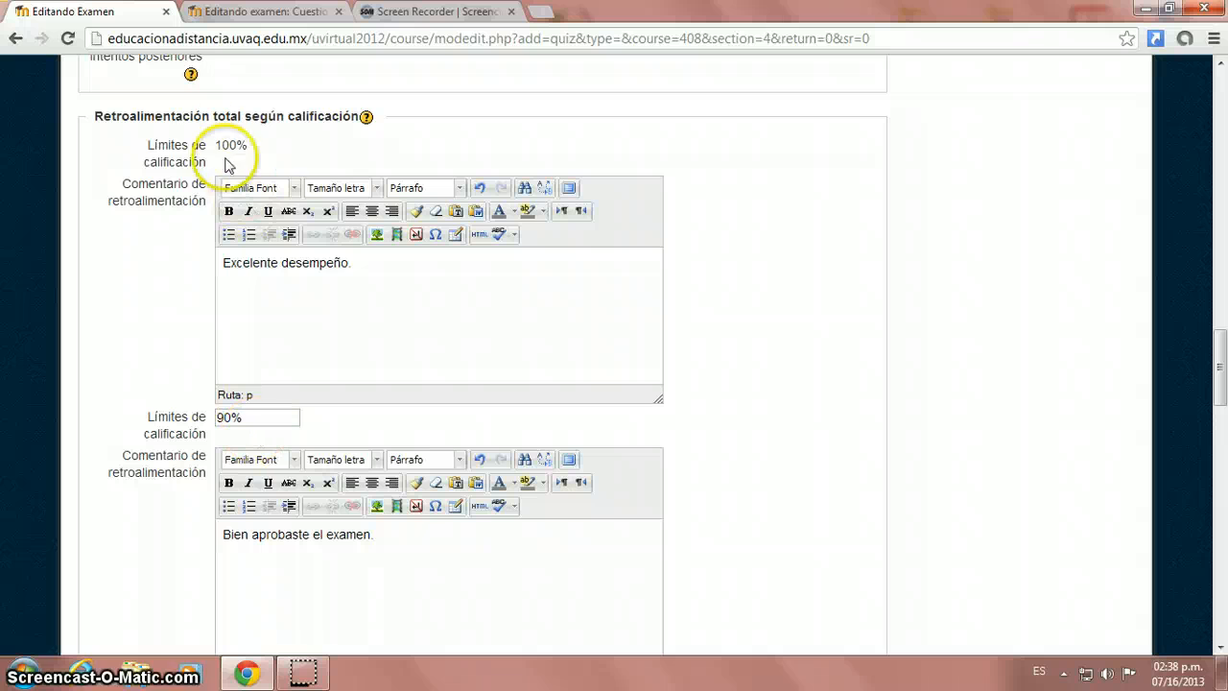
left_click_drag(353, 263, 222, 263)
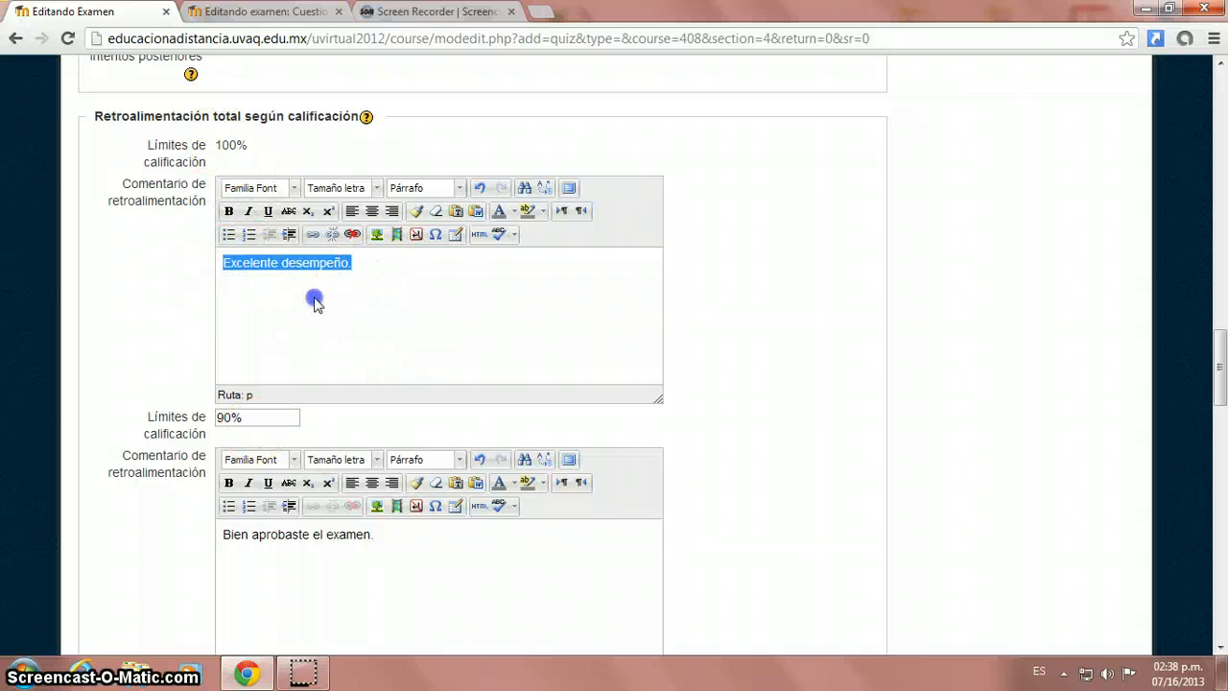
scroll(360, 278, "down", 4)
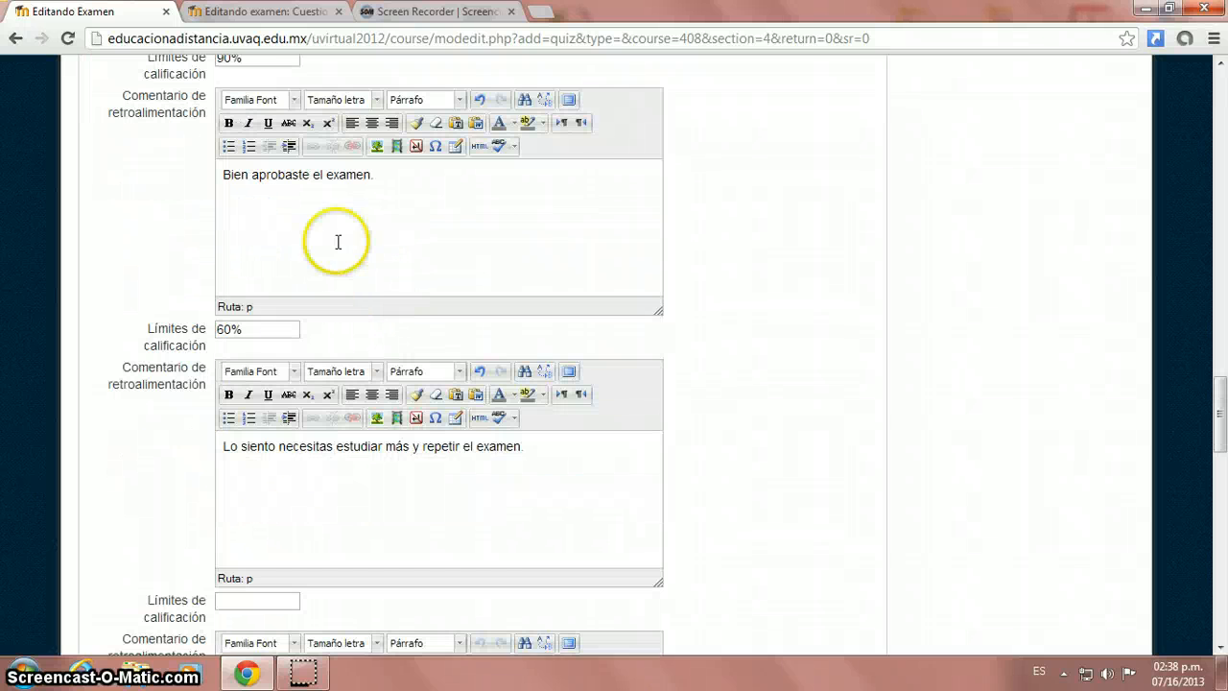
scroll(278, 278, "up", 2)
left_click_drag(224, 354, 236, 355)
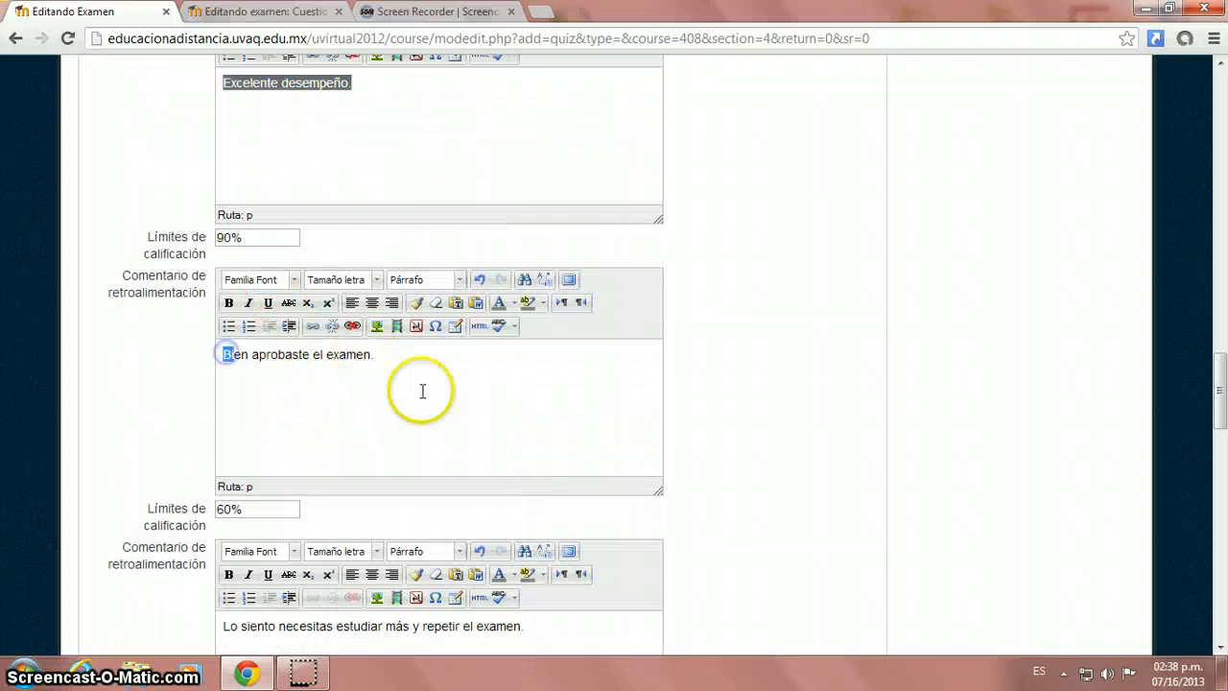
scroll(413, 386, "down", 4)
scroll(400, 613, "up", 3)
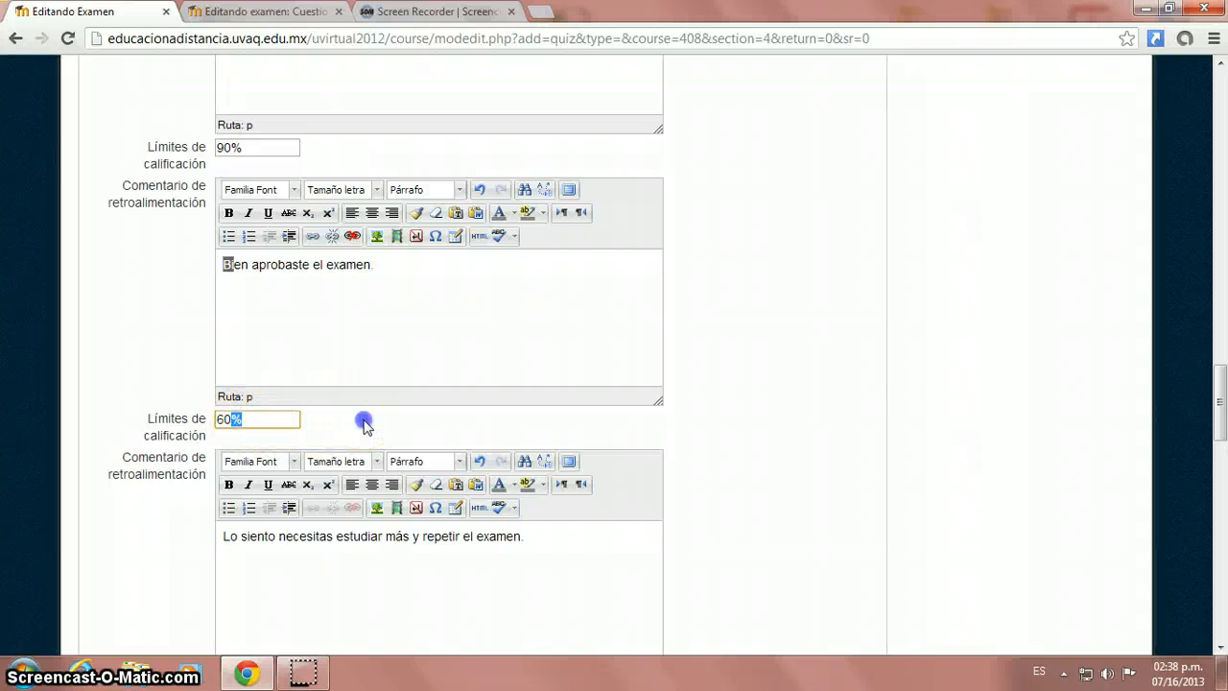
Step: Set completion tracking to No indicar finalización de la actividad, save the exam settings and return to the course
scroll(364, 426, "down", 7)
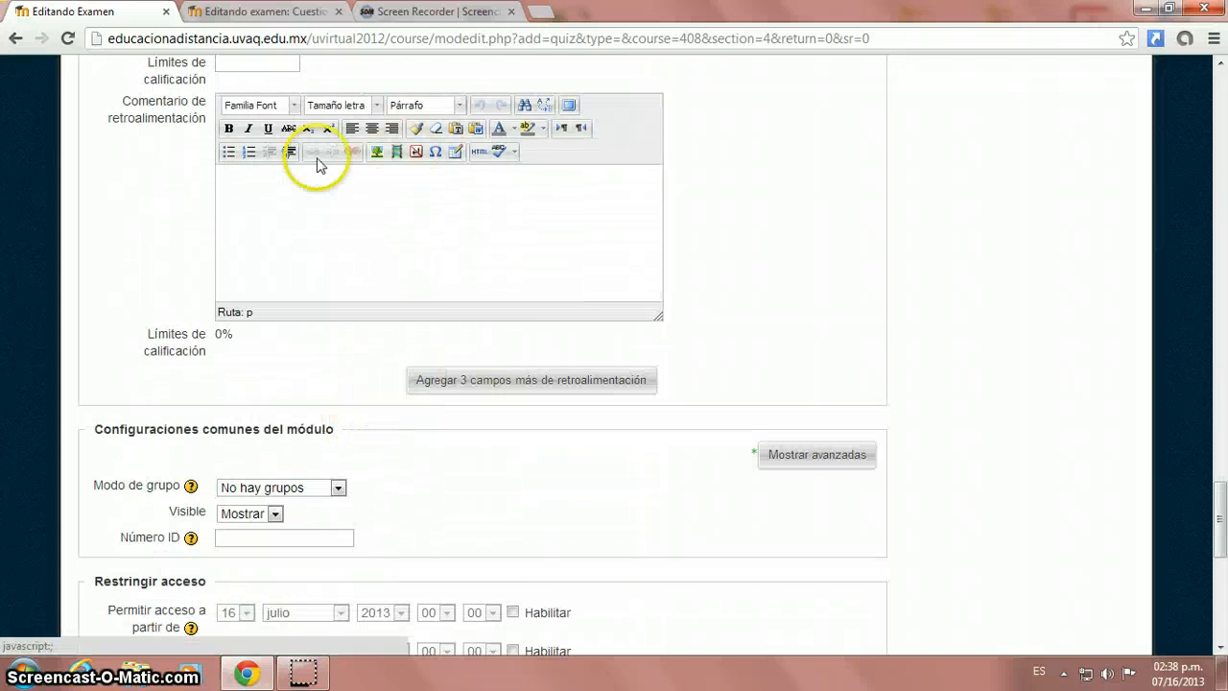
scroll(537, 468, "down", 5)
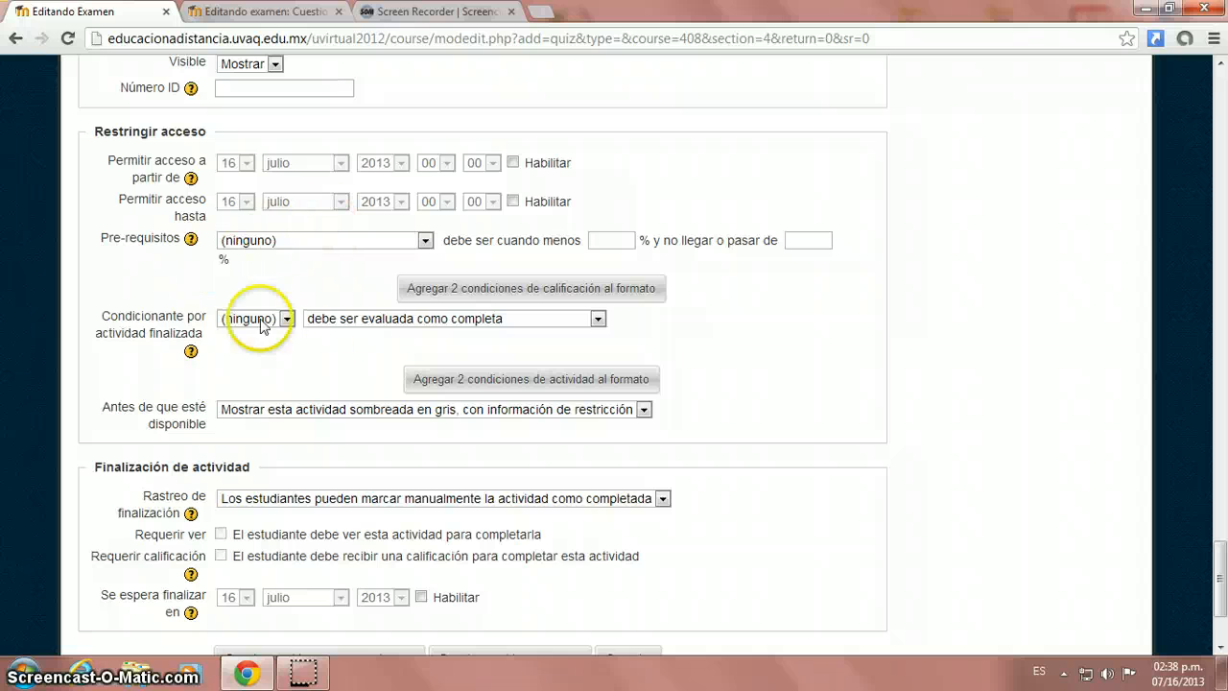
scroll(323, 351, "up", 3)
scroll(321, 350, "down", 1)
scroll(322, 351, "down", 4)
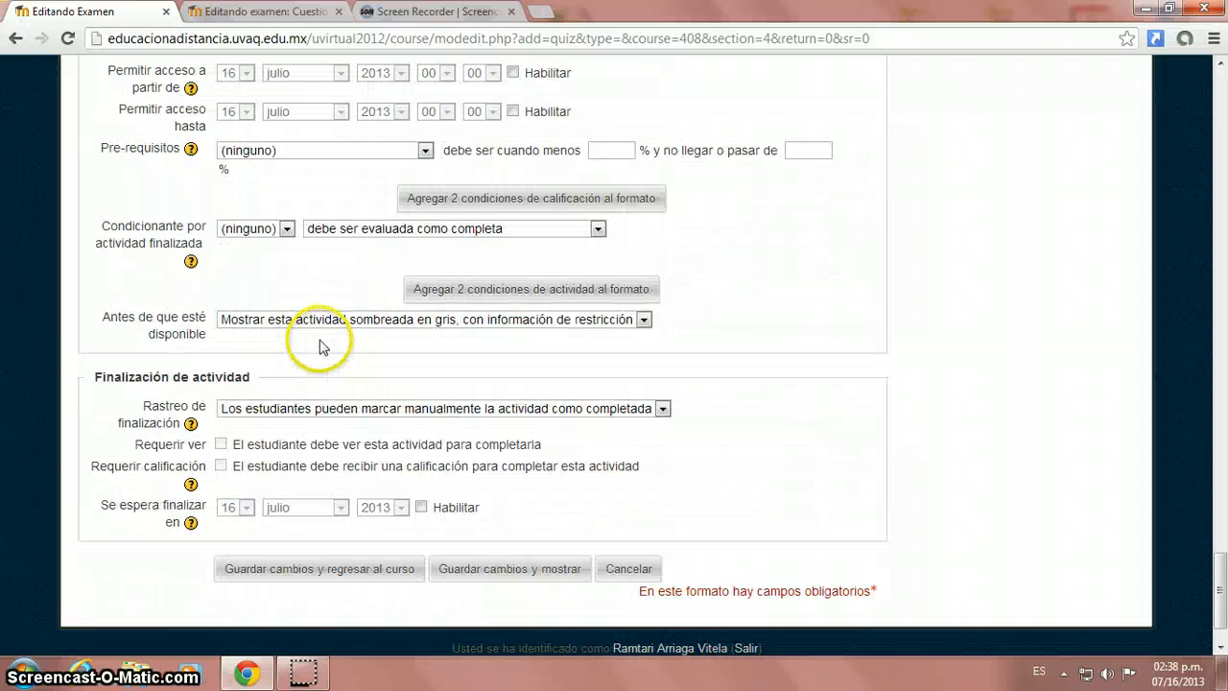
left_click(251, 335)
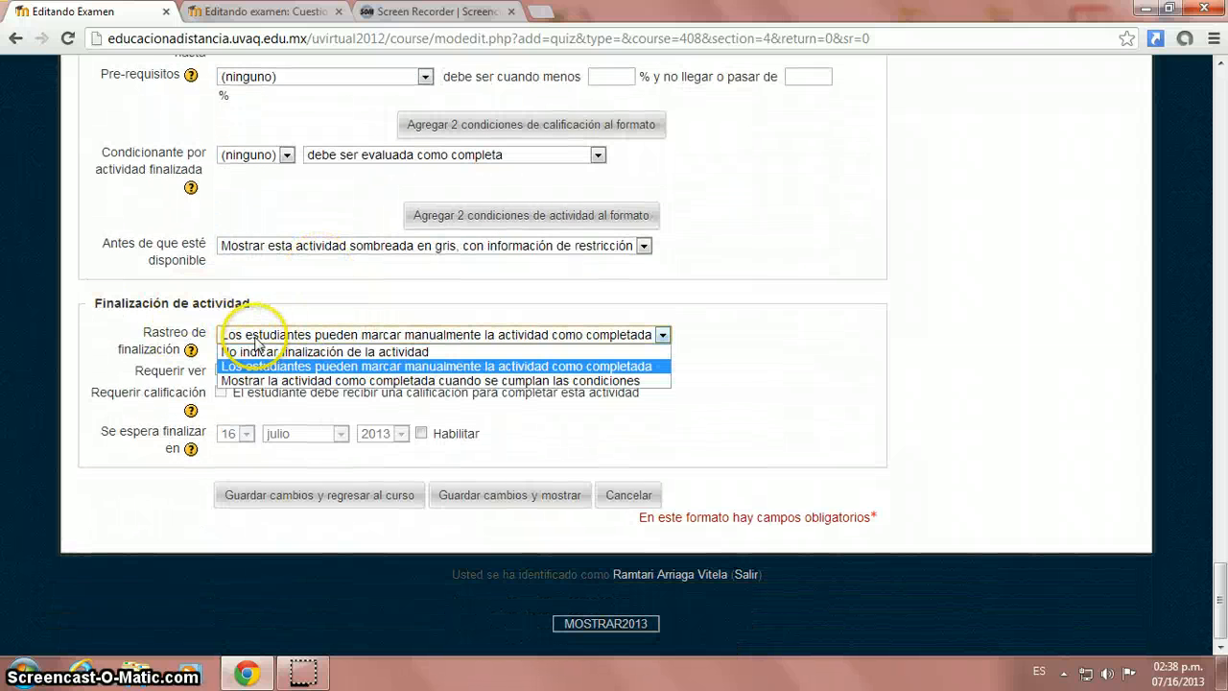
left_click(257, 353)
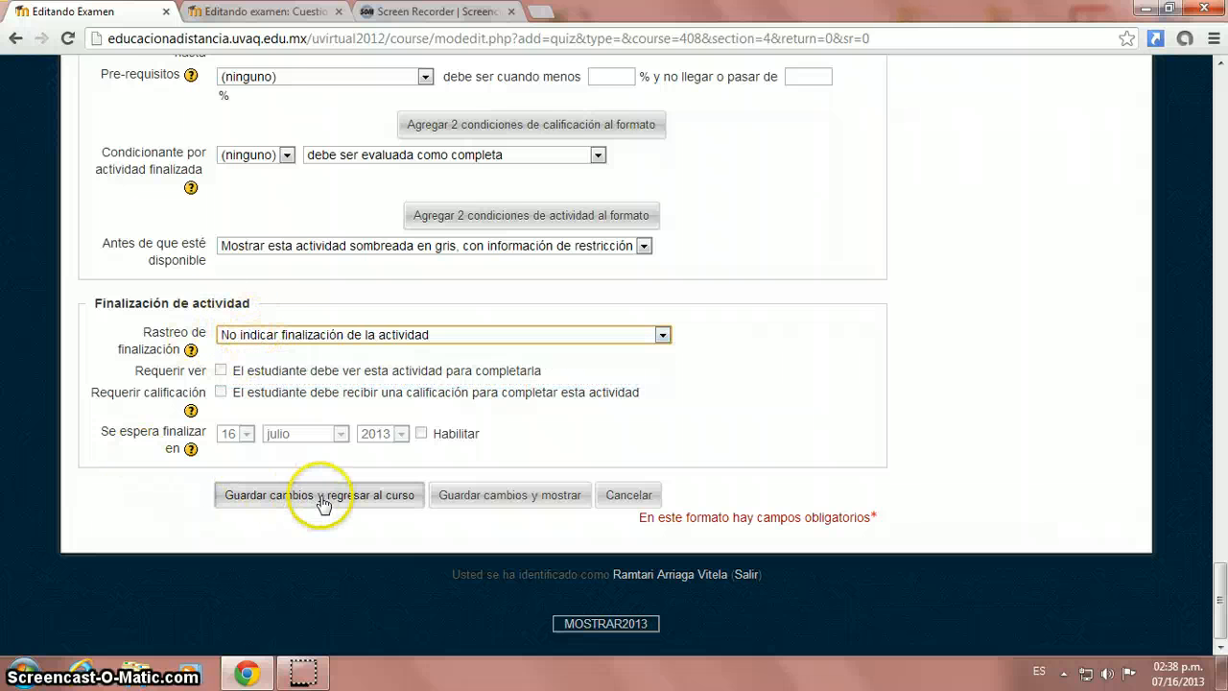
left_click(277, 499)
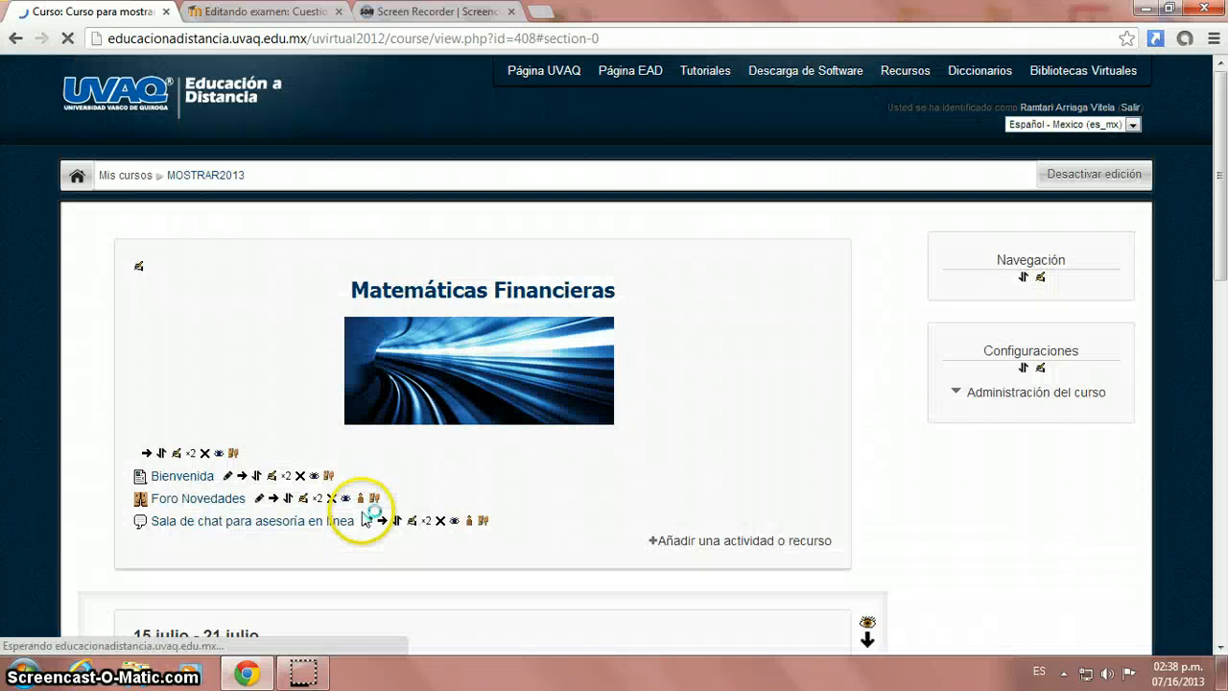
Step: Open Examen Final de Historia de México from the 5 agosto - 11 agosto section and go to its question editing page
scroll(541, 454, "down", 10)
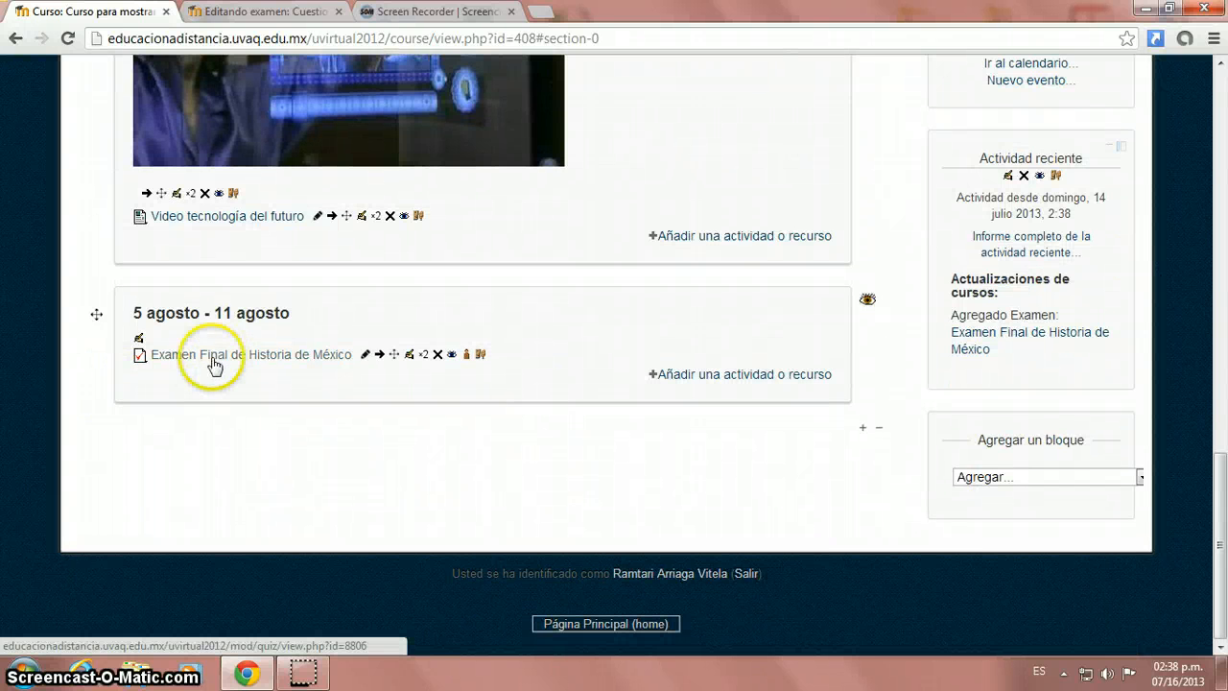
left_click(213, 355)
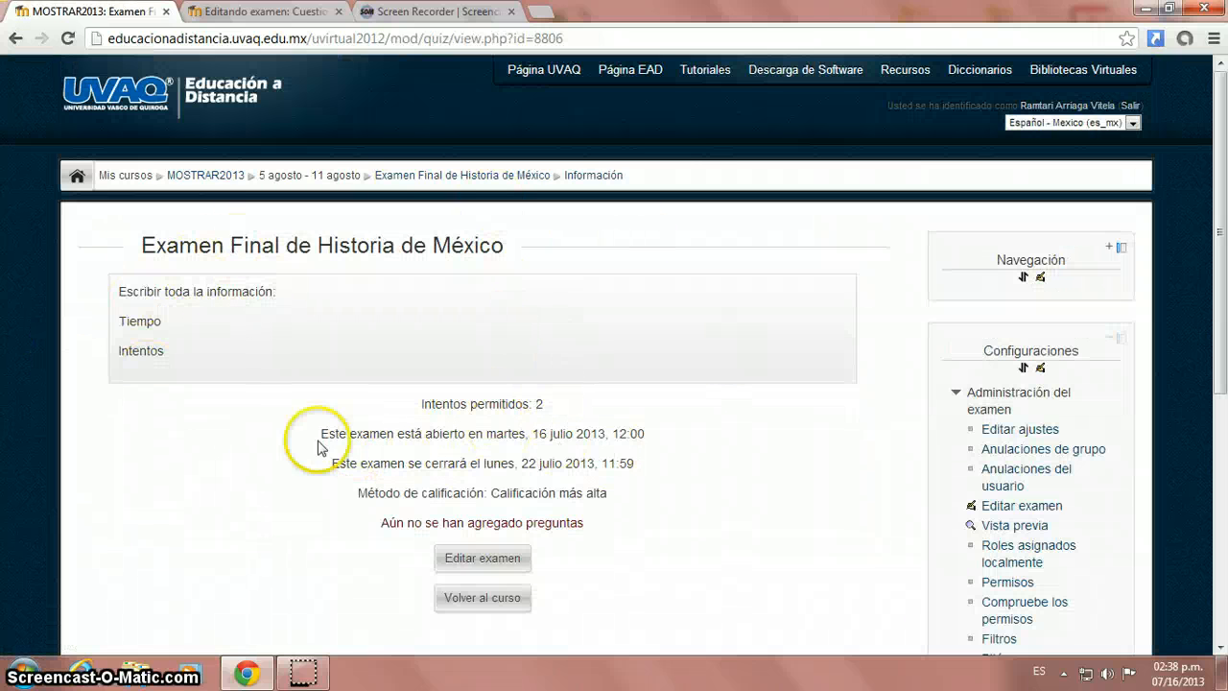
scroll(259, 431, "down", 1)
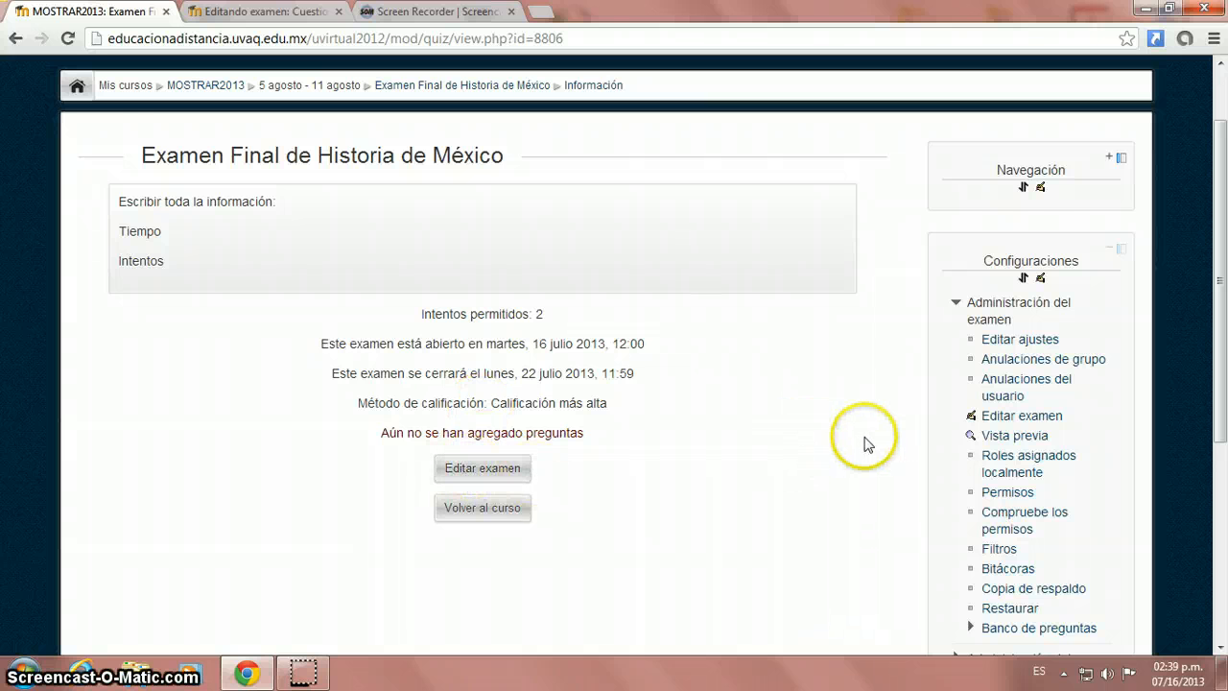
scroll(864, 441, "down", 1)
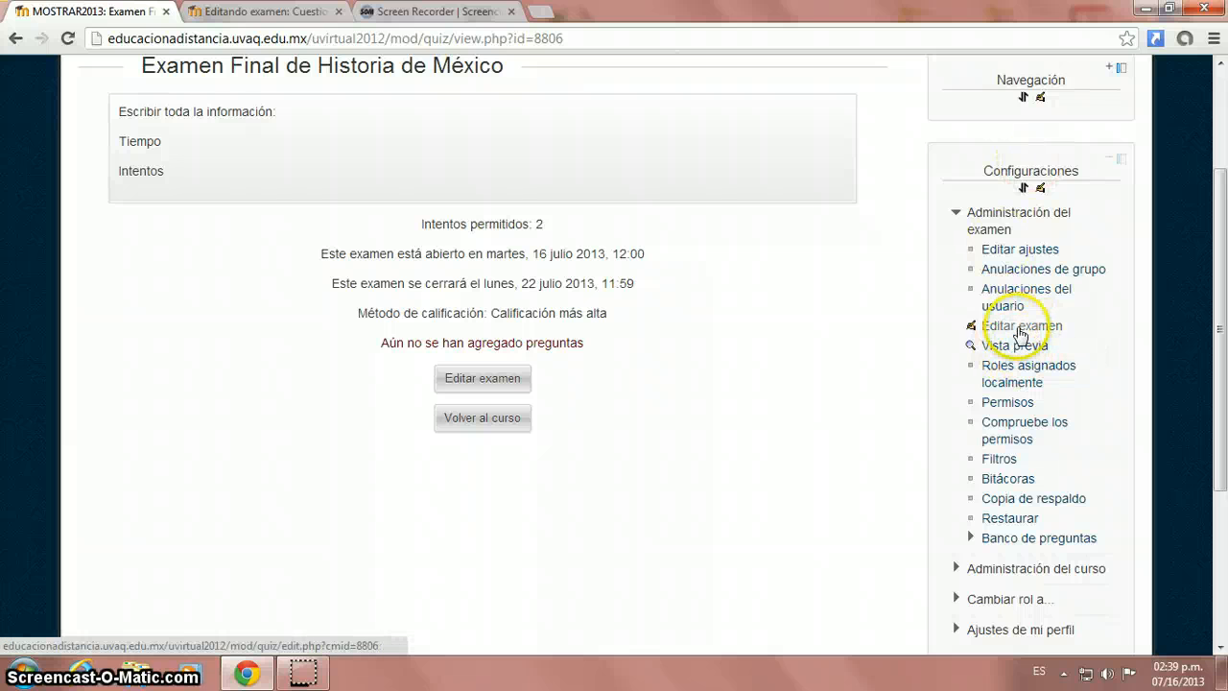
left_click(1012, 327)
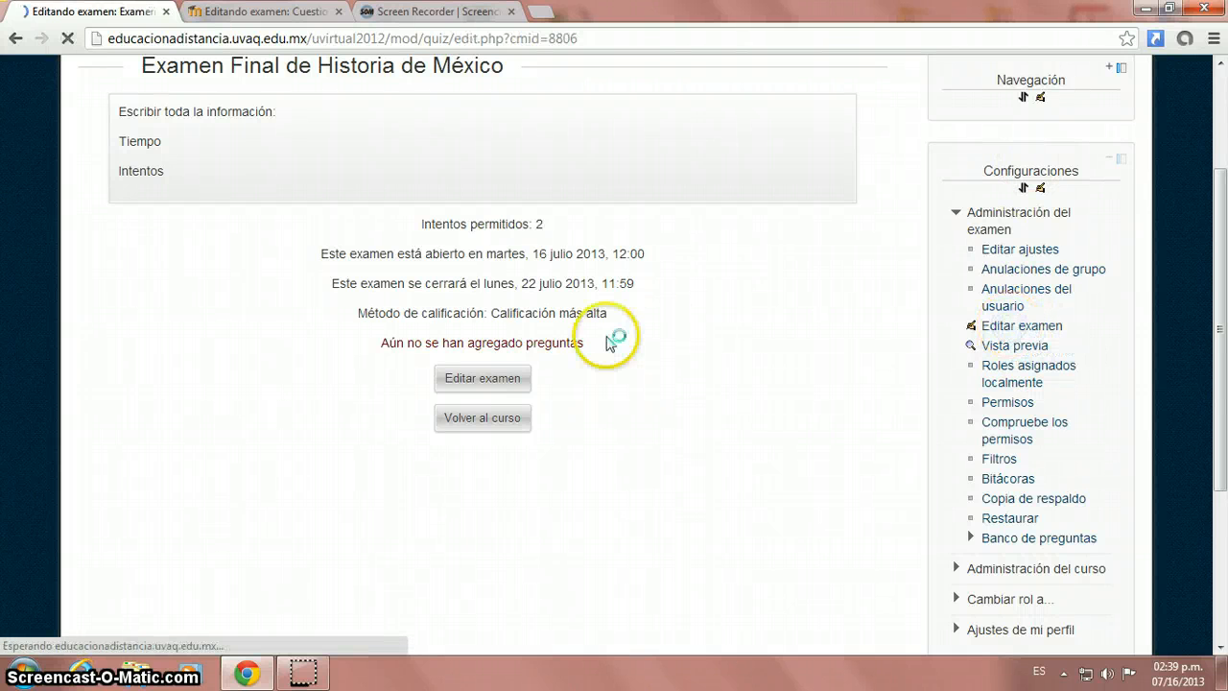
scroll(525, 359, "down", 1)
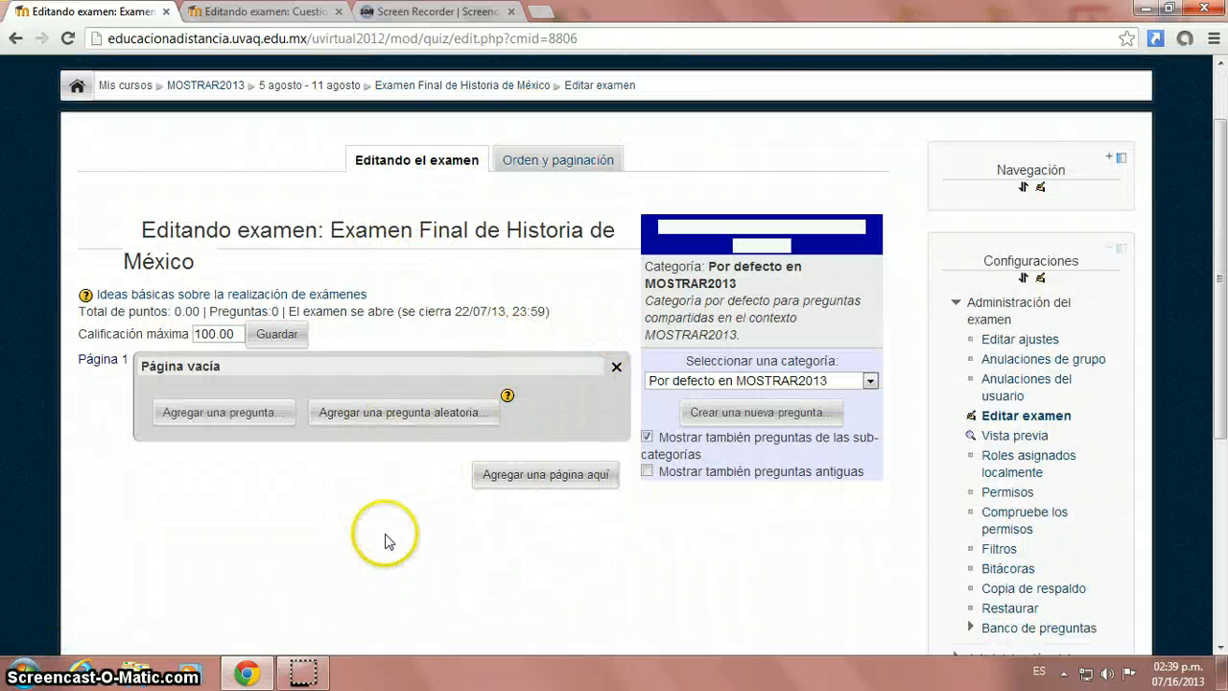
scroll(374, 489, "down", 1)
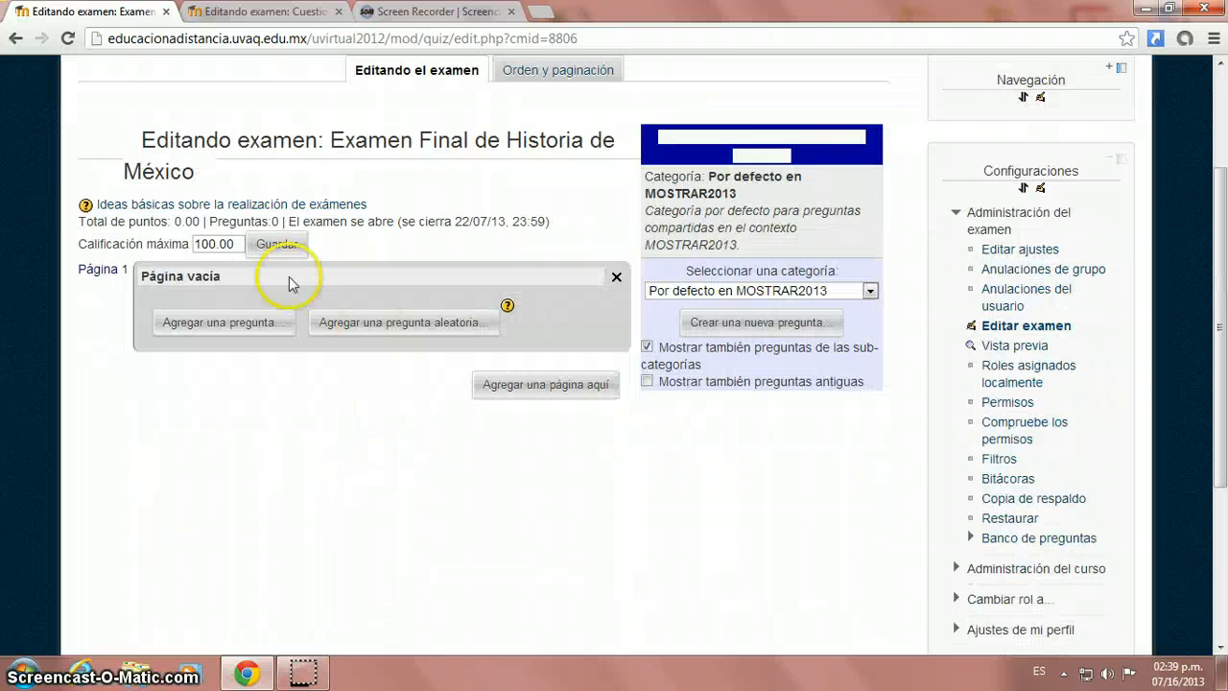
Step: Hide the question bank contents on the exam editing page and show them again
scroll(269, 466, "up", 1)
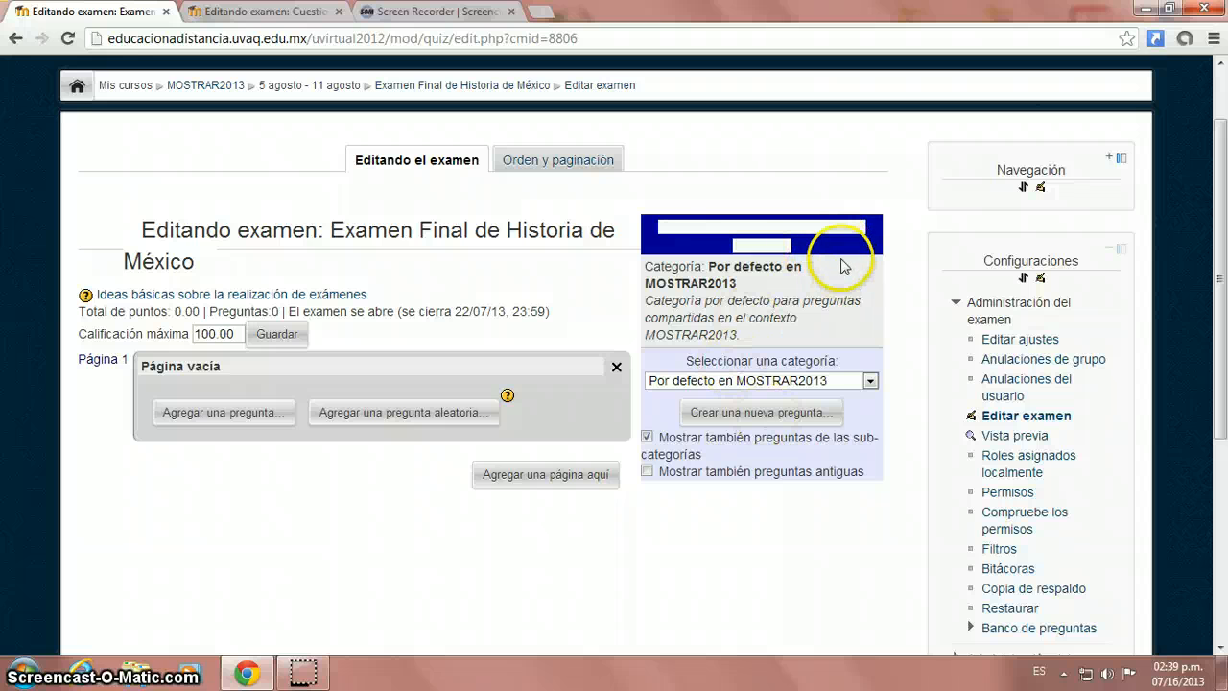
left_click_drag(820, 252, 712, 233)
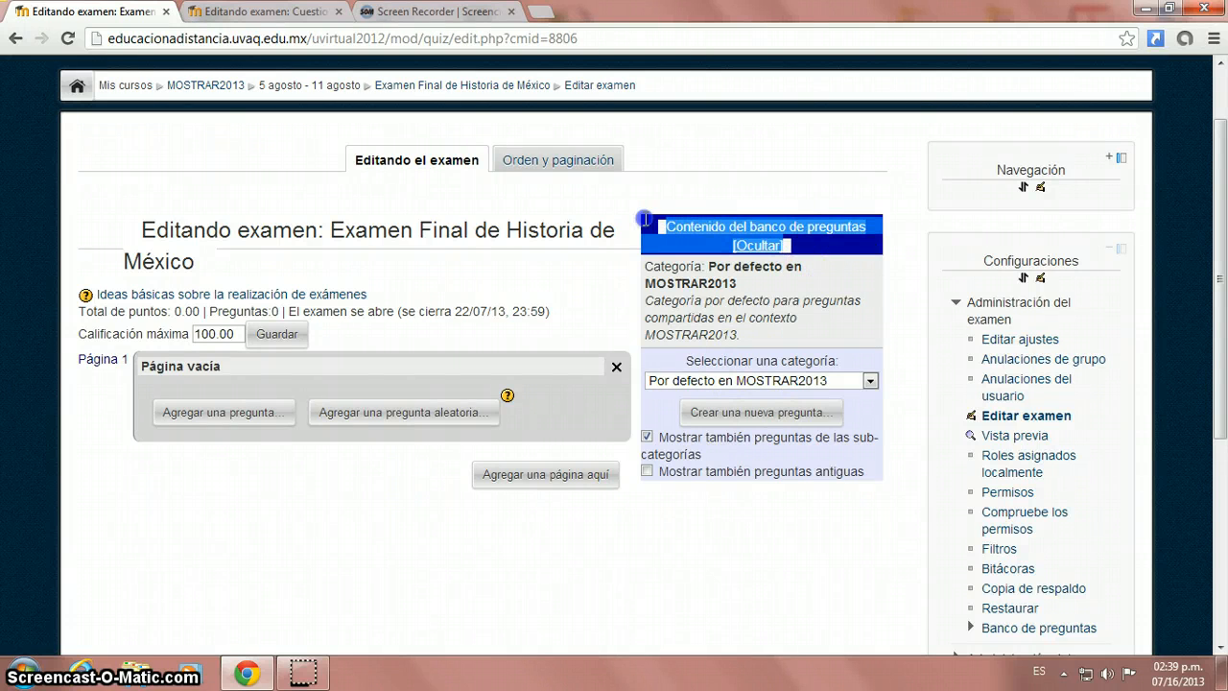
left_click_drag(844, 231, 655, 210)
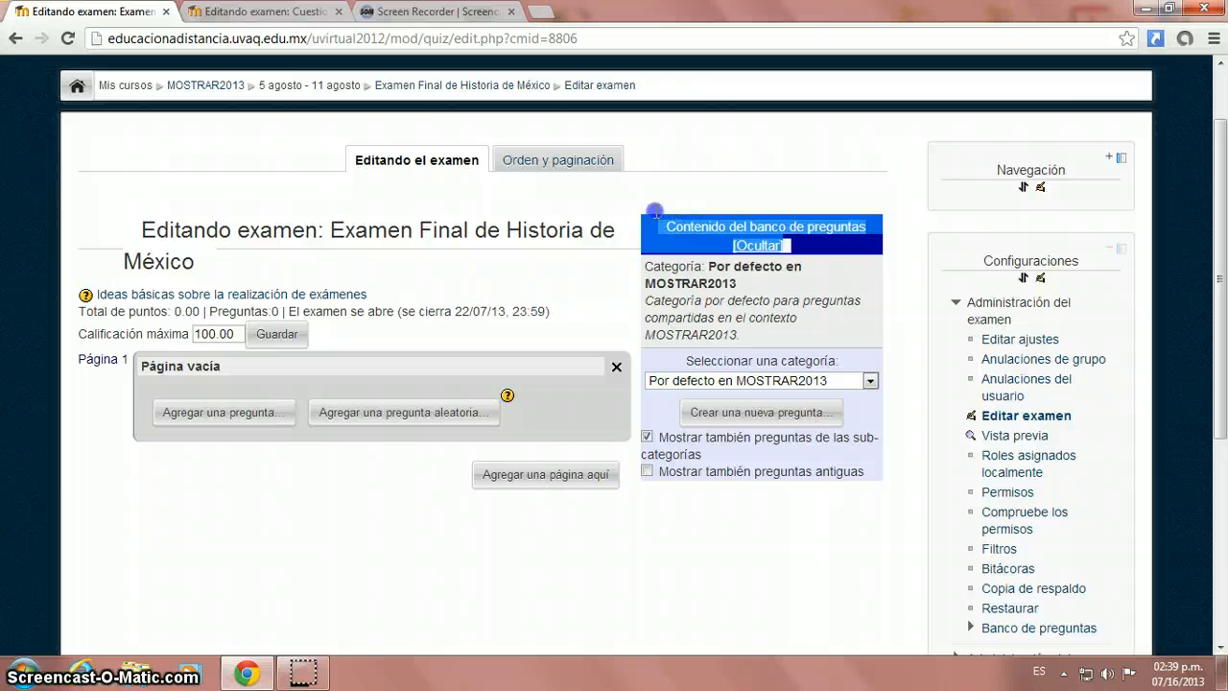
left_click(756, 246)
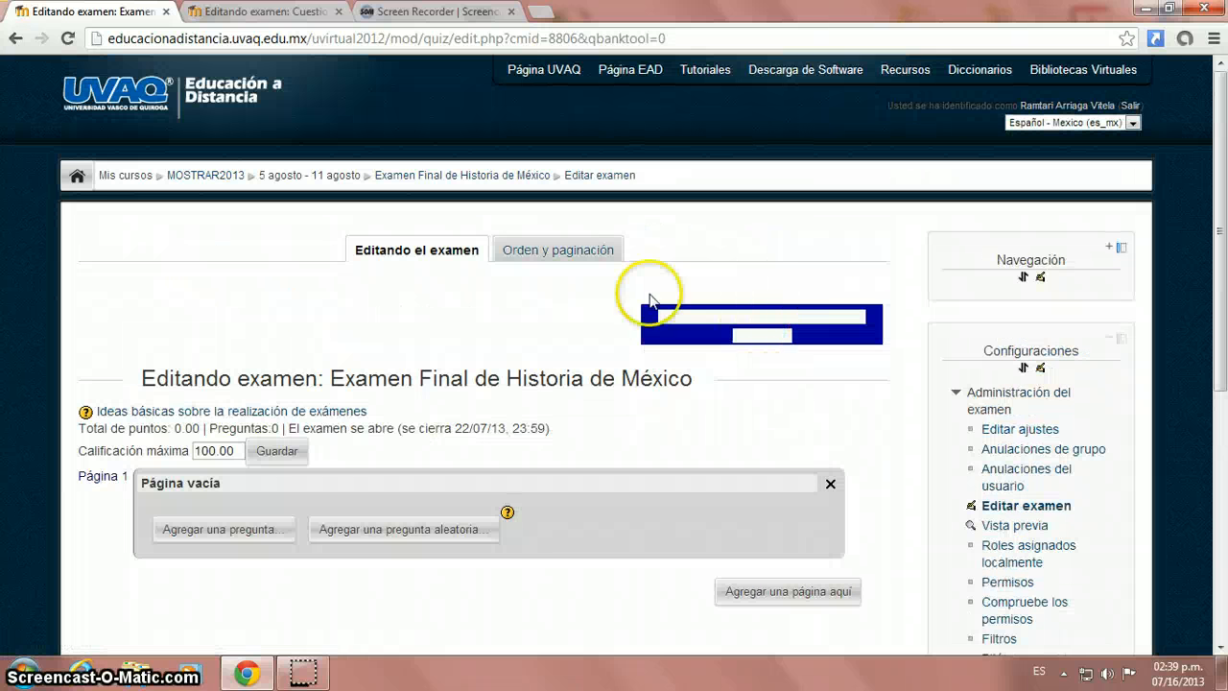
left_click_drag(814, 340, 635, 305)
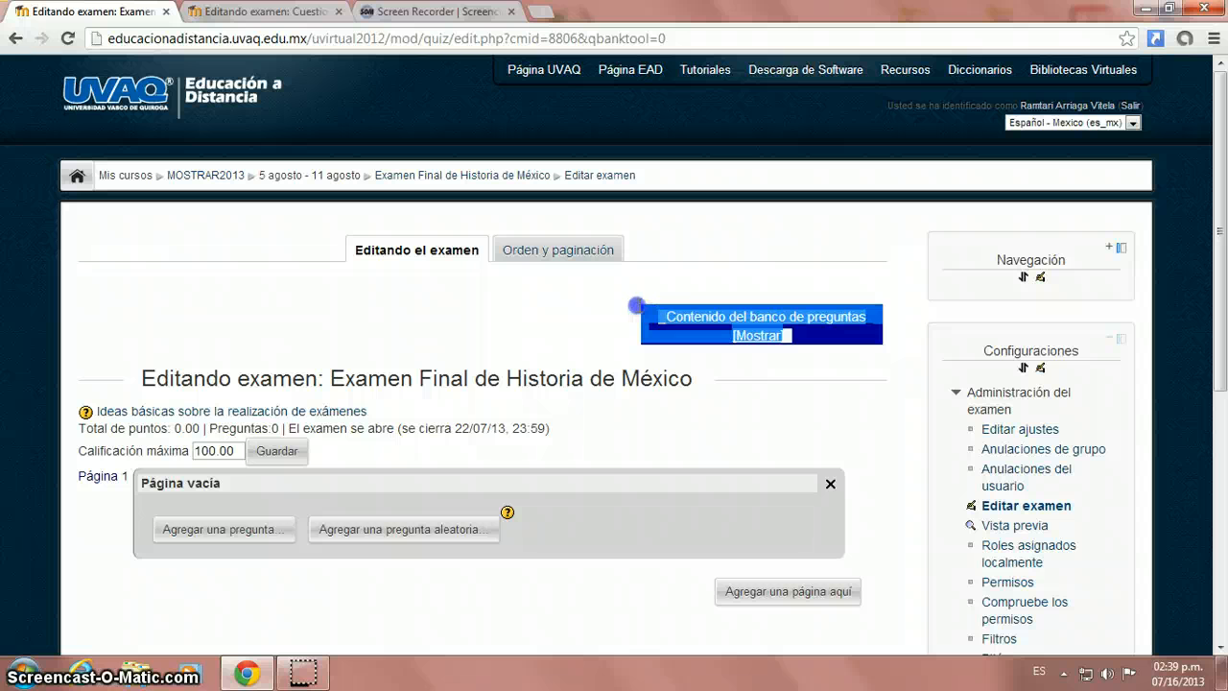
left_click(770, 336)
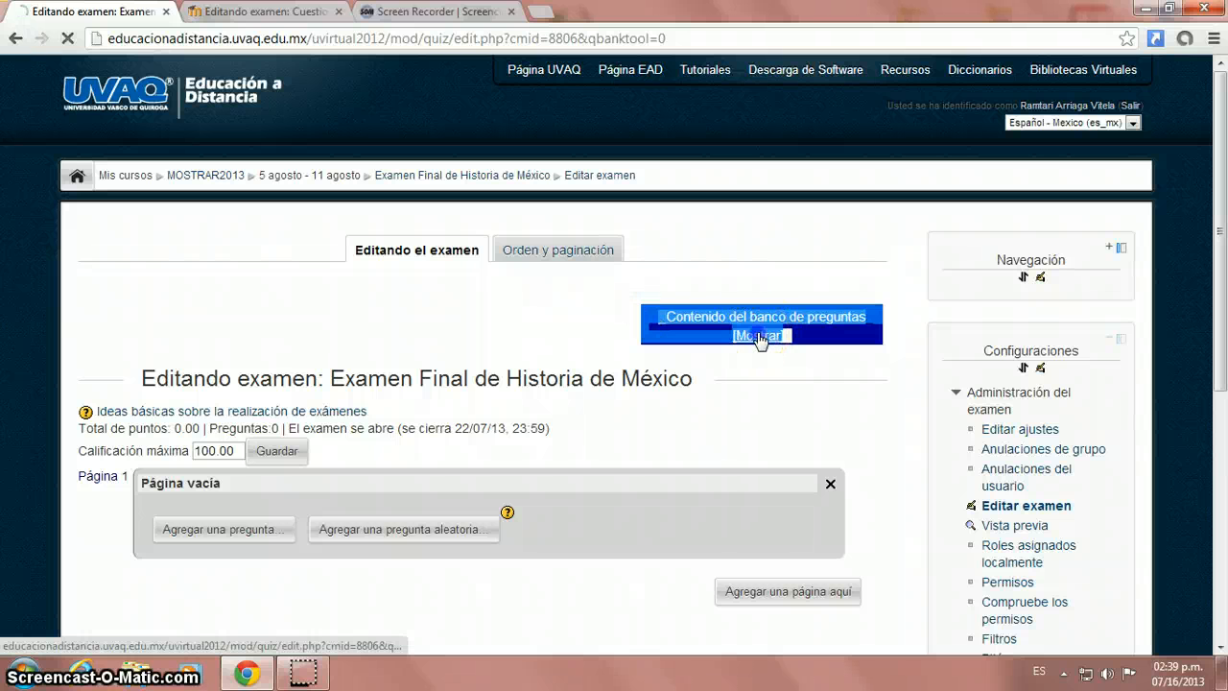
scroll(729, 491, "down", 3)
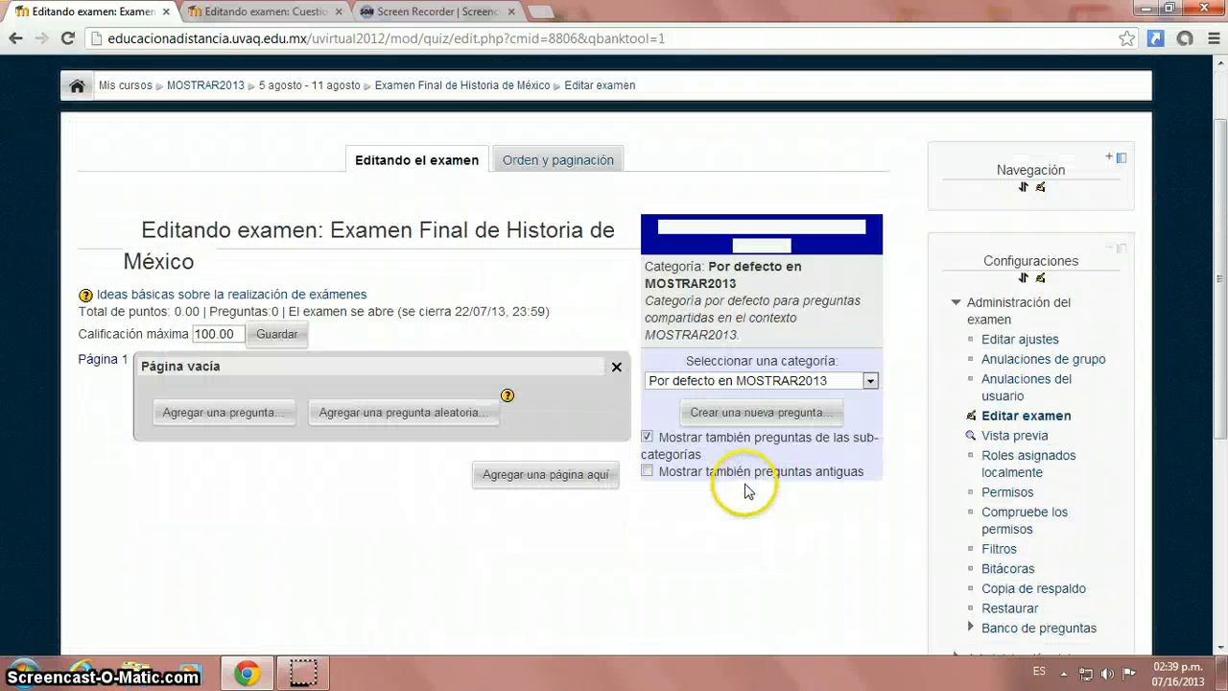
scroll(688, 489, "up", 2)
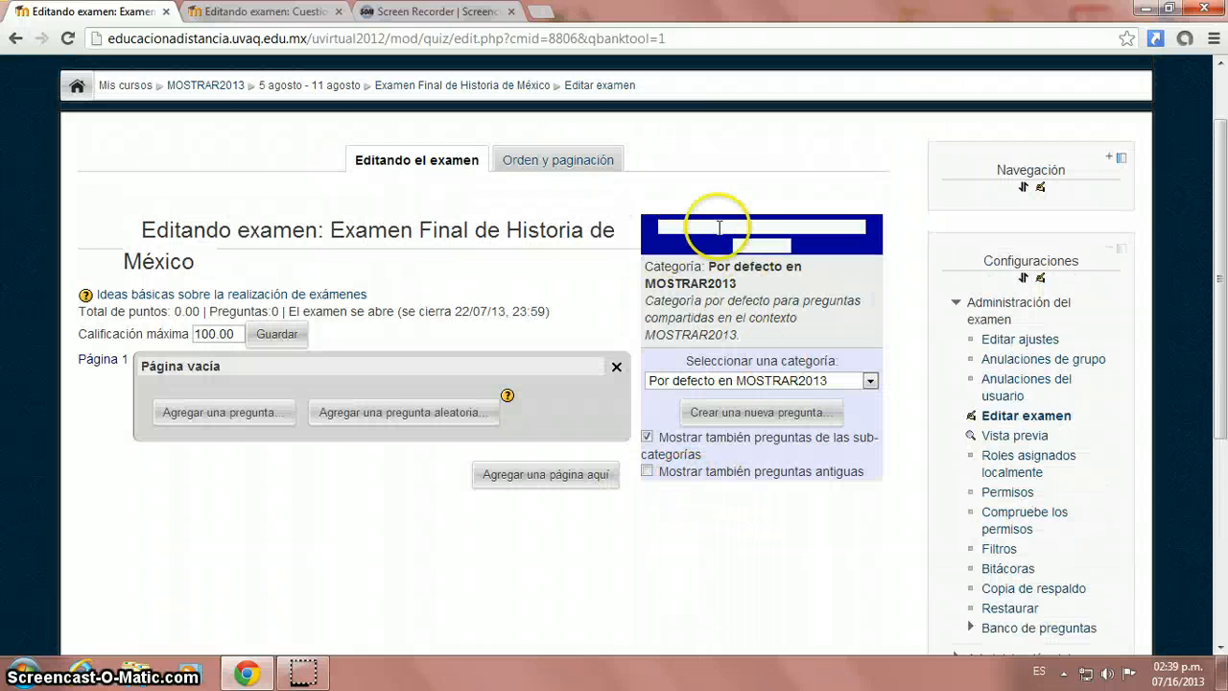
scroll(649, 516, "down", 1)
scroll(652, 508, "up", 1)
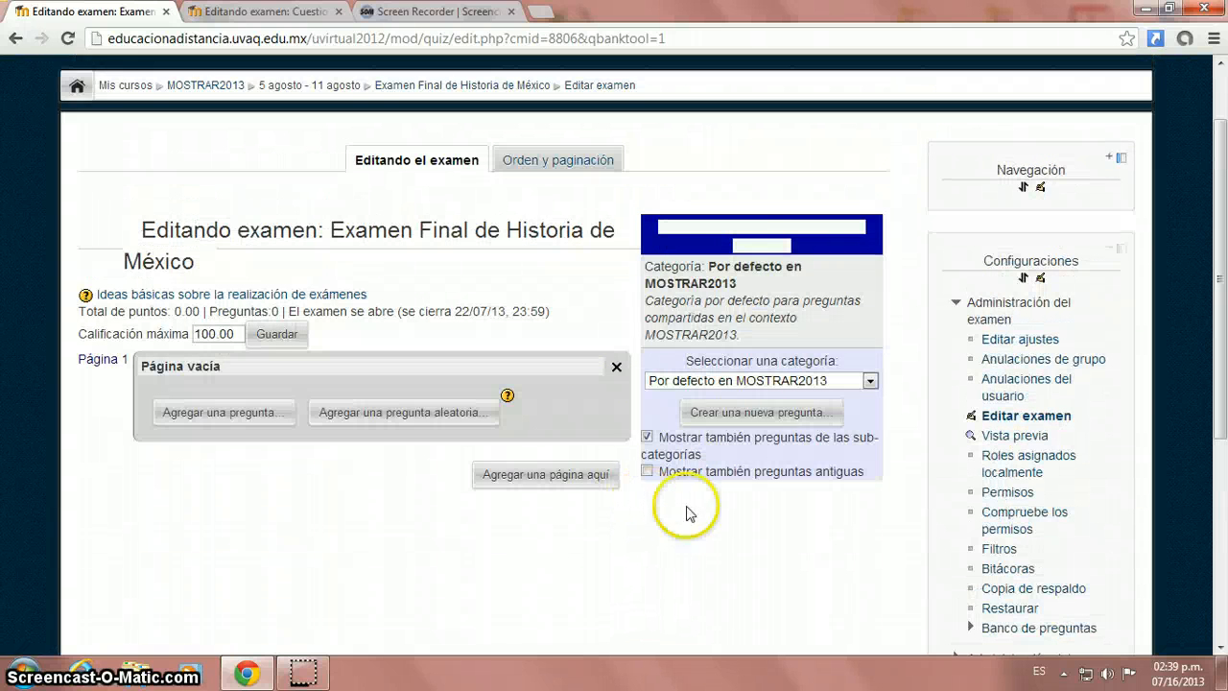
Step: Start a new question in the Por defecto en MOSTRAR2013 category and move the question type dialog clear of the question bank
scroll(561, 534, "down", 1)
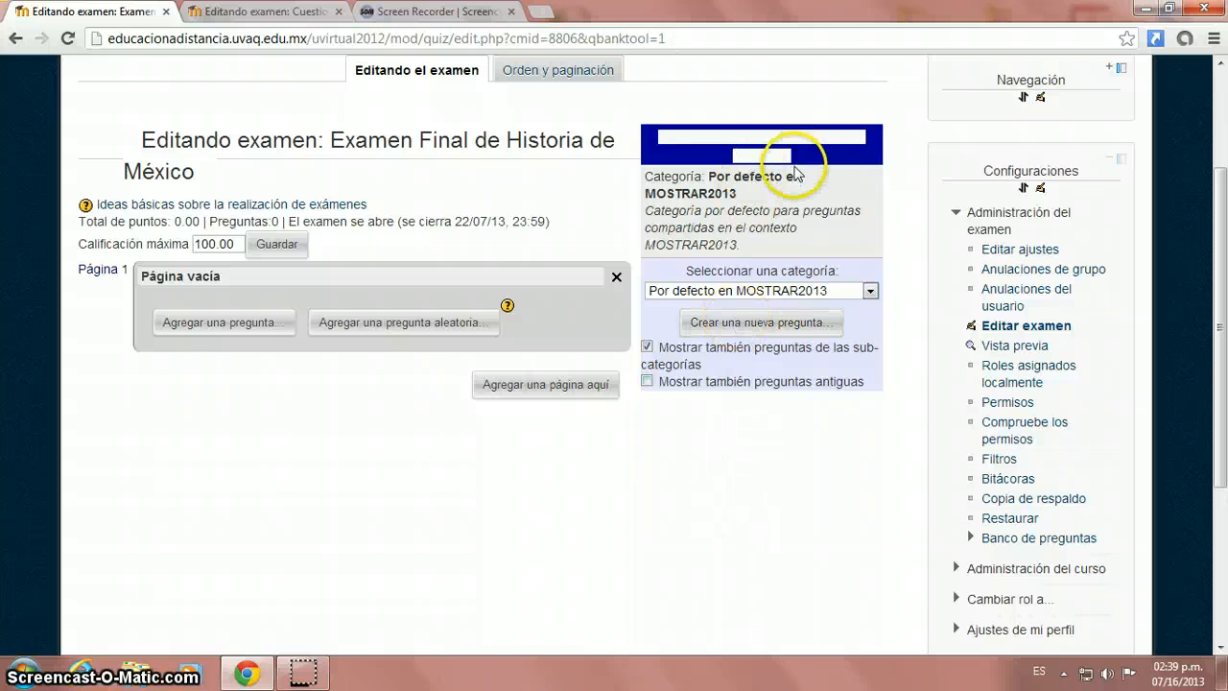
left_click(739, 326)
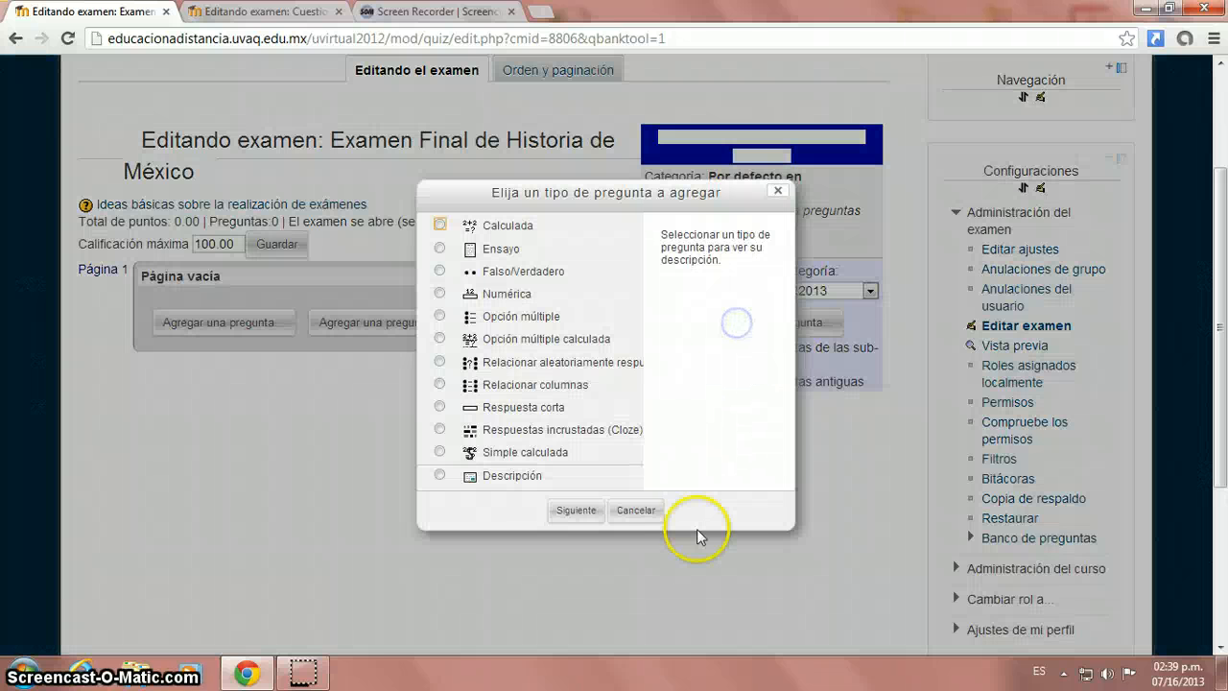
left_click_drag(714, 188, 569, 169)
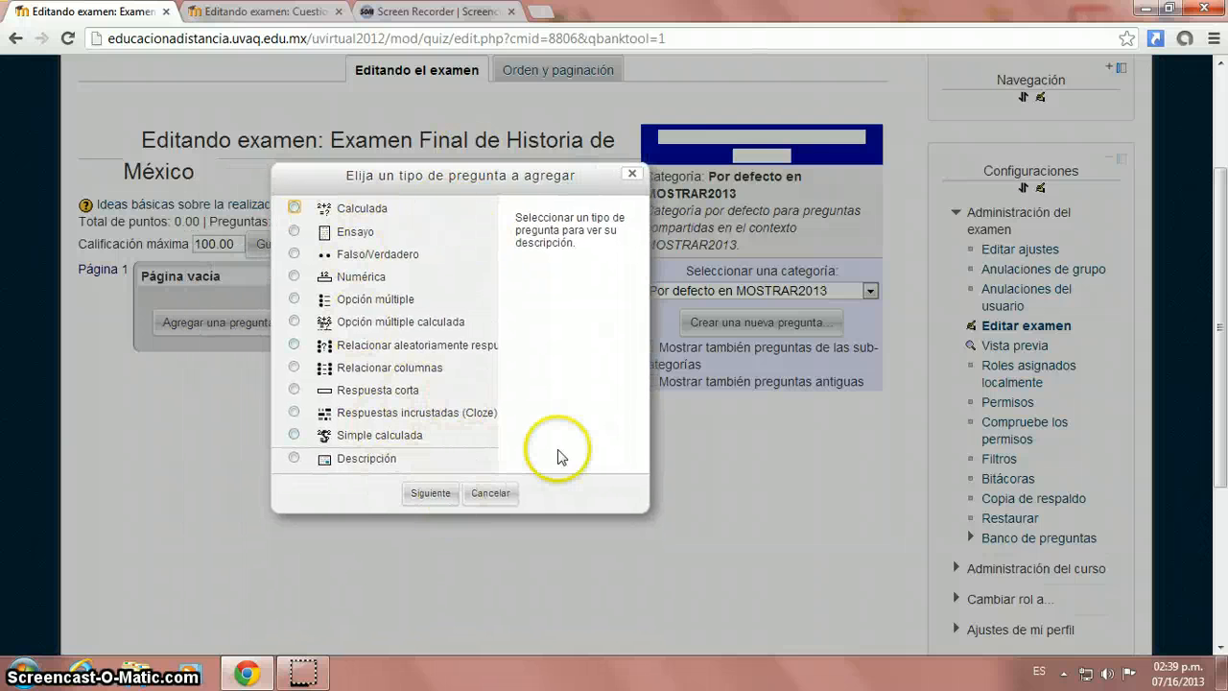
Step: Review the descriptions of the Falso/Verdadero, Opción múltiple, Relacionar columnas, Respuesta corta, Ensayo and Descripción question types
left_click(294, 253)
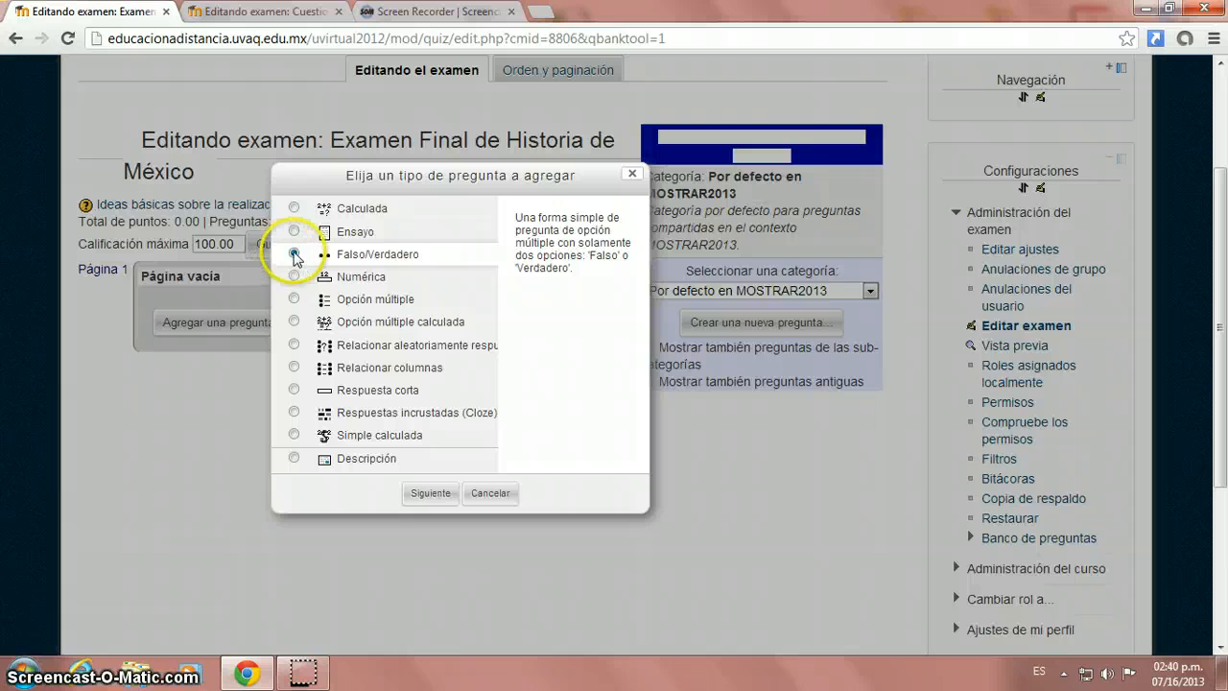
left_click(294, 300)
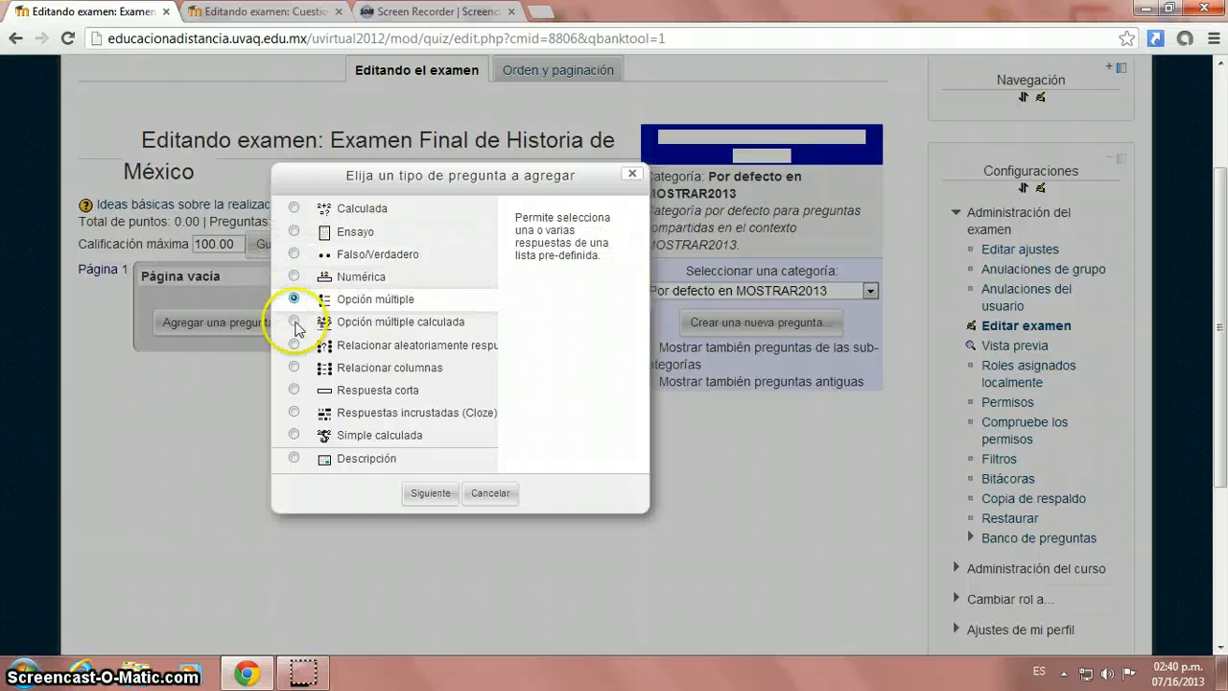
left_click(295, 368)
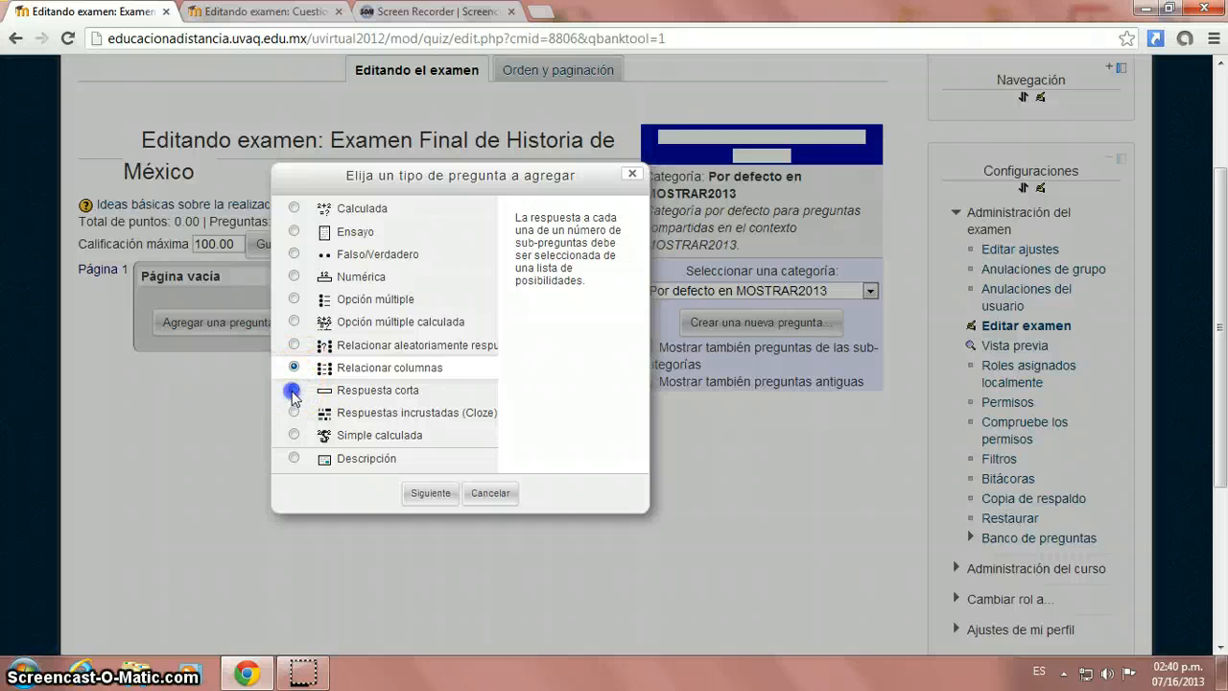
left_click(294, 390)
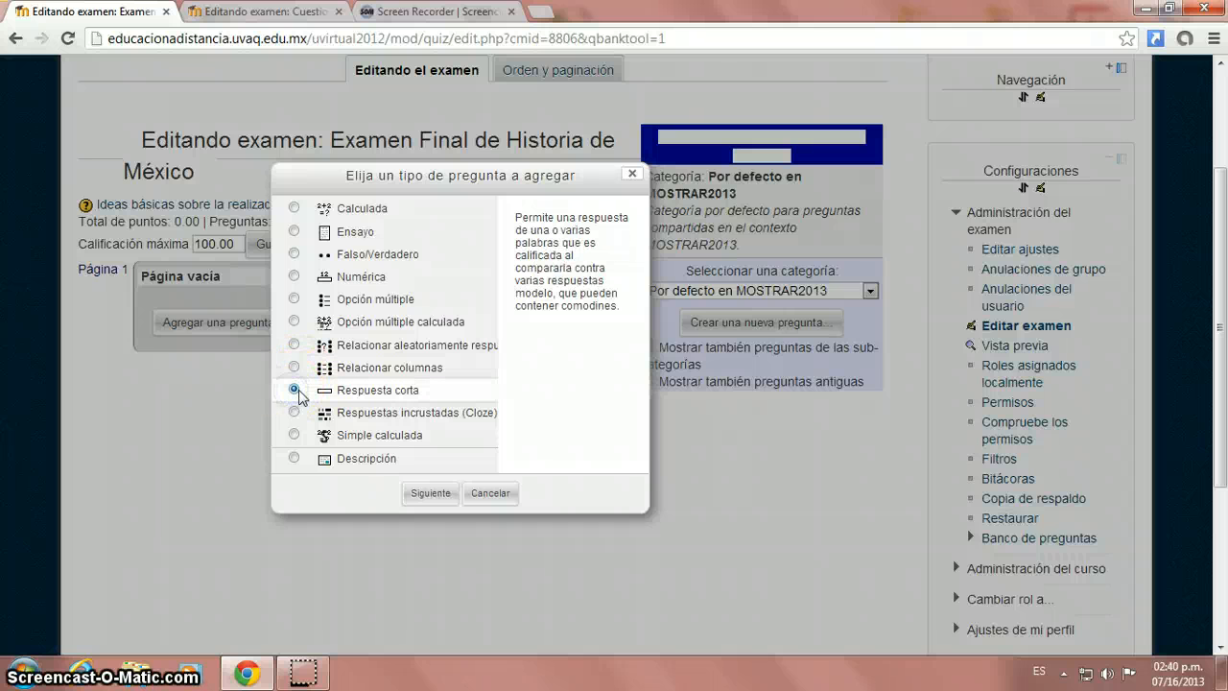
left_click(294, 232)
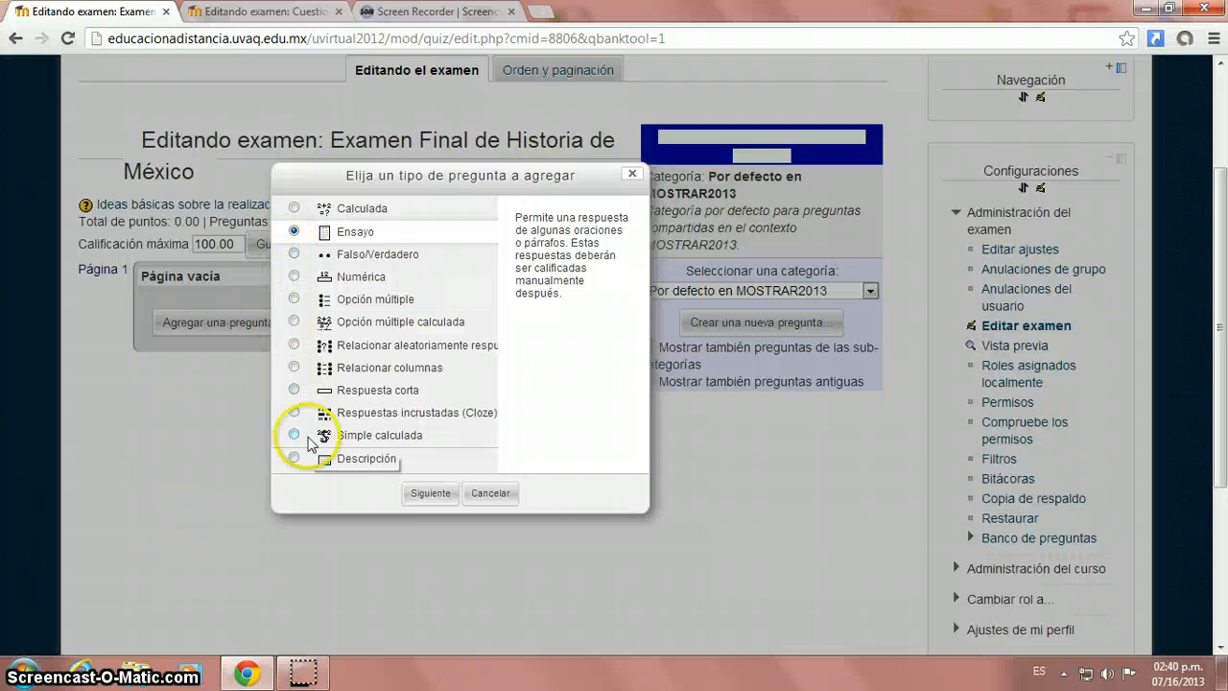
left_click(422, 292)
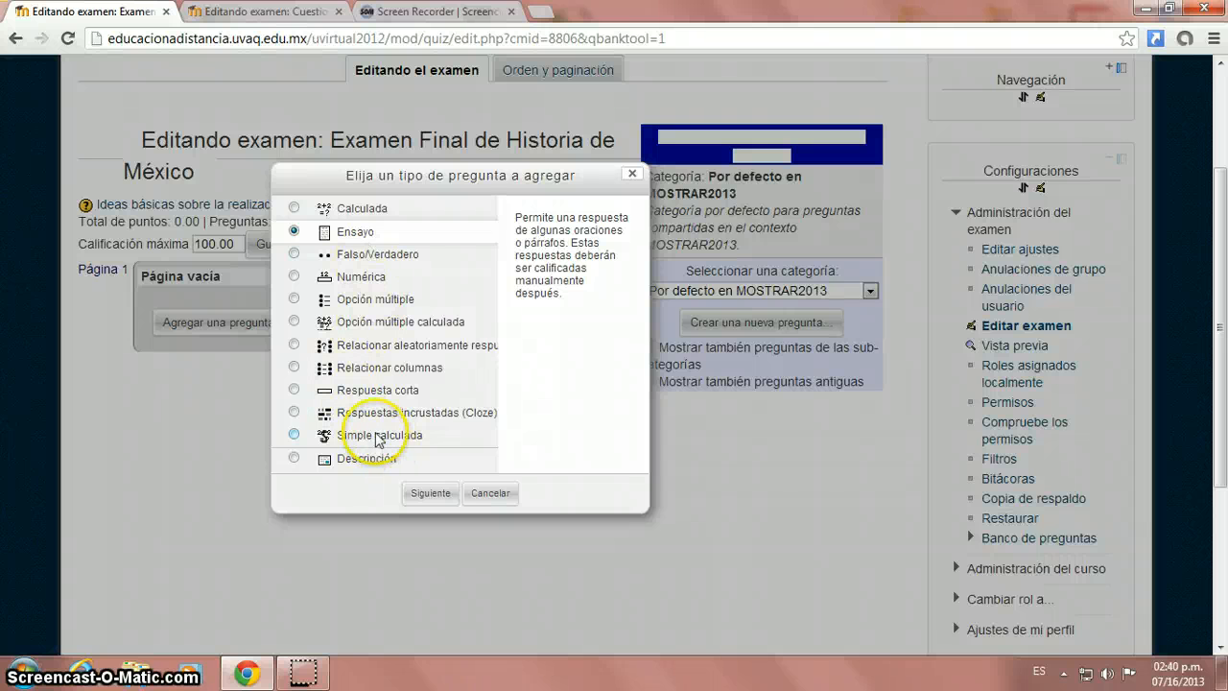
left_click(294, 459)
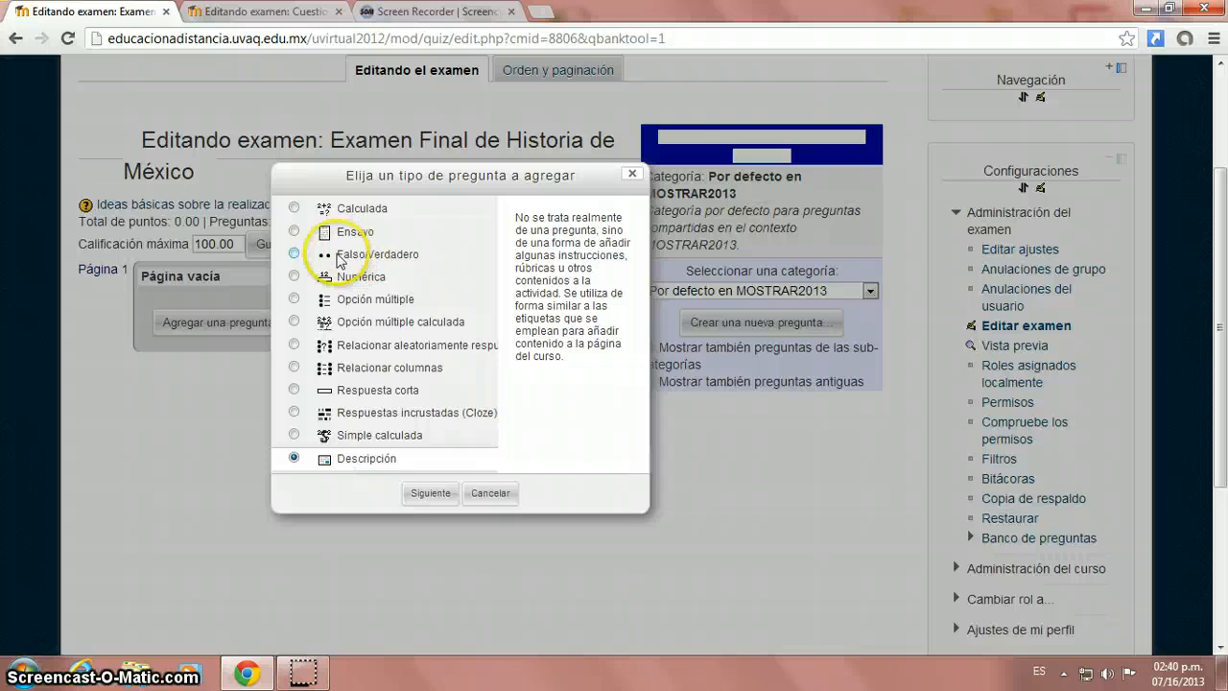
Step: Choose Falso/Verdadero as the question type, open its creation form and place the cursor in the question name field
left_click(294, 253)
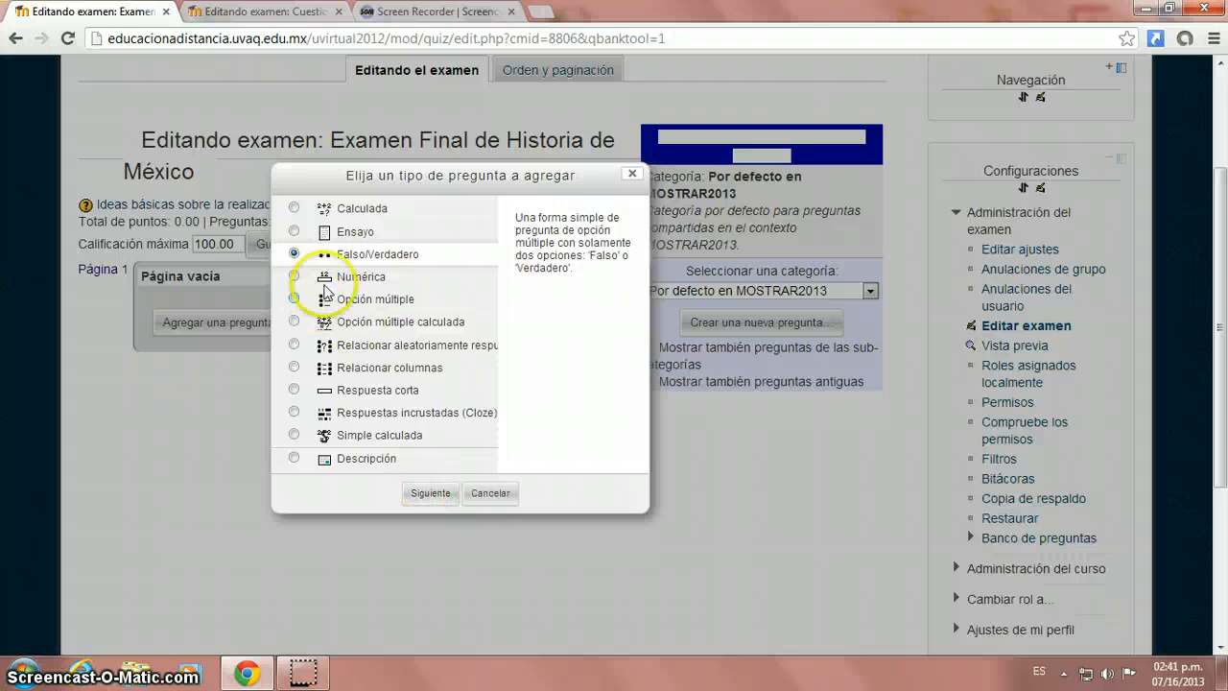
left_click(431, 493)
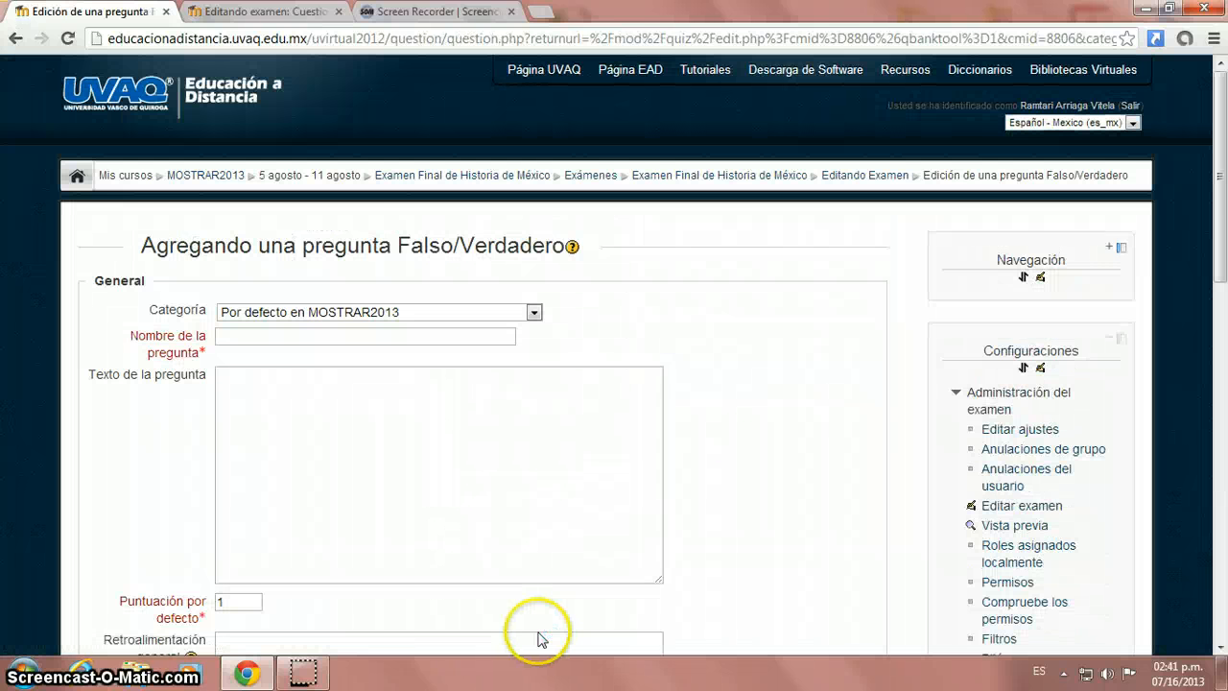
scroll(720, 340, "down", 2)
left_click(230, 245)
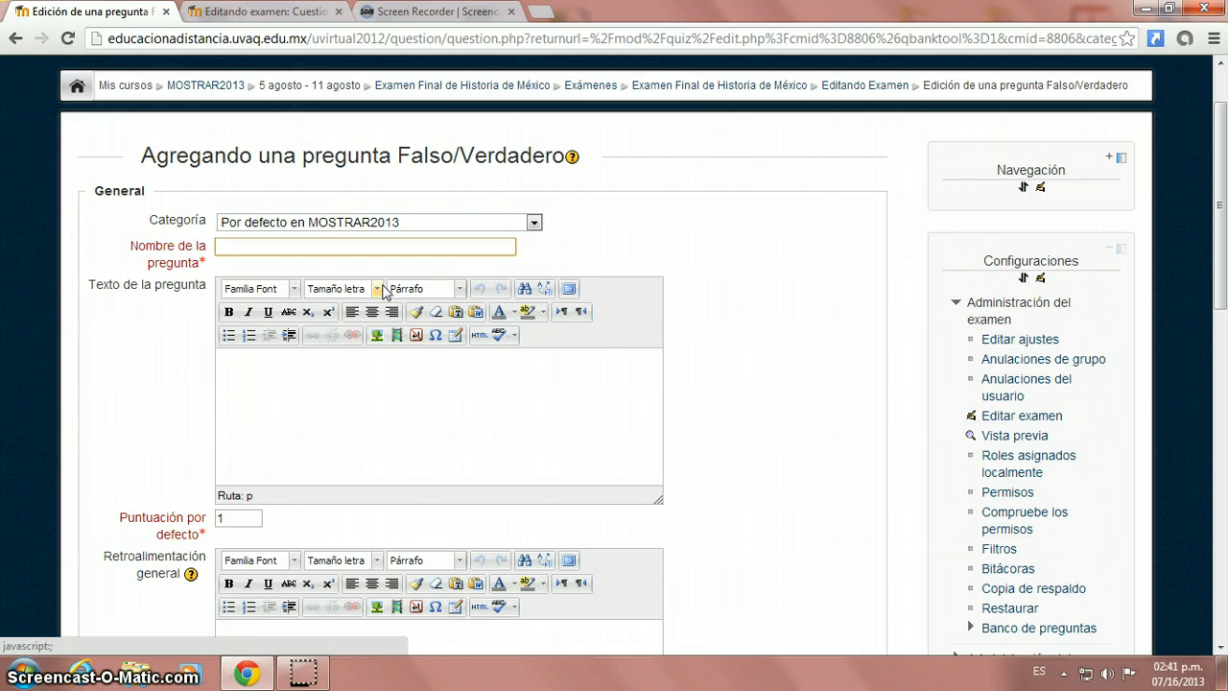
type("Des")
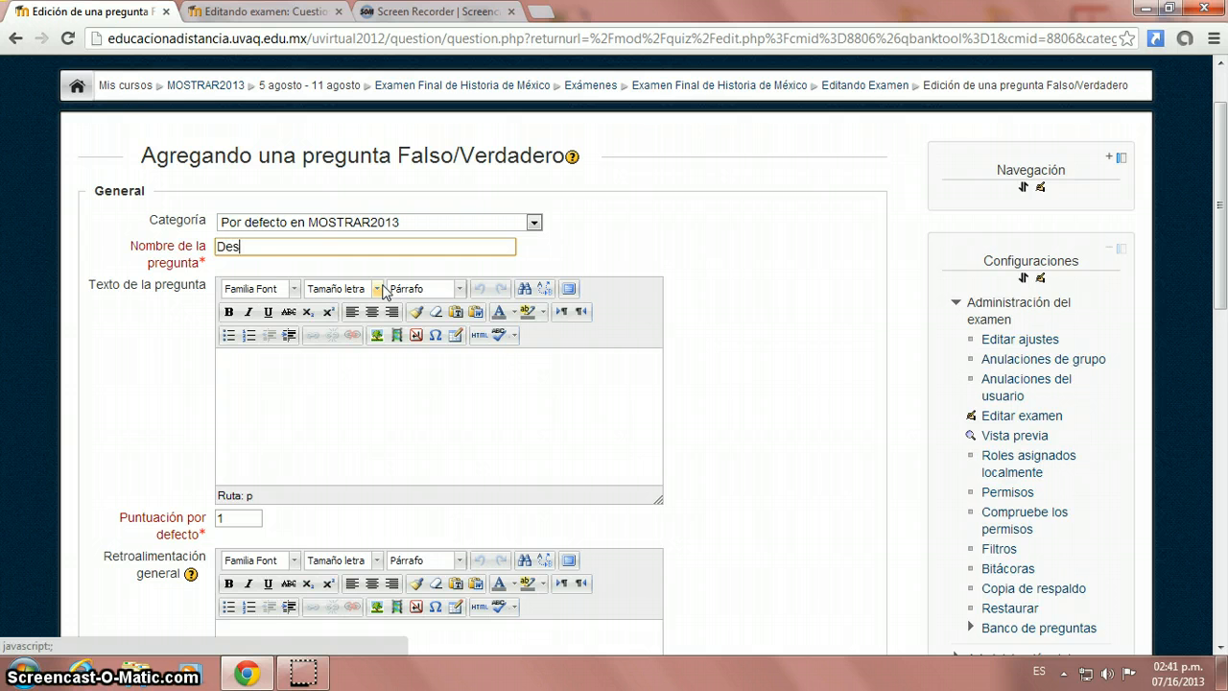
type("cubrimiento de Ámer")
key("BackSpace")
key("BackSpace")
key("BackSpace")
key("BackSpace")
key("BackSpace")
key("BackSpace")
key("BackSpace")
key("BackSpace")
key("BackSpace")
key("BackSpace")
key("BackSpace")
key("BackSpace")
key("BackSpace")
key("BackSpace")
key("BackSpace")
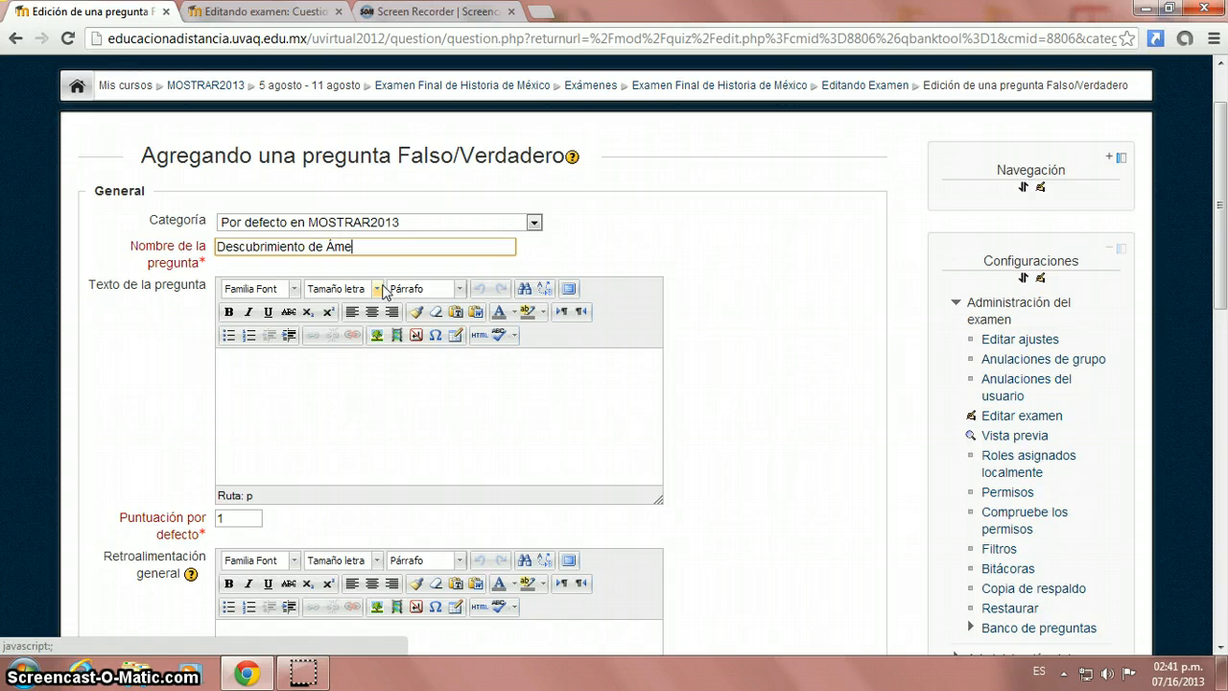
key("BackSpace")
key("BackSpace")
key("BackSpace")
key("BackSpace")
key("BackSpace")
key("BackSpace")
key("BackSpace")
type("A")
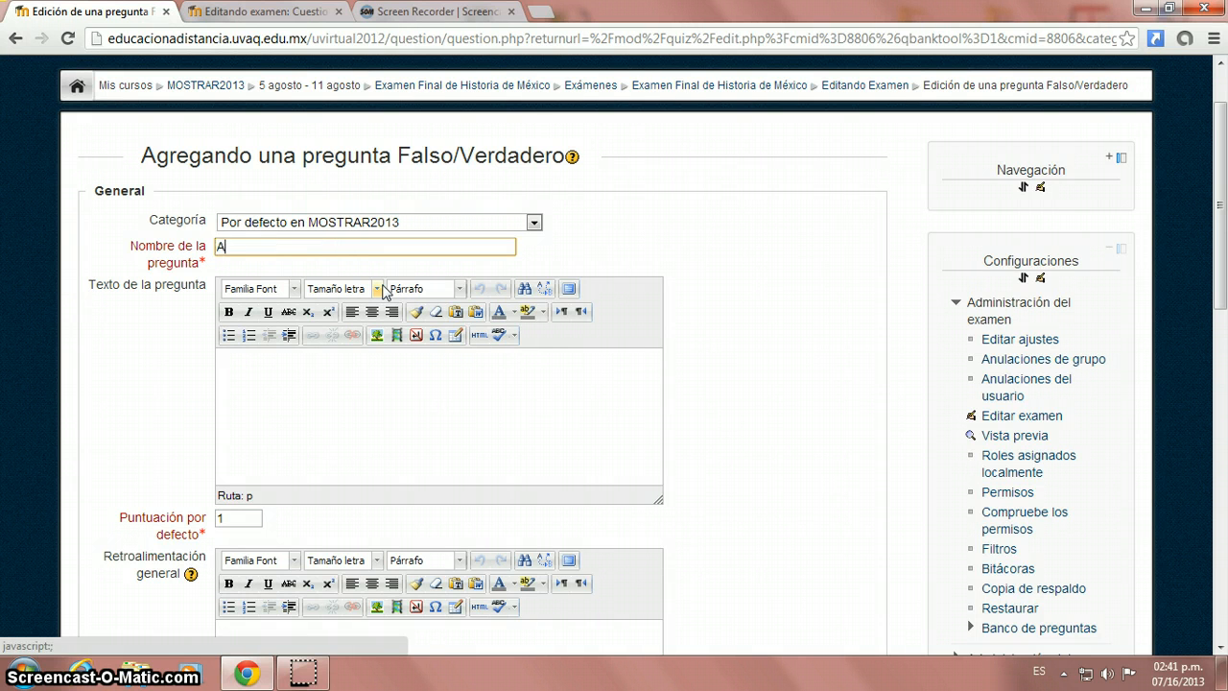
key("BackSpace")
type("á")
key("BackSpace")
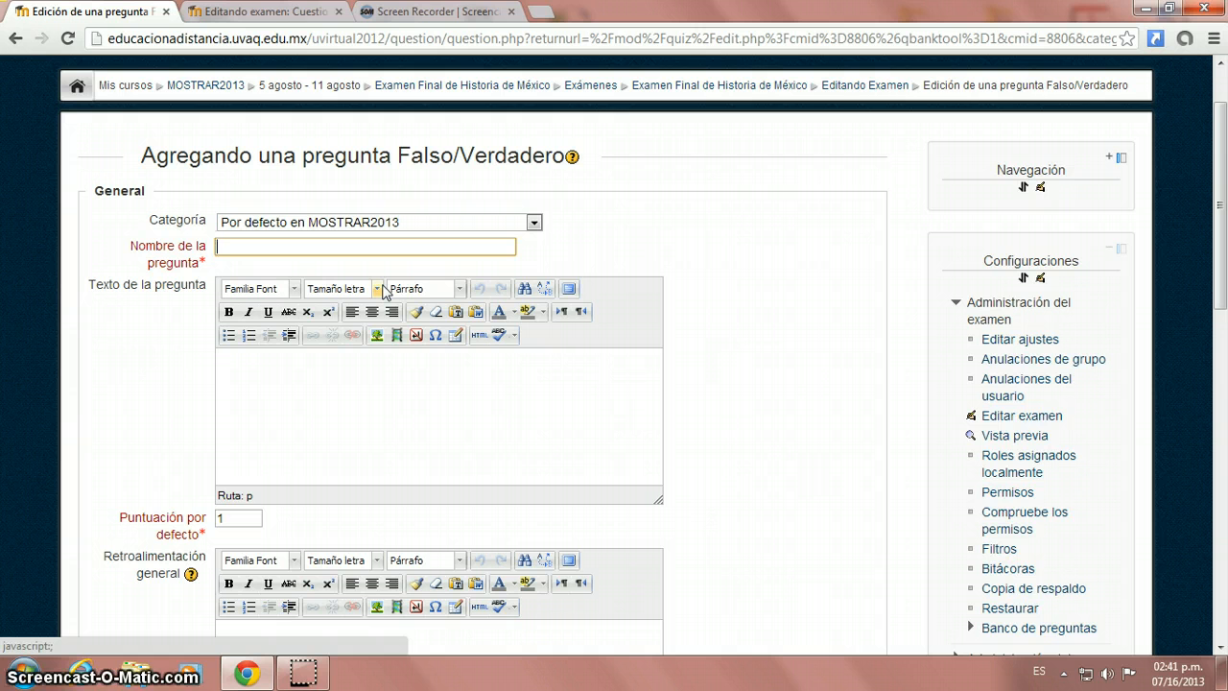
Step: Name the Falso/Verdadero question "Pregunta América"
type("Amp")
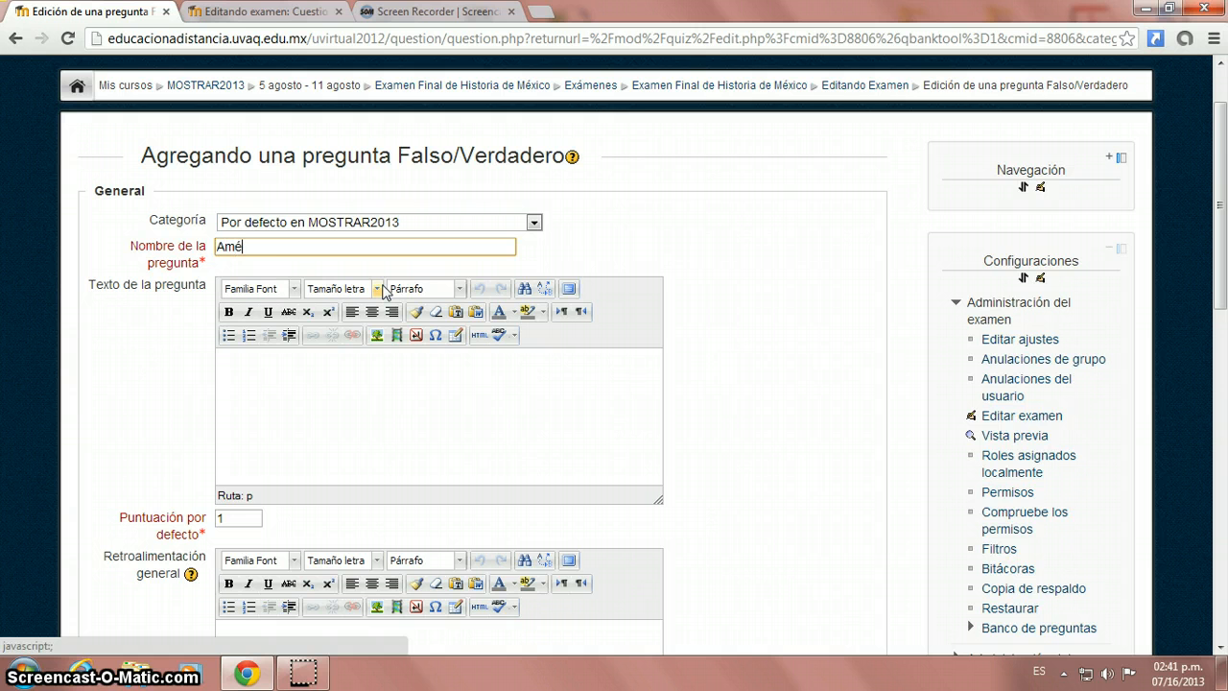
type("rica")
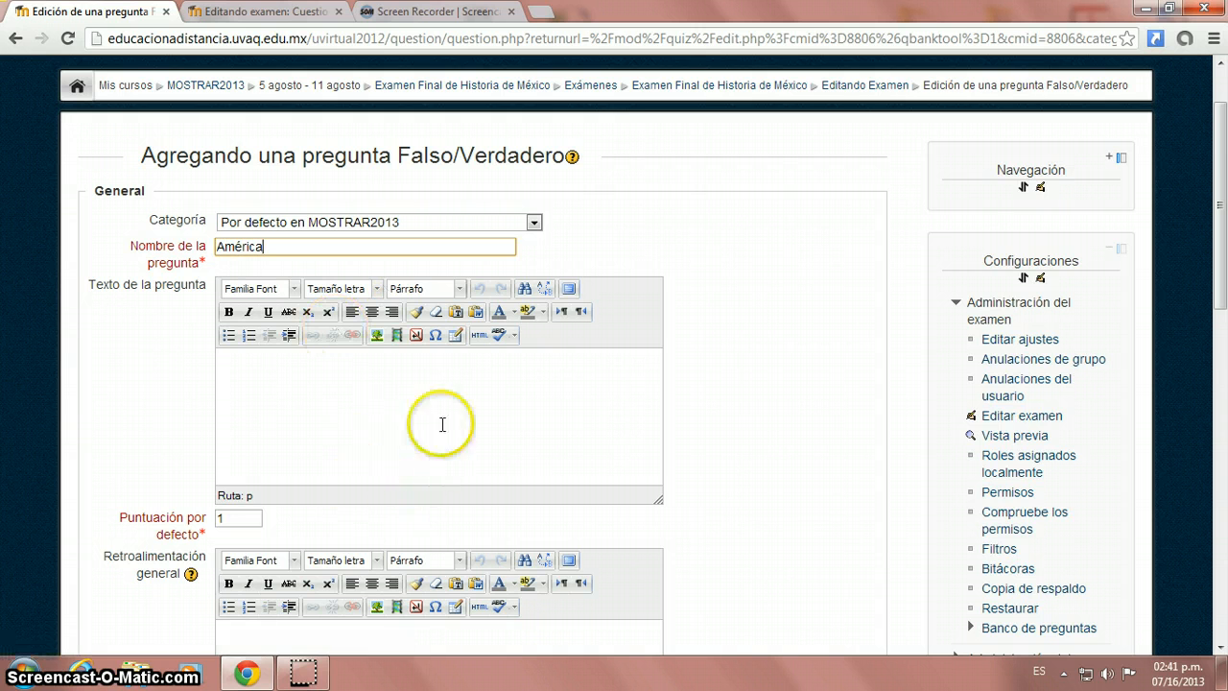
left_click(218, 247)
type("Pregu")
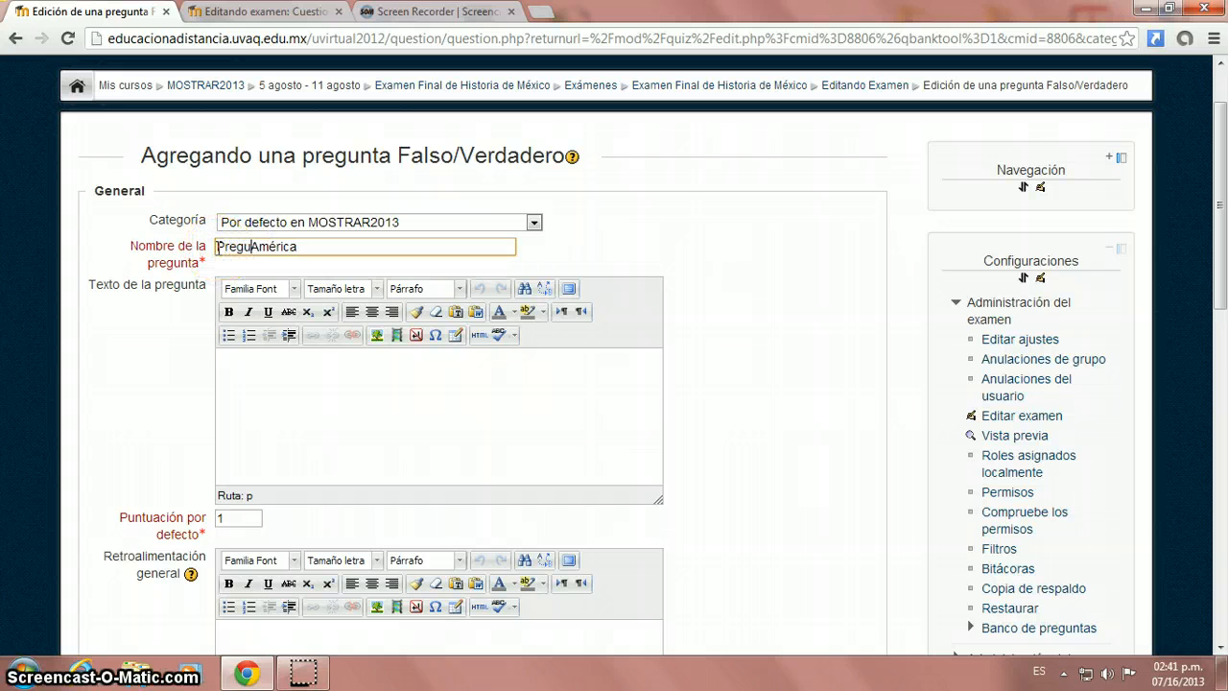
type("nta")
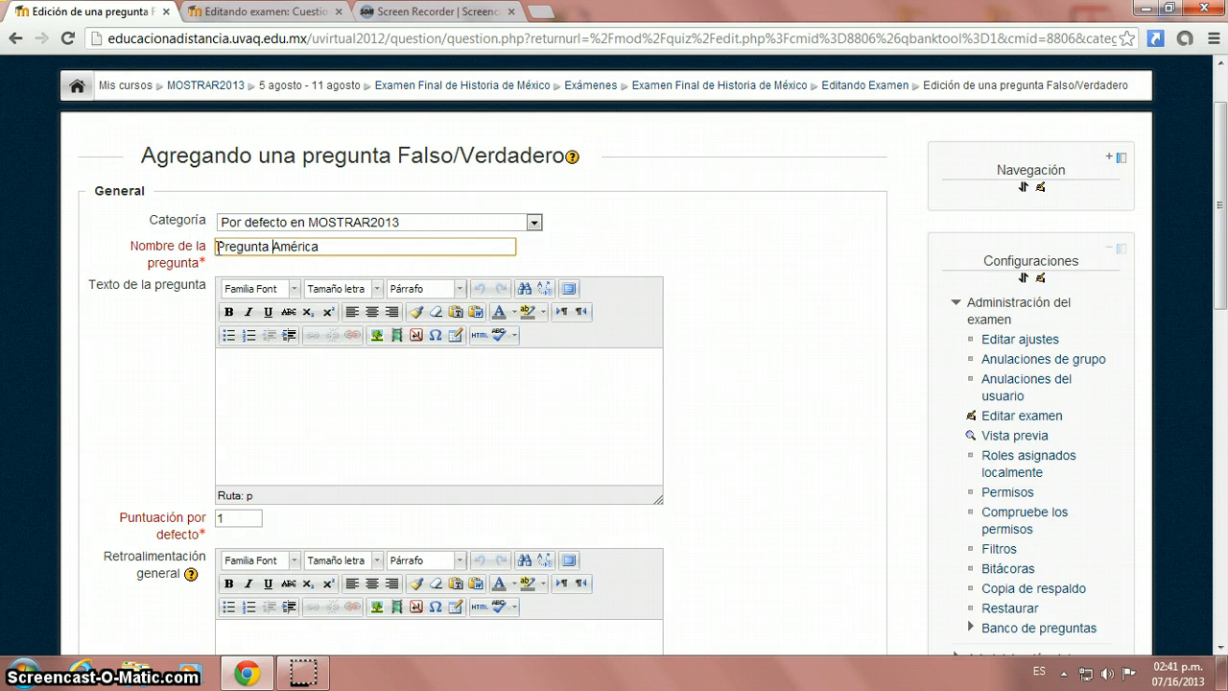